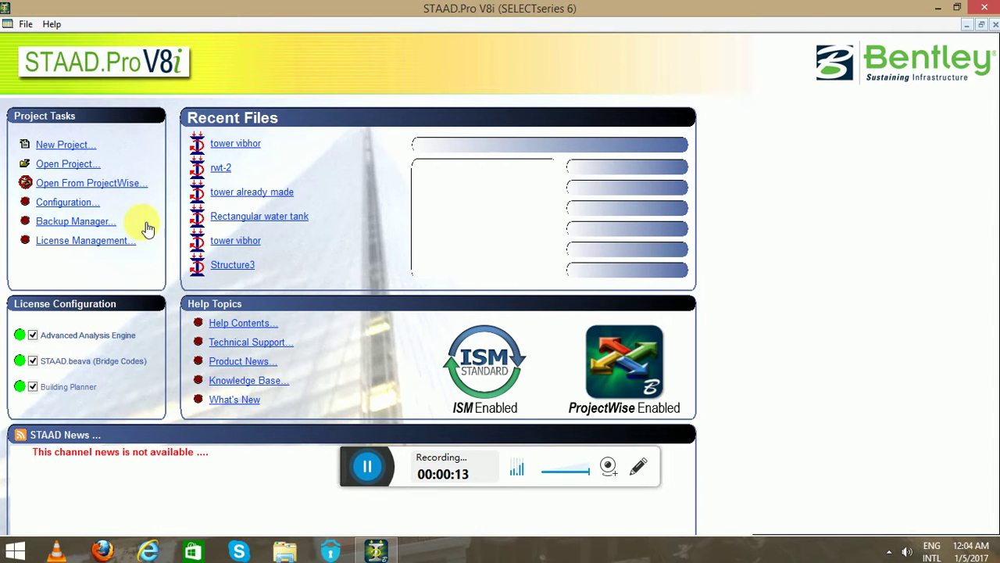
Create a new Space model file 'shear wall design SWD' using Meter and KiloNewton units
left_click(69, 146)
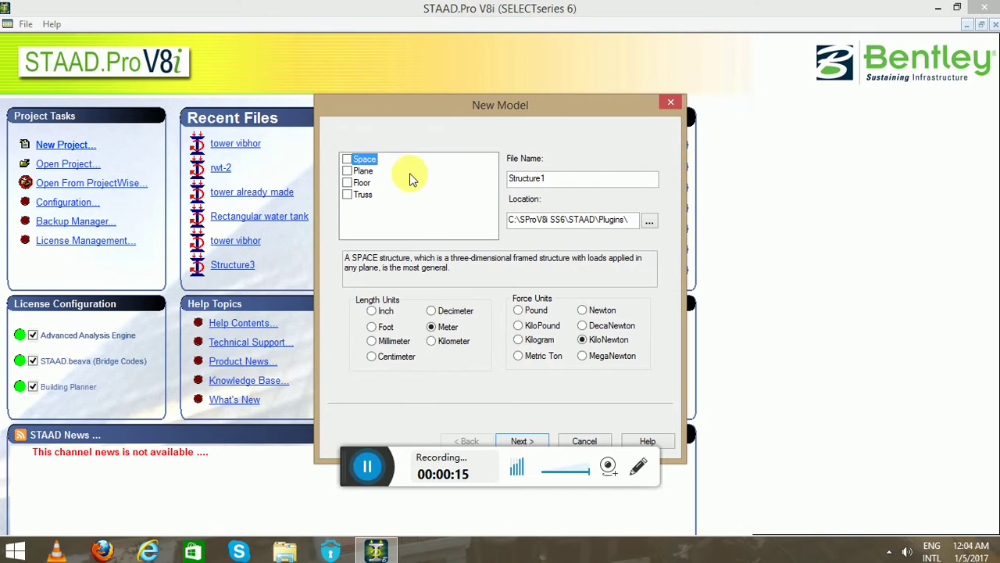
left_click(353, 160)
left_click_drag(424, 106, 296, 111)
left_click_drag(438, 182, 362, 193)
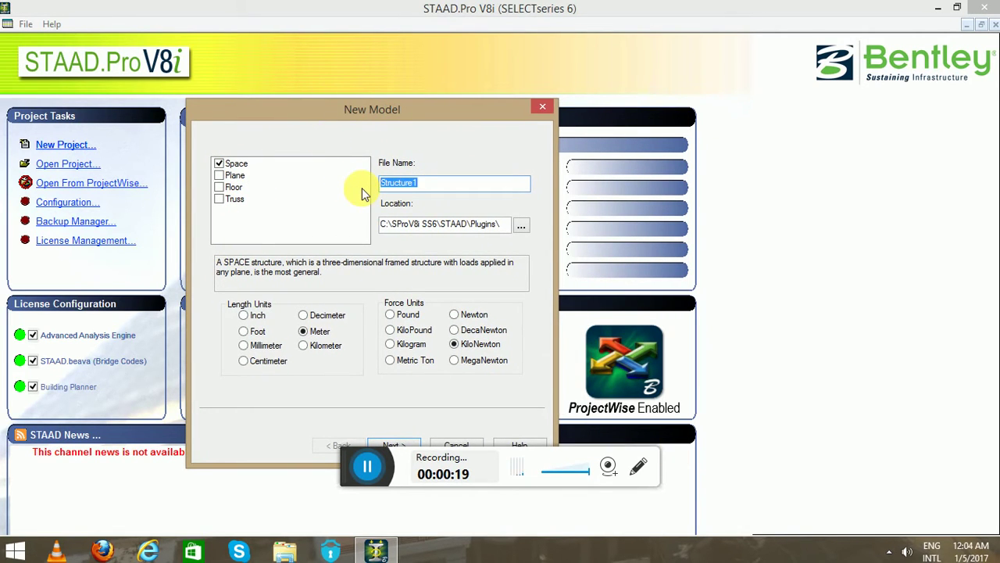
type("shear wall design SWD")
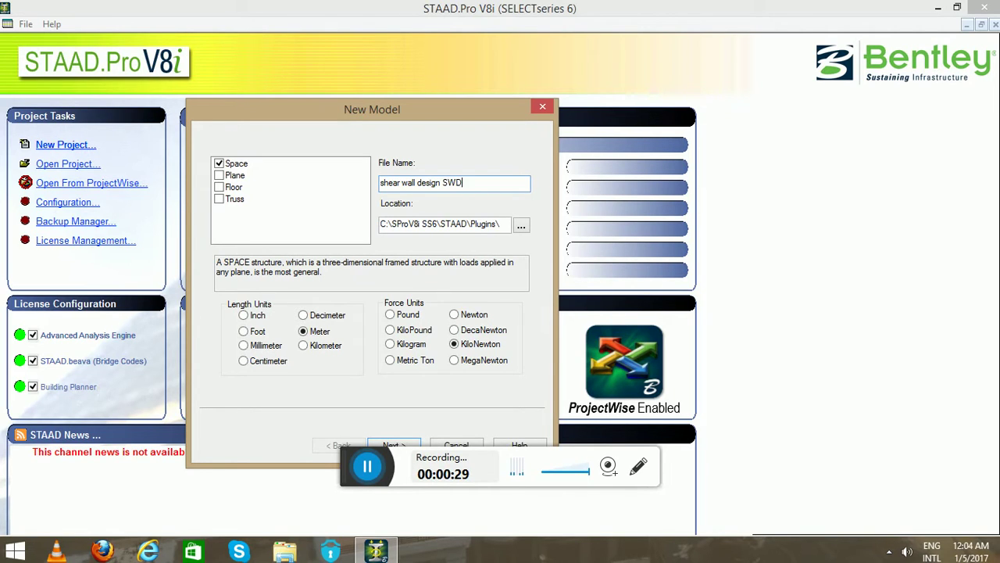
left_click(376, 450)
left_click(390, 446)
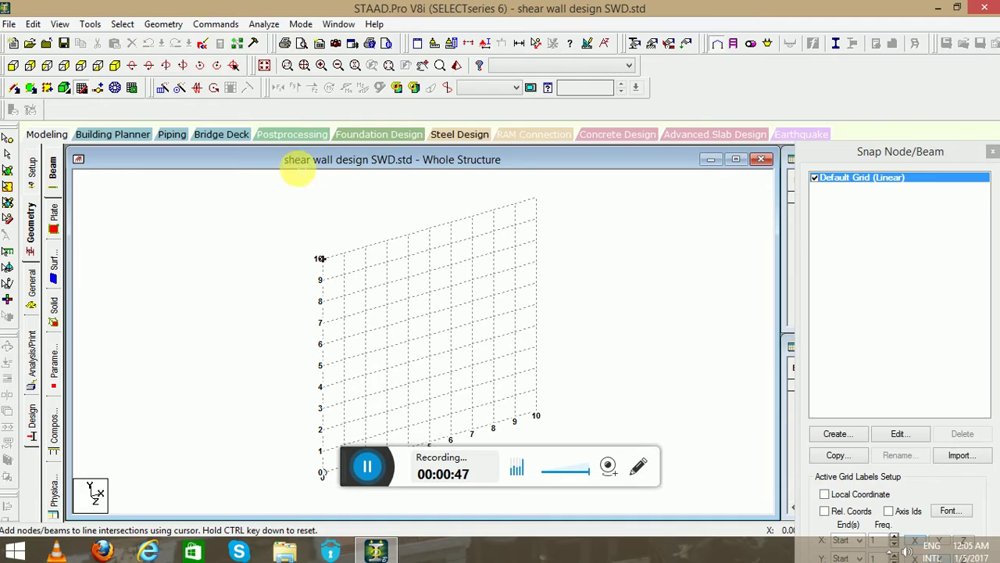
Launch the Structure Wizard and pick the Bay Frame prototype under Frame Models
left_click(165, 24)
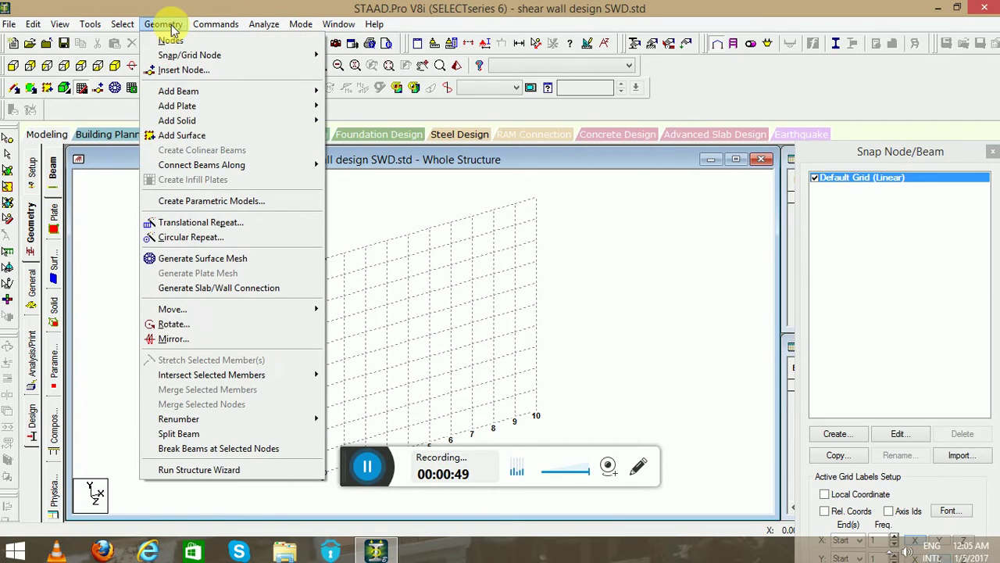
left_click(172, 472)
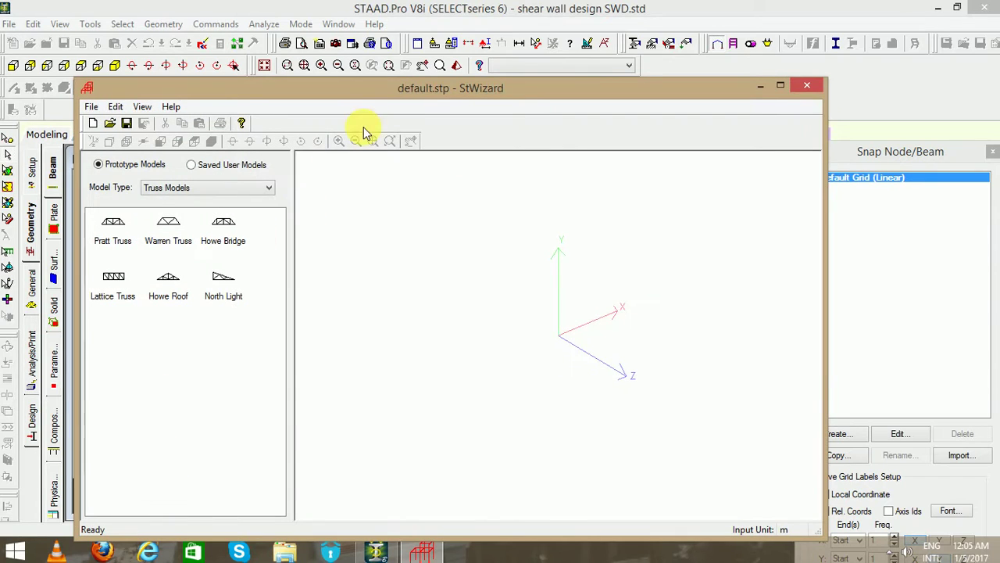
left_click_drag(398, 86, 422, 27)
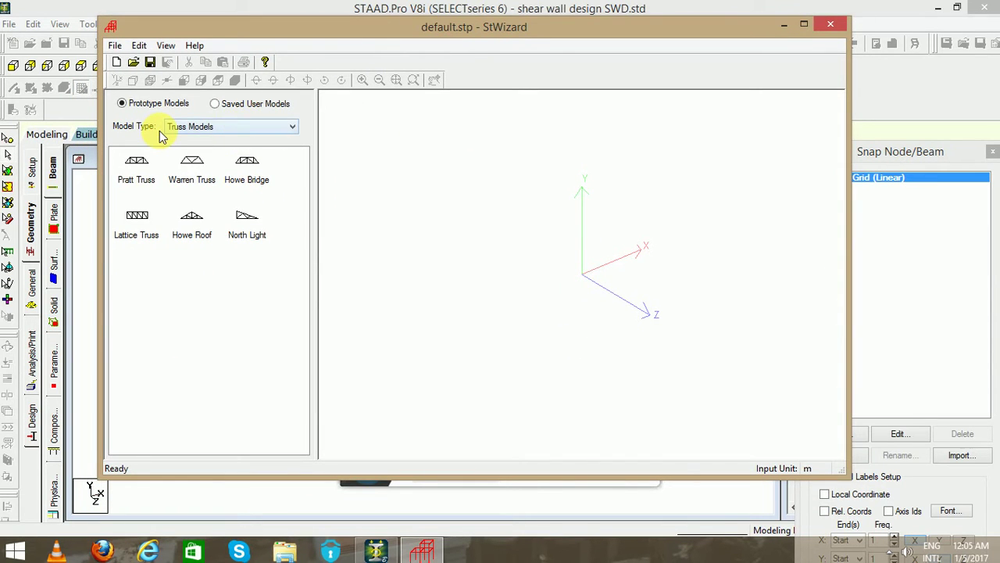
left_click(196, 127)
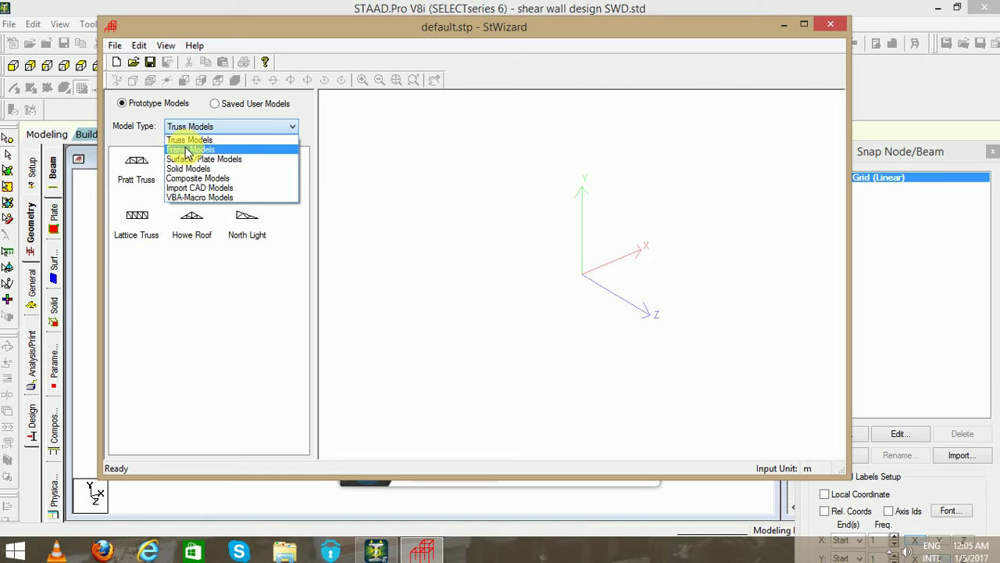
left_click(187, 150)
left_click(146, 172)
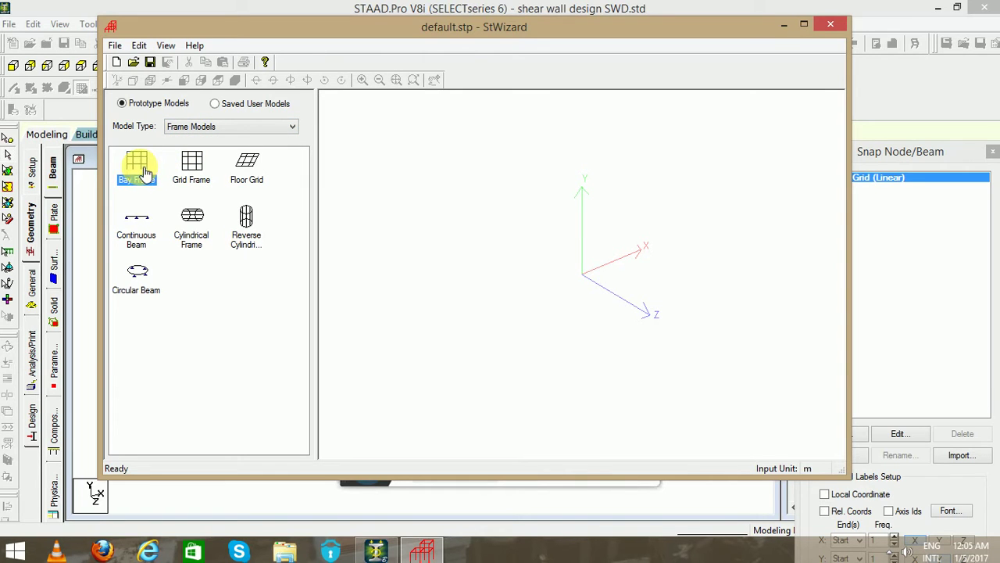
Apply Bay Frame length 12, height 15, width 12 m with 4, 5, 4 bays of 3 m
double_click(146, 172)
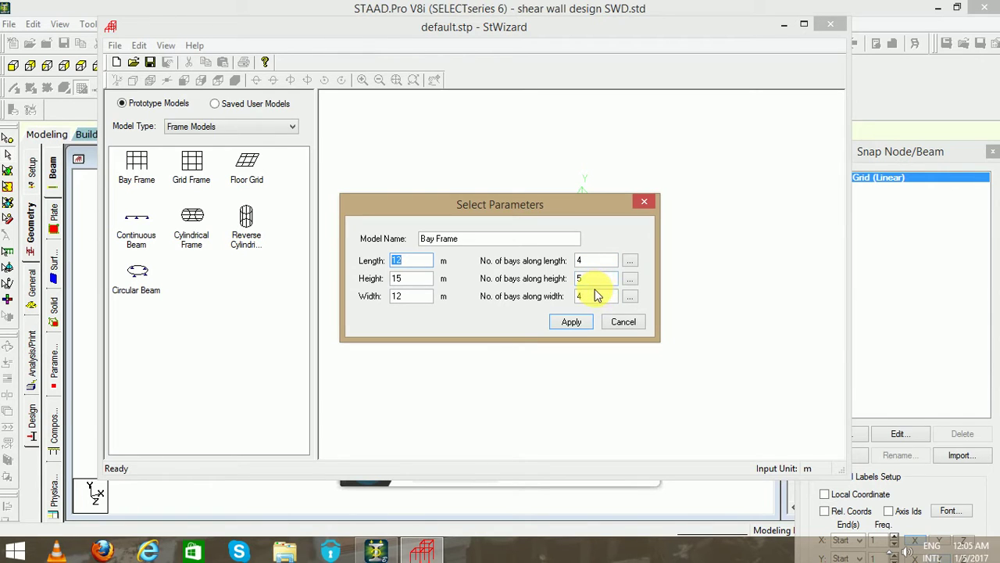
left_click(627, 264)
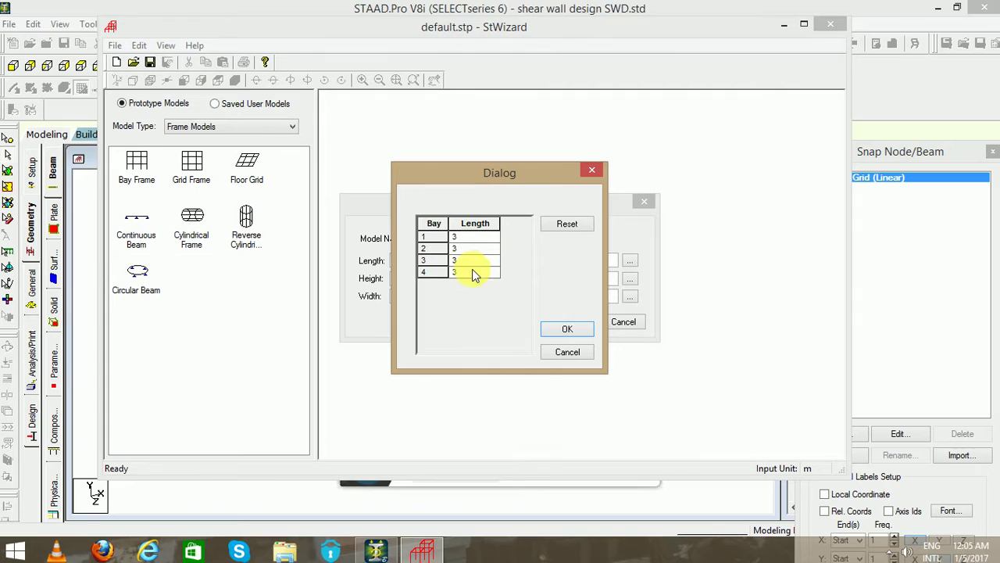
left_click(555, 331)
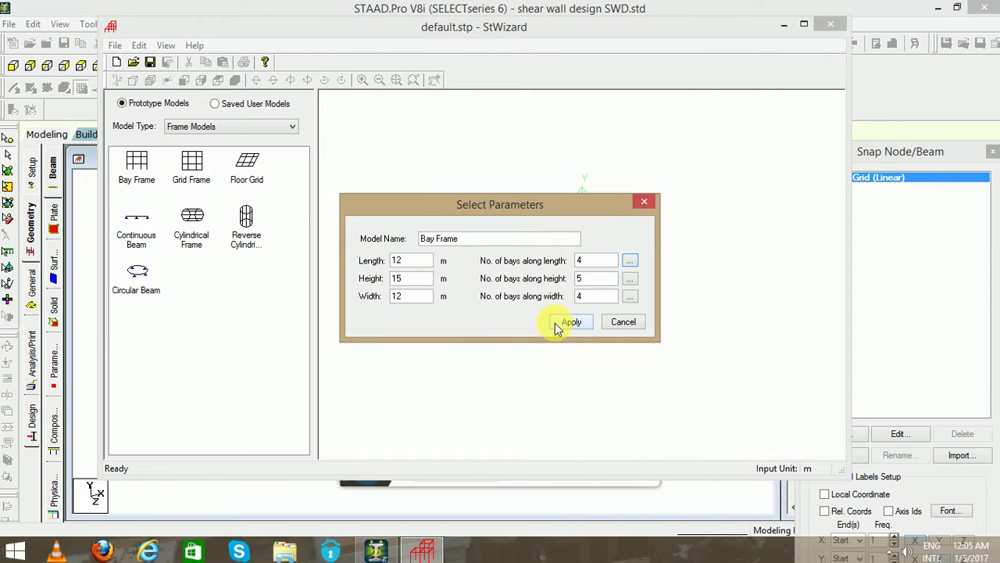
left_click(569, 321)
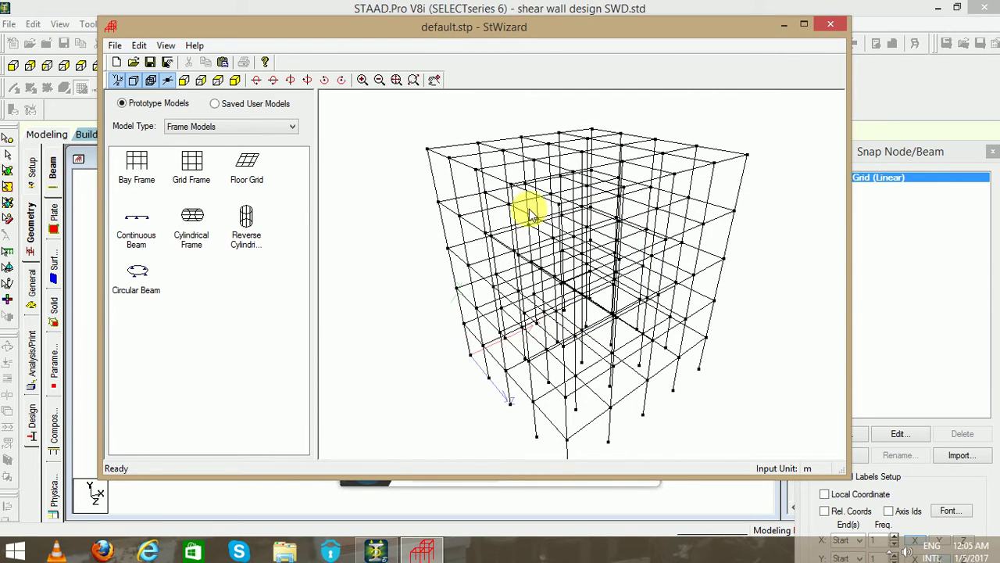
left_click_drag(598, 320, 504, 293)
Merge the wizard frame into the STAAD.Pro model at X, Y, Z = 0
left_click(114, 45)
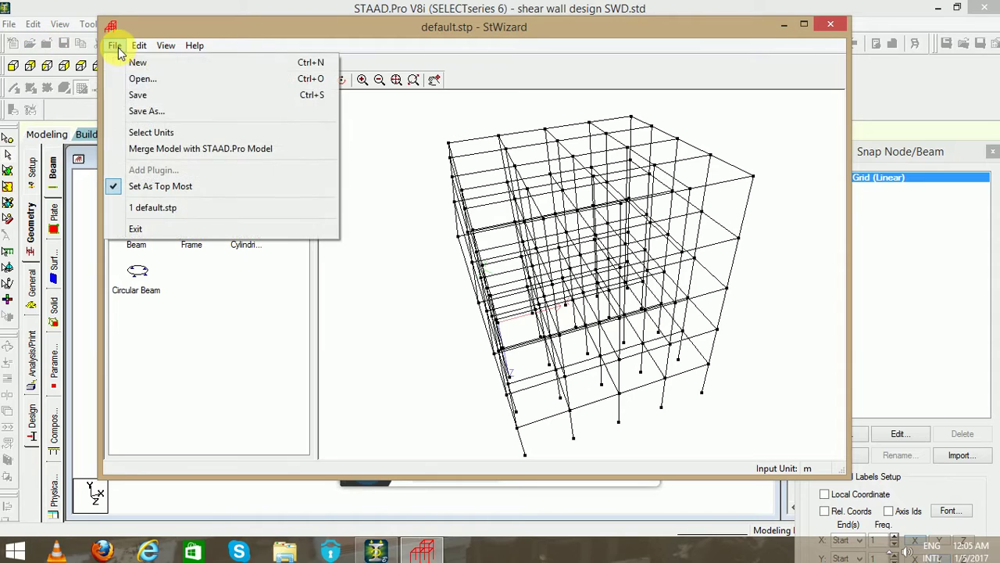
left_click(144, 149)
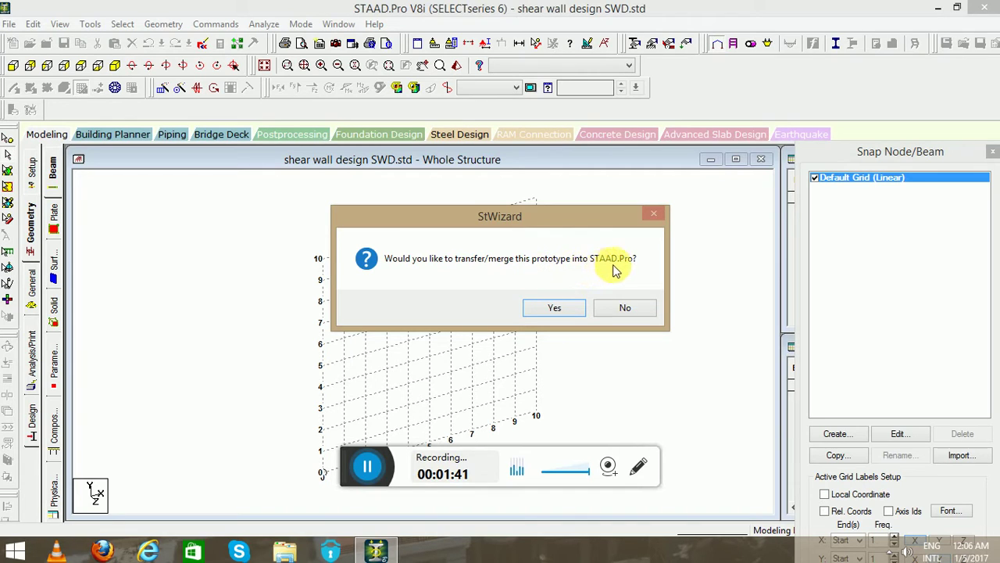
left_click(569, 306)
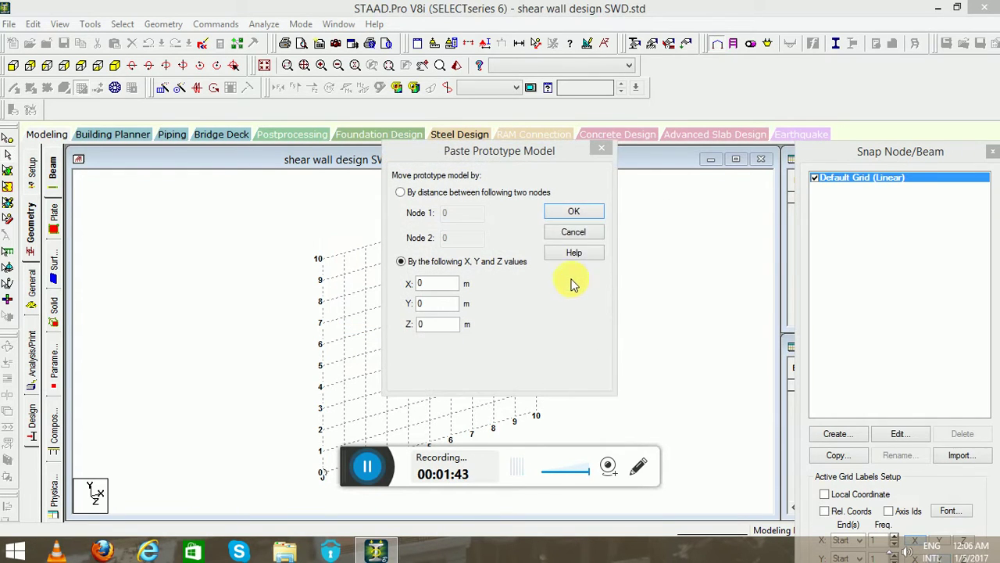
left_click(575, 215)
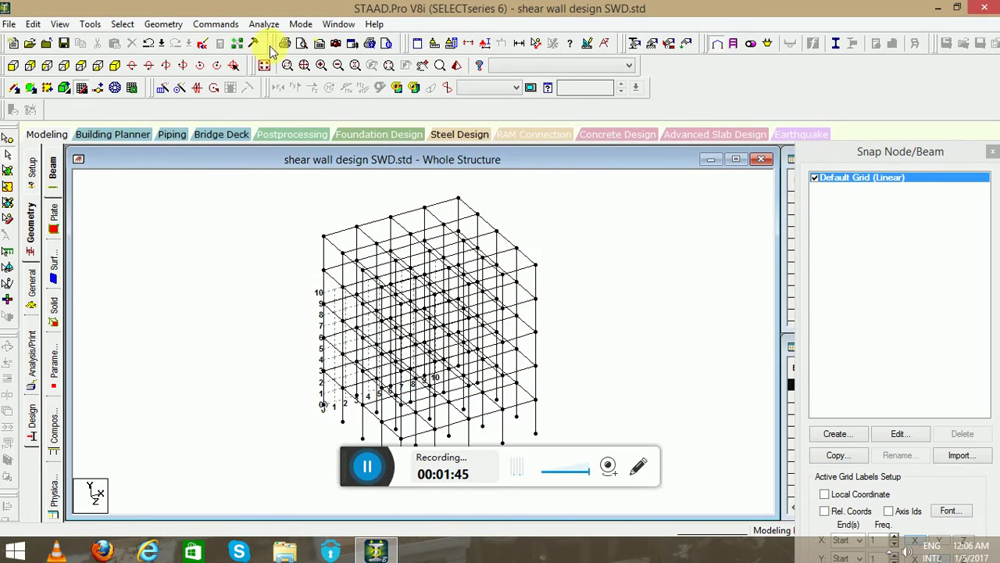
Replace the snap grid panel with the Node and Beam tables and zoom in on the frame
left_click(81, 87)
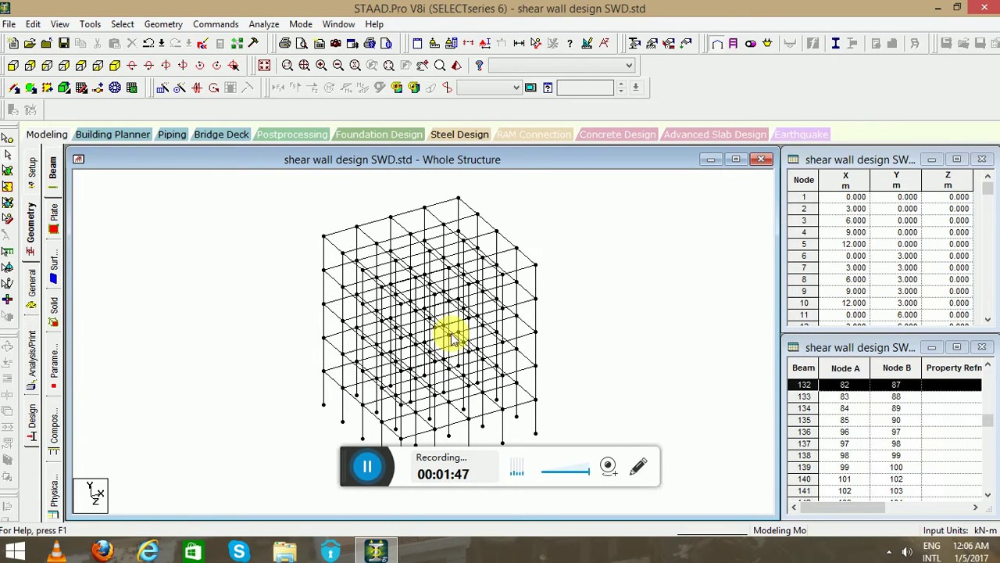
middle_click_drag(474, 371, 458, 353)
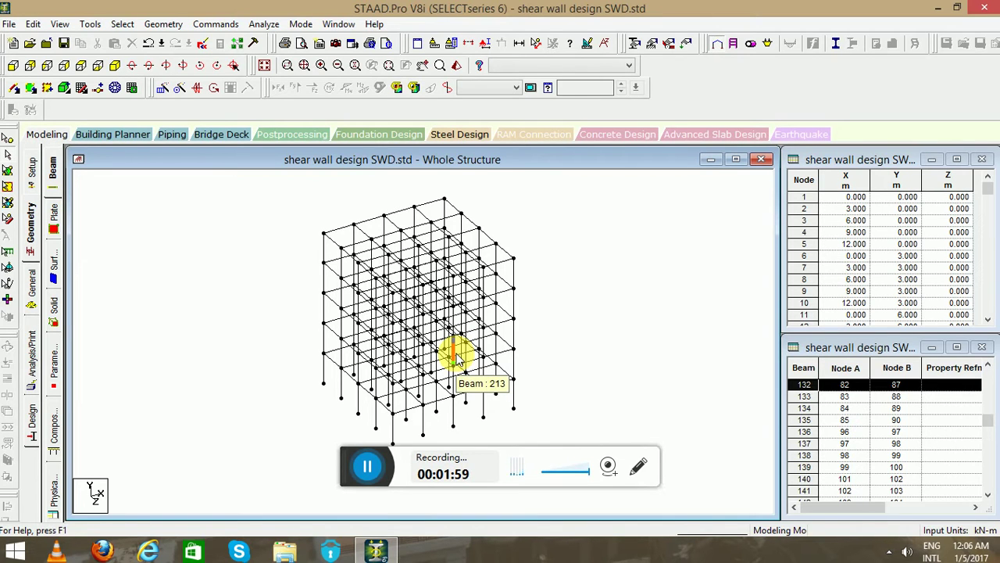
scroll(458, 355, "up", 3)
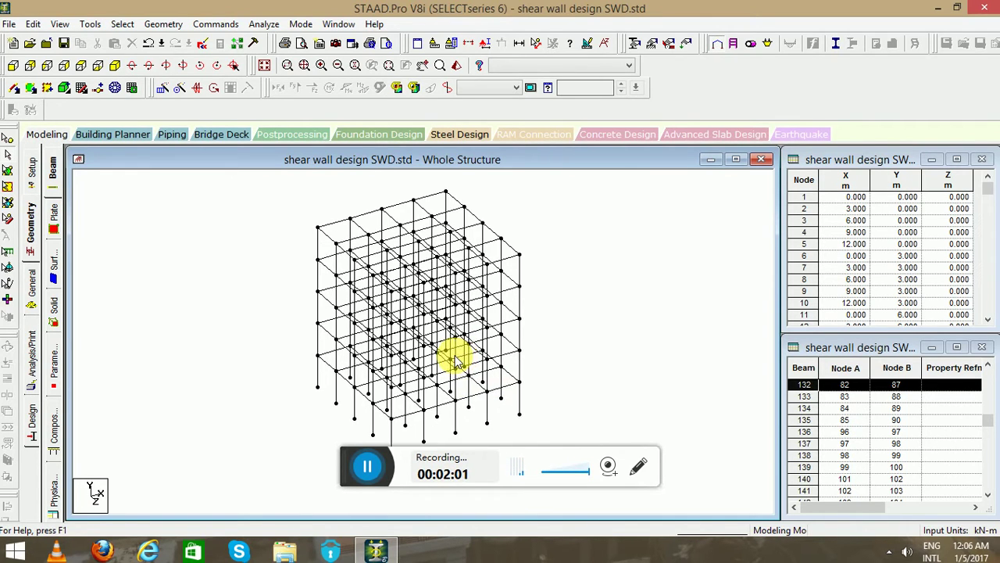
Draw the first three shear wall panels up the chosen bay from the base
left_click(49, 89)
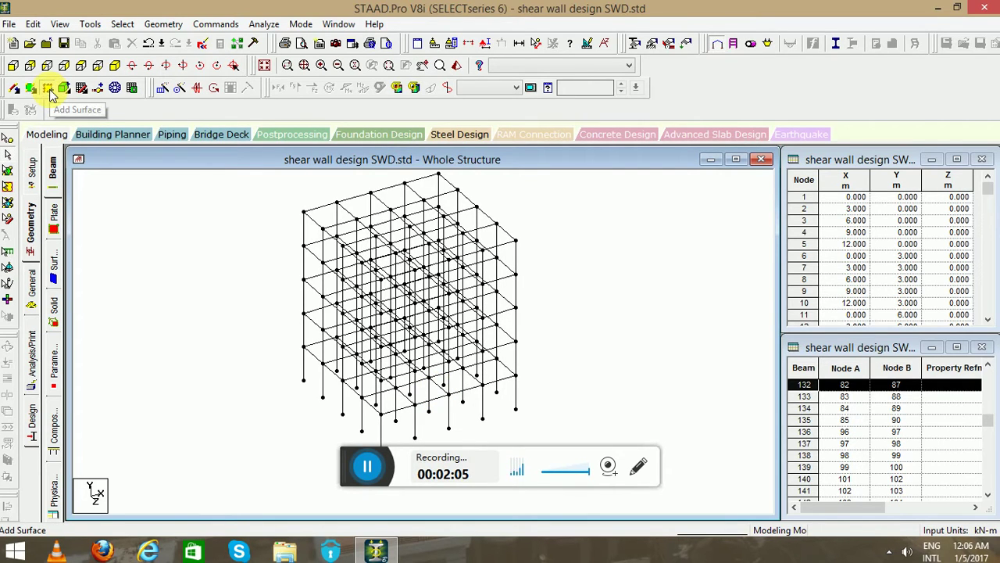
left_click(416, 438)
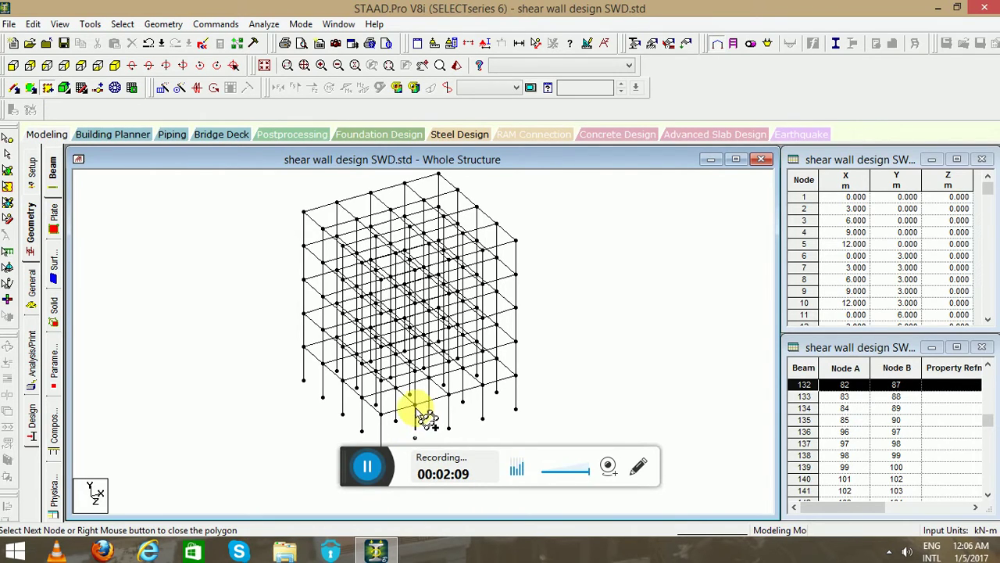
left_click(413, 406)
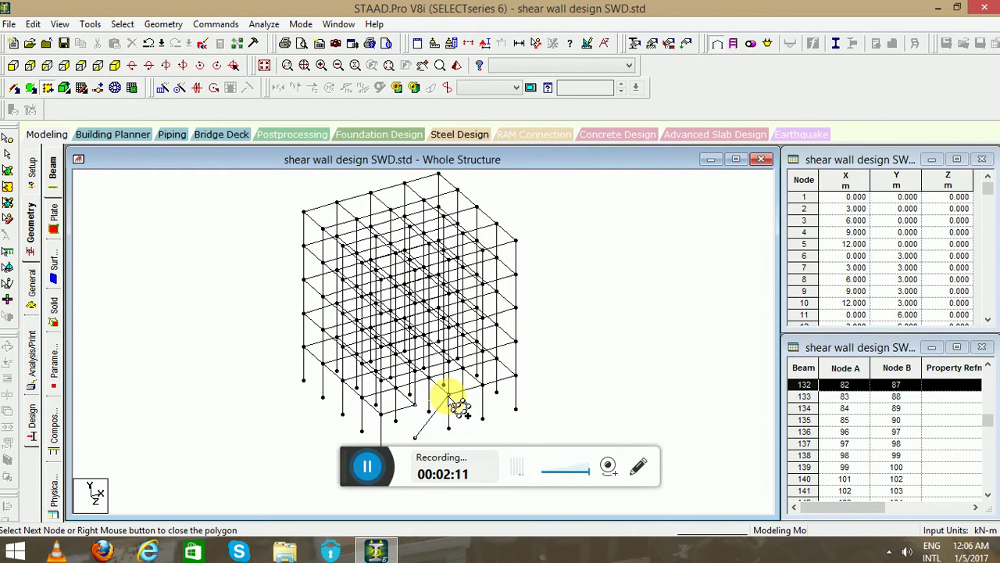
right_click(414, 428)
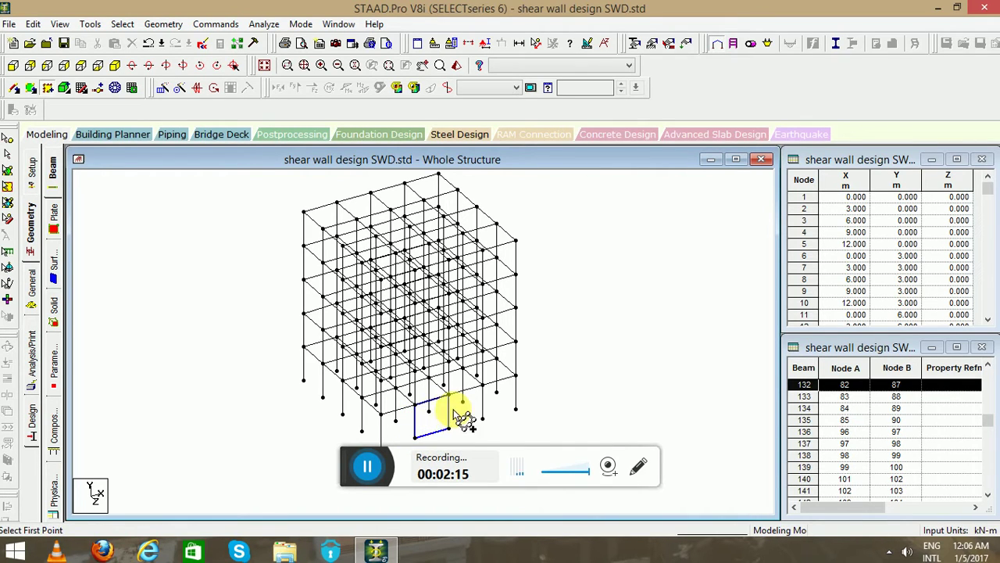
left_click(415, 404)
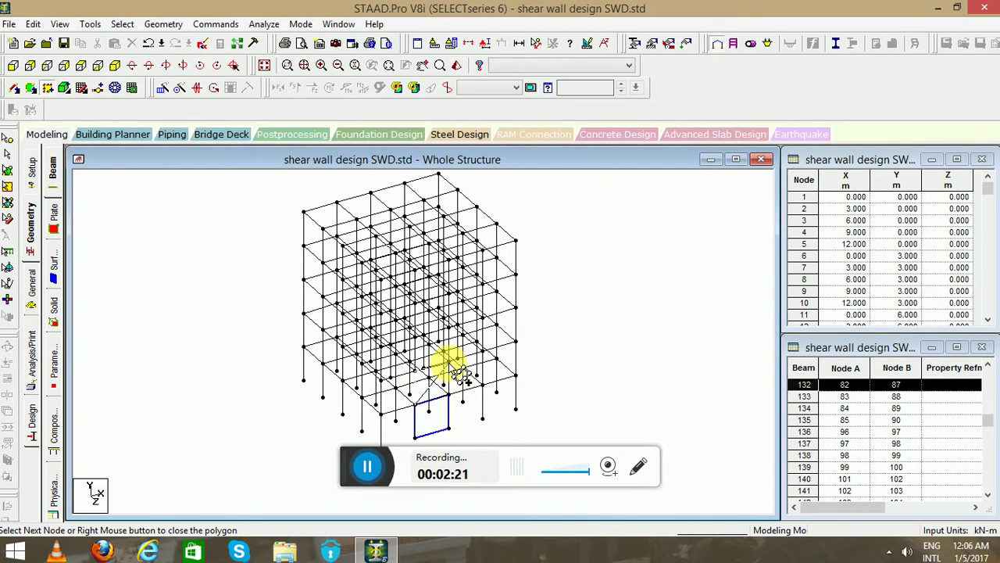
right_click(422, 395)
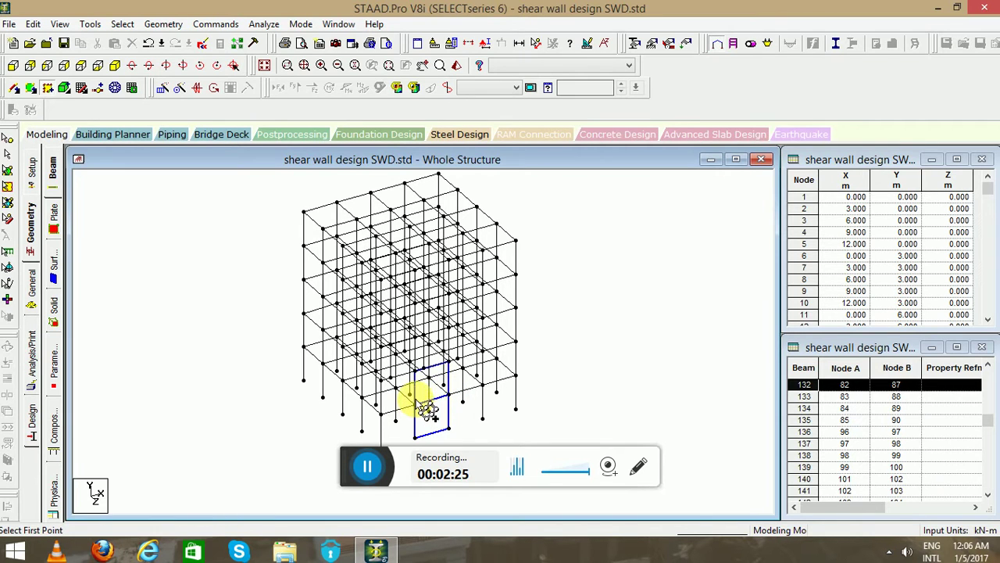
left_click(427, 384)
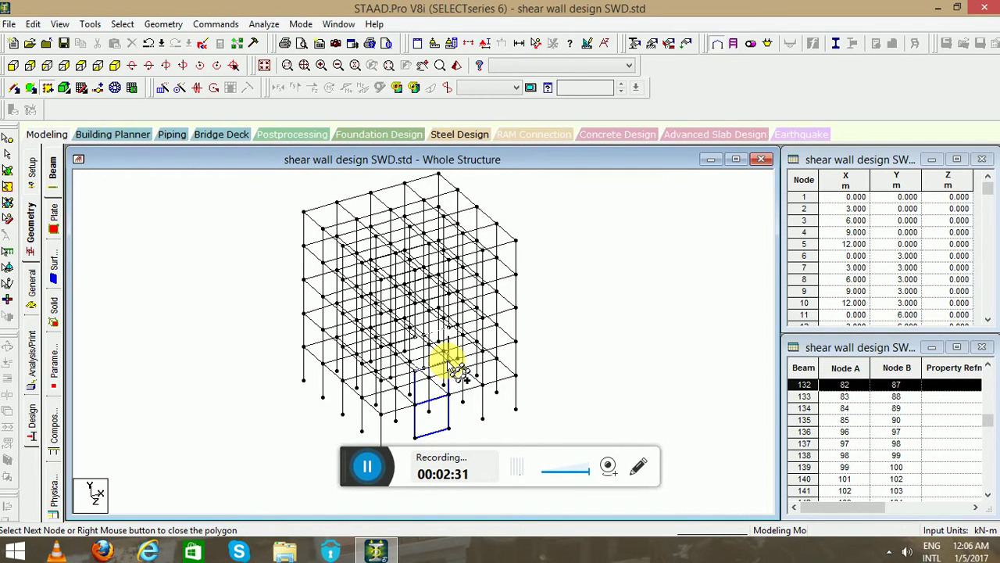
right_click(426, 358)
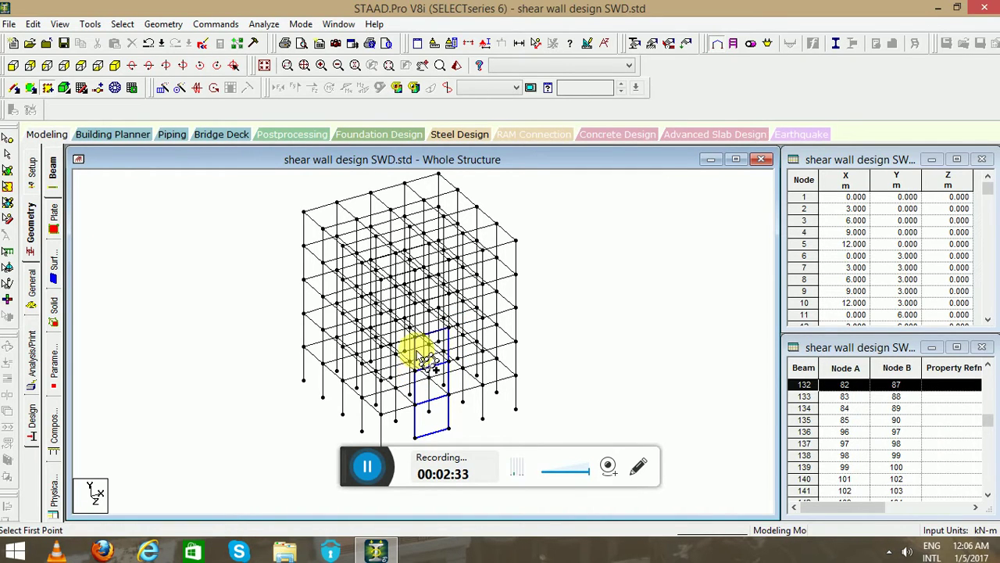
Add the remaining wall panels up to the roof and check the wall in elevation
left_click(429, 351)
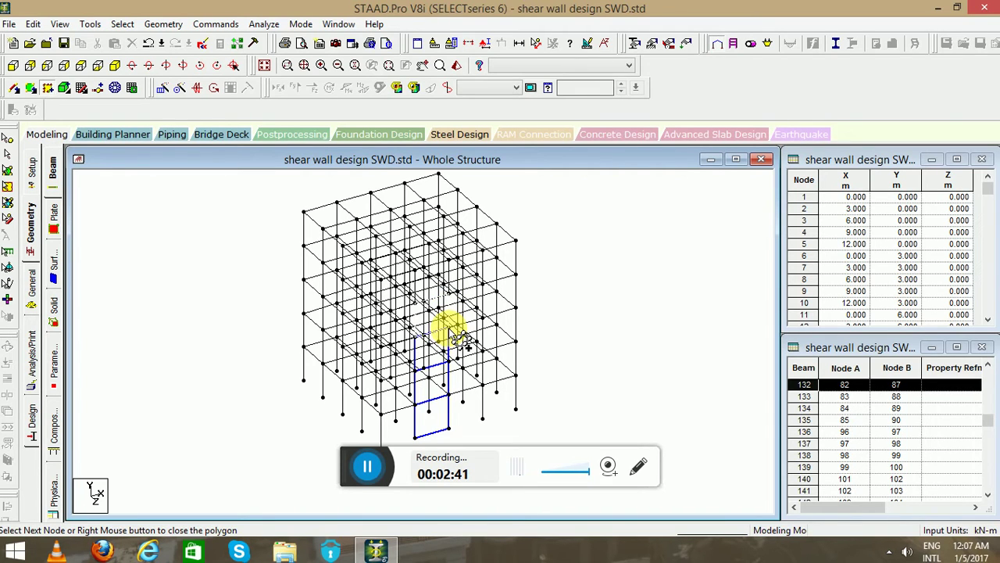
left_click(417, 336)
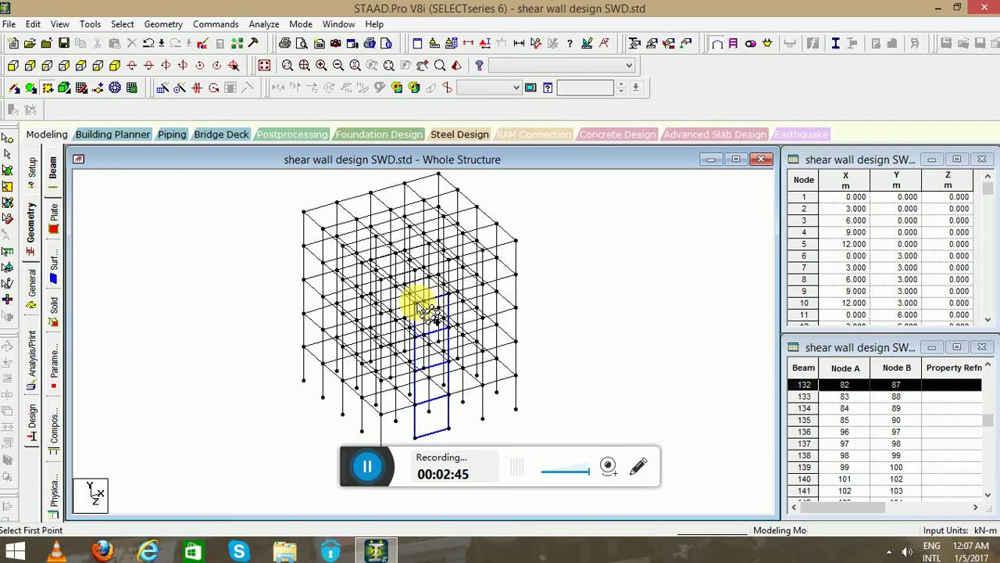
left_click(432, 316)
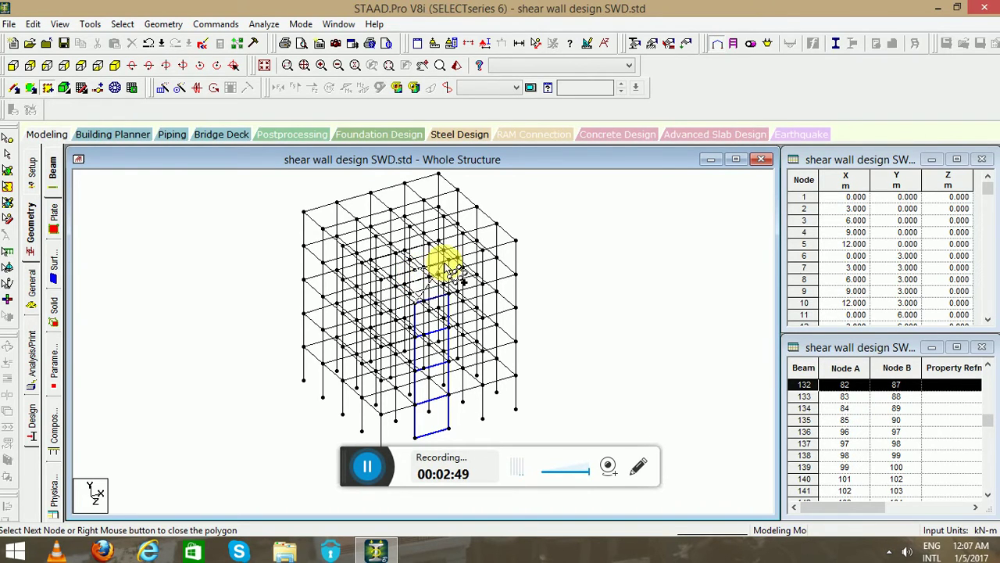
left_click(427, 314)
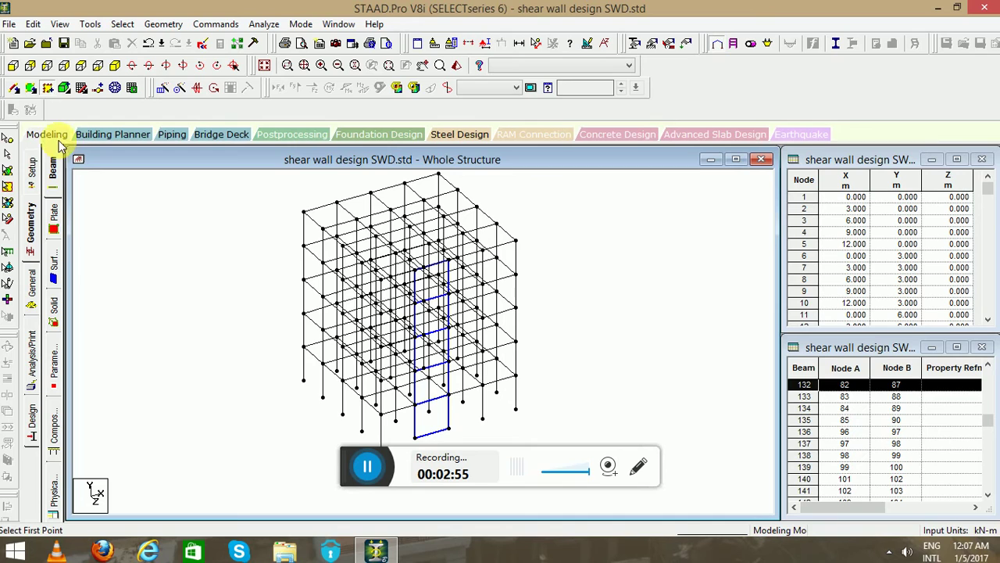
left_click(15, 66)
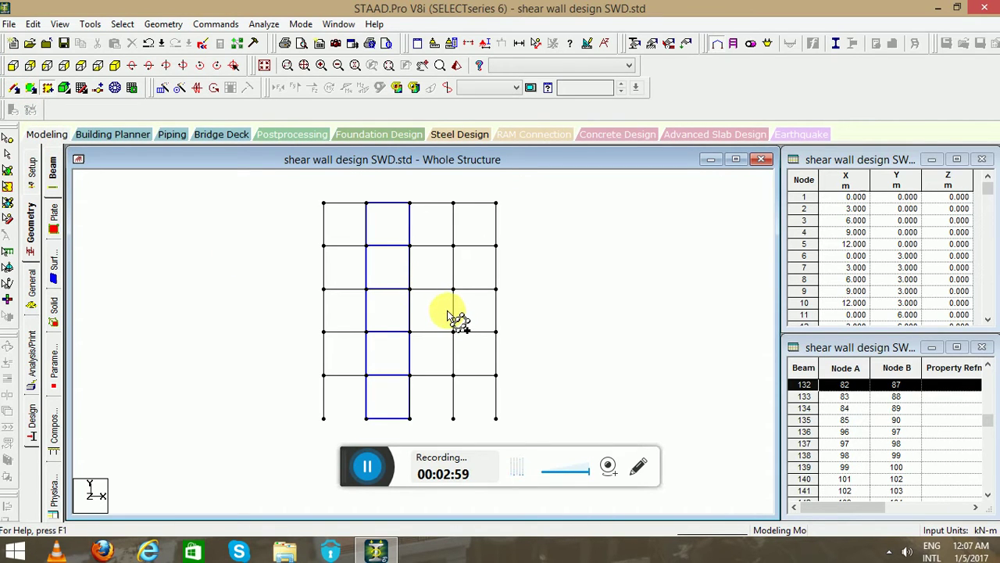
left_click(117, 66)
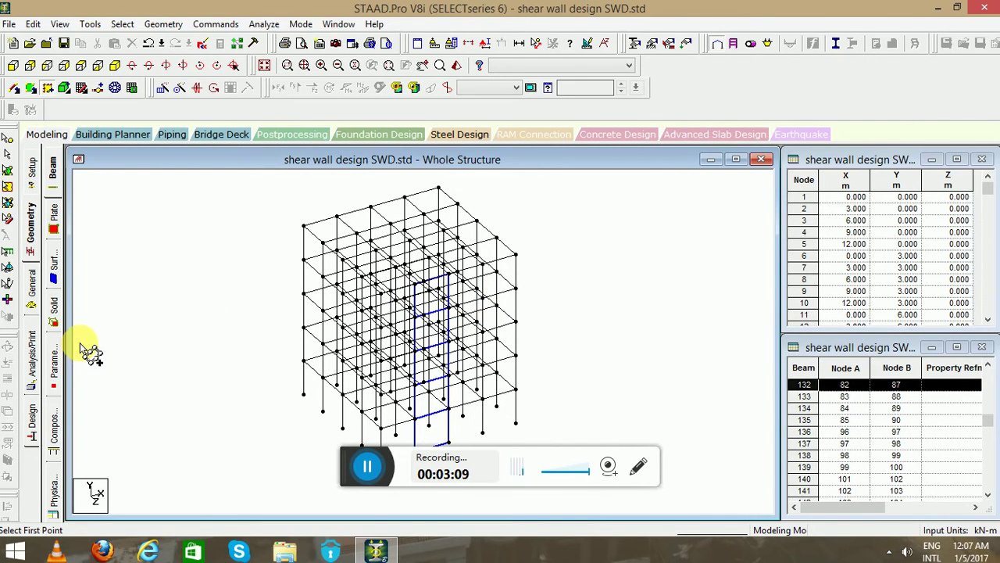
Add a 0.2 m CONCRETE surface thickness at Node 1 as property reference 1
left_click(31, 280)
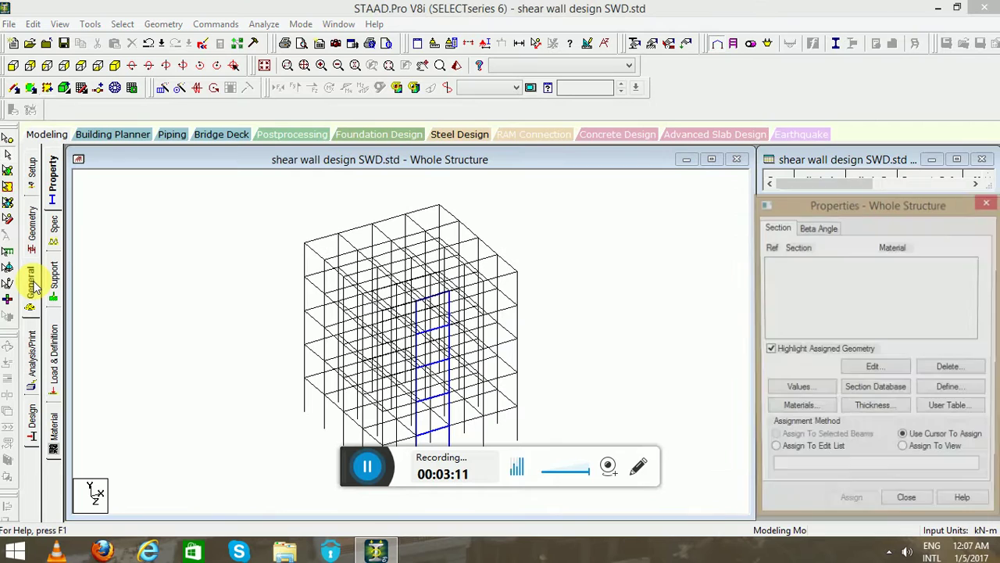
left_click(873, 408)
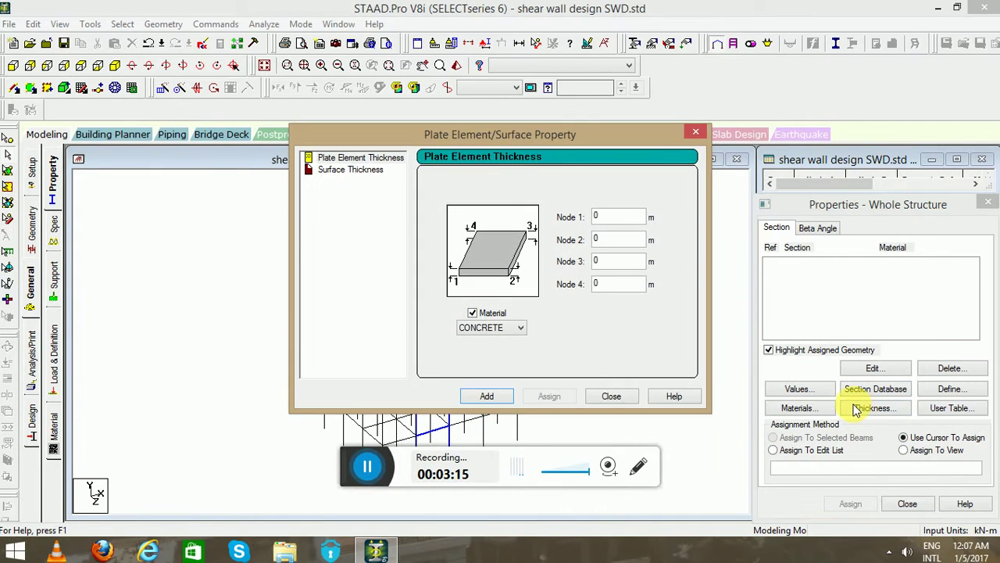
left_click(351, 169)
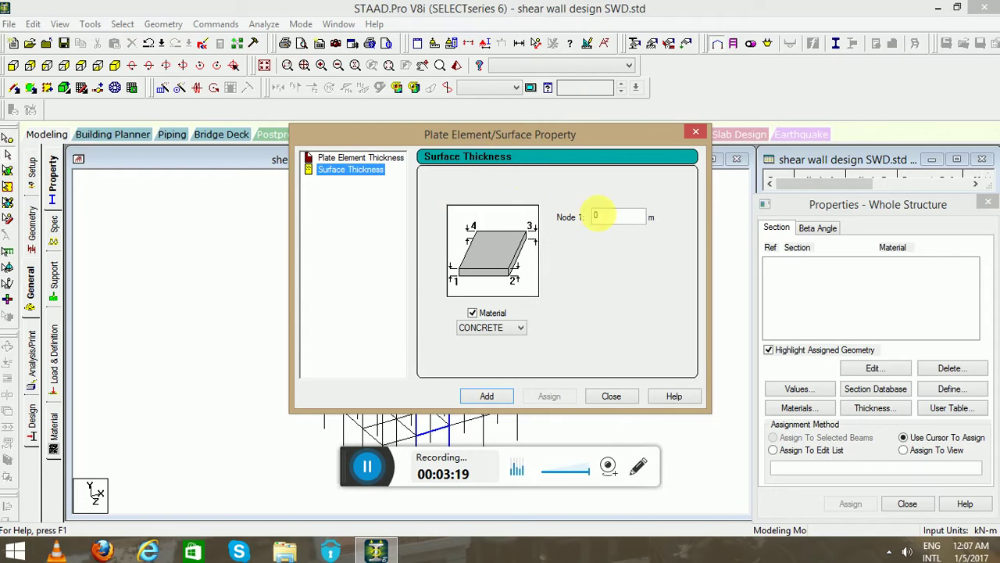
double_click(596, 215)
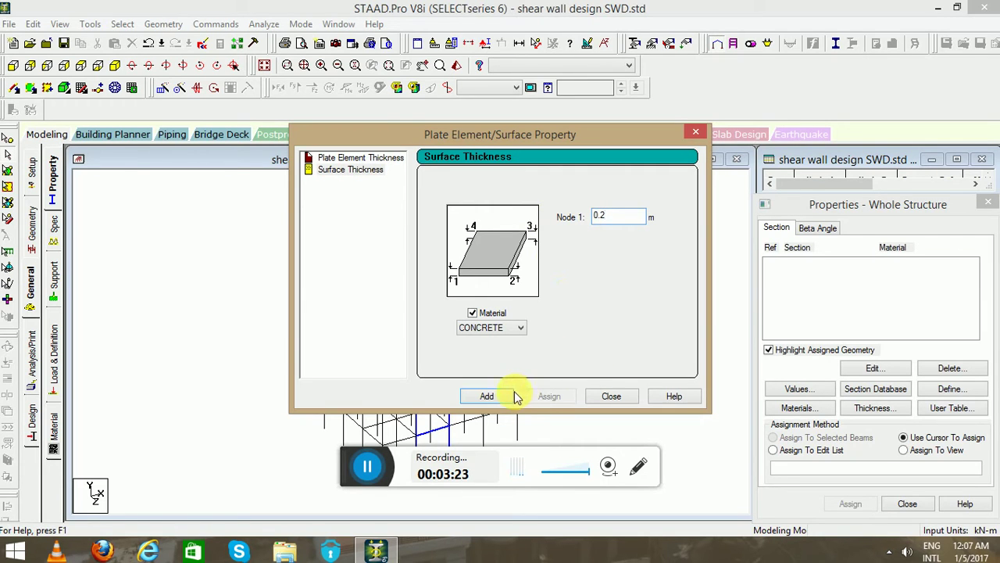
left_click(486, 397)
left_click(604, 398)
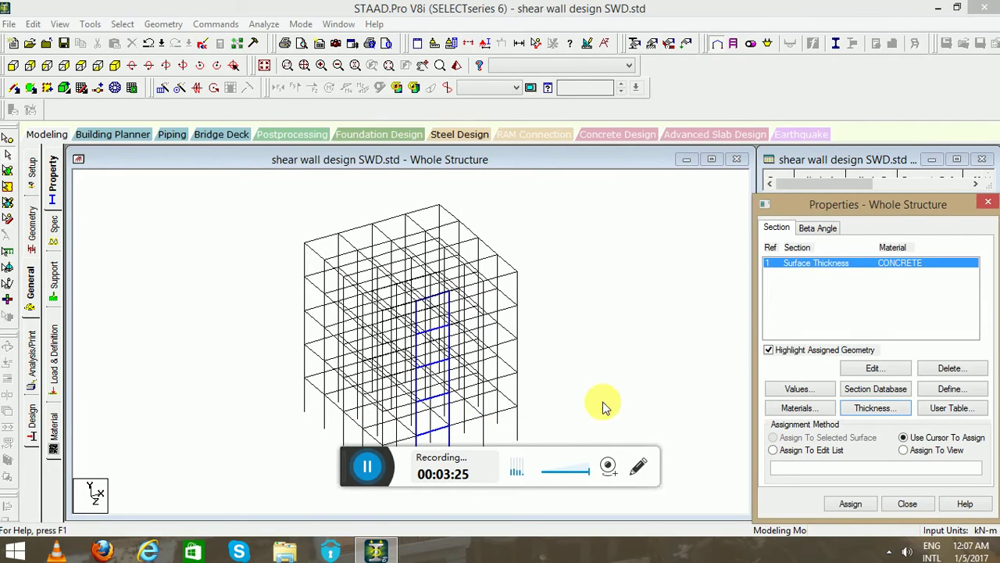
Assign the surface thickness property to the wall surfaces 1 to 5
left_click(808, 266)
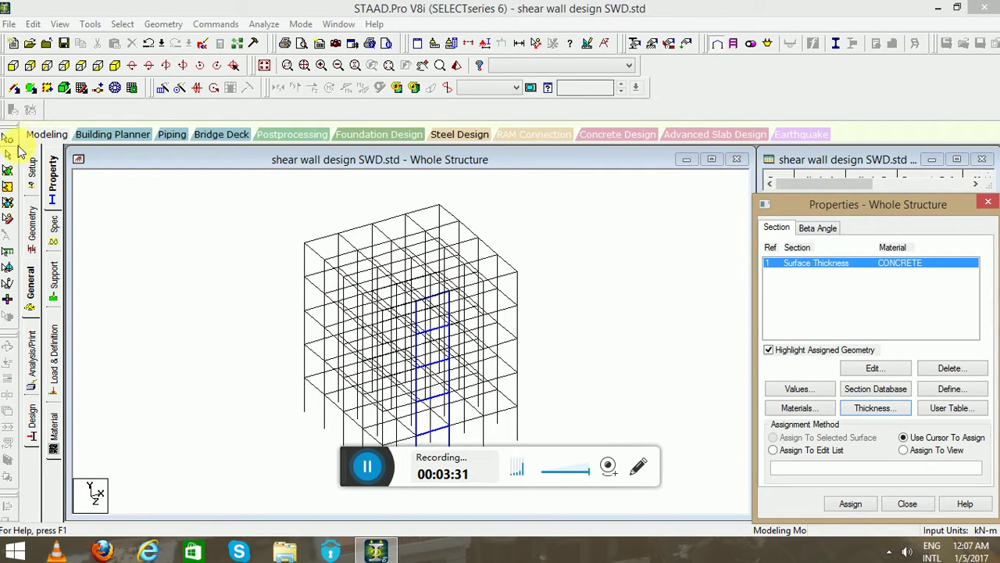
left_click(8, 193)
left_click_drag(225, 223, 688, 488)
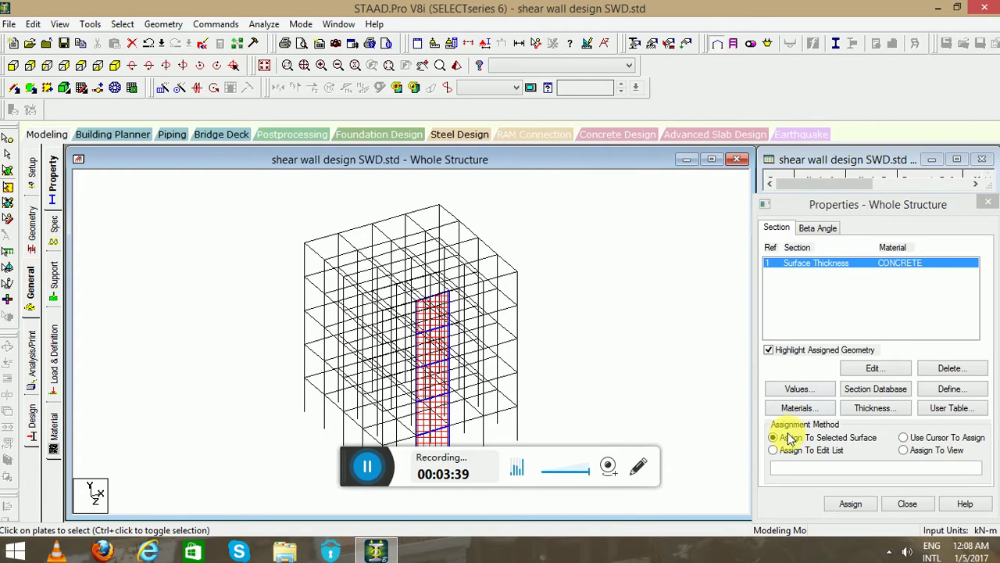
left_click(849, 502)
left_click(886, 404)
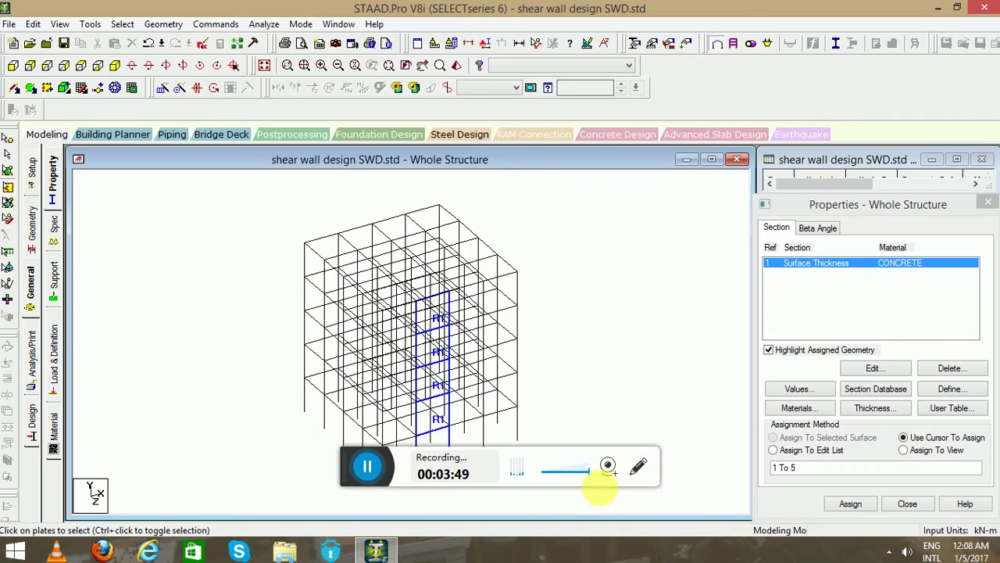
Define a concrete rectangular section with YD 0.4 and ZD 0.4 m
left_click(945, 390)
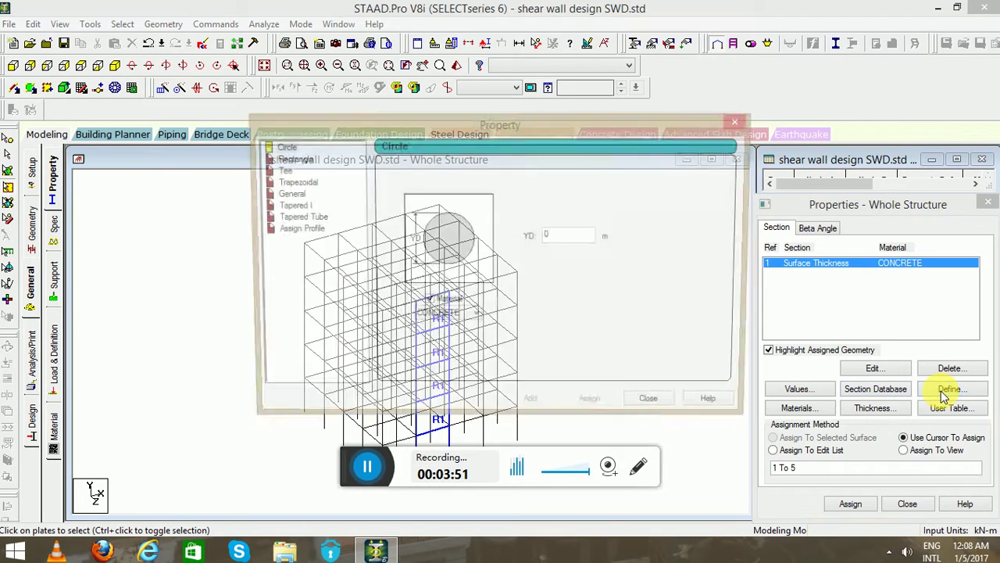
left_click(282, 158)
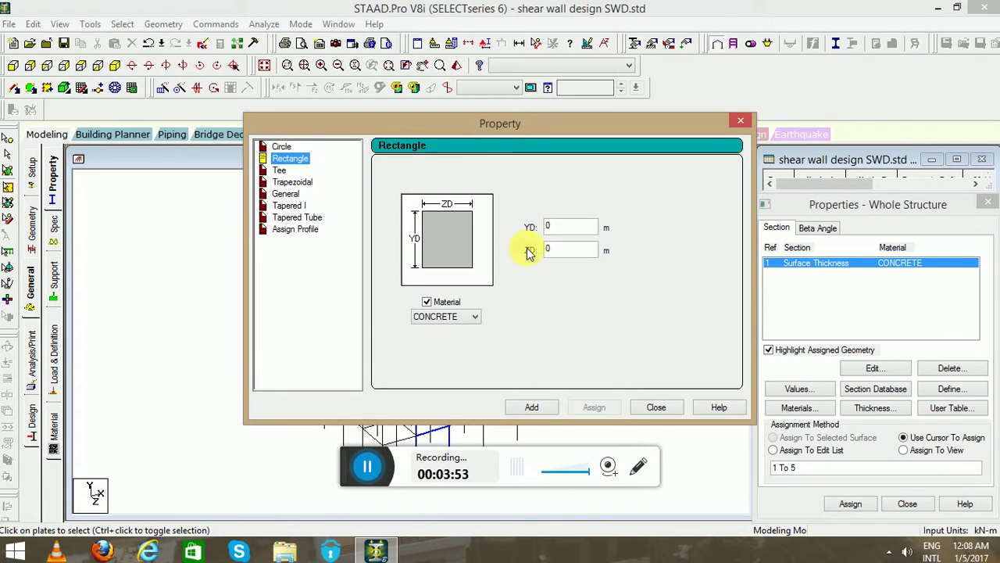
left_click(569, 226)
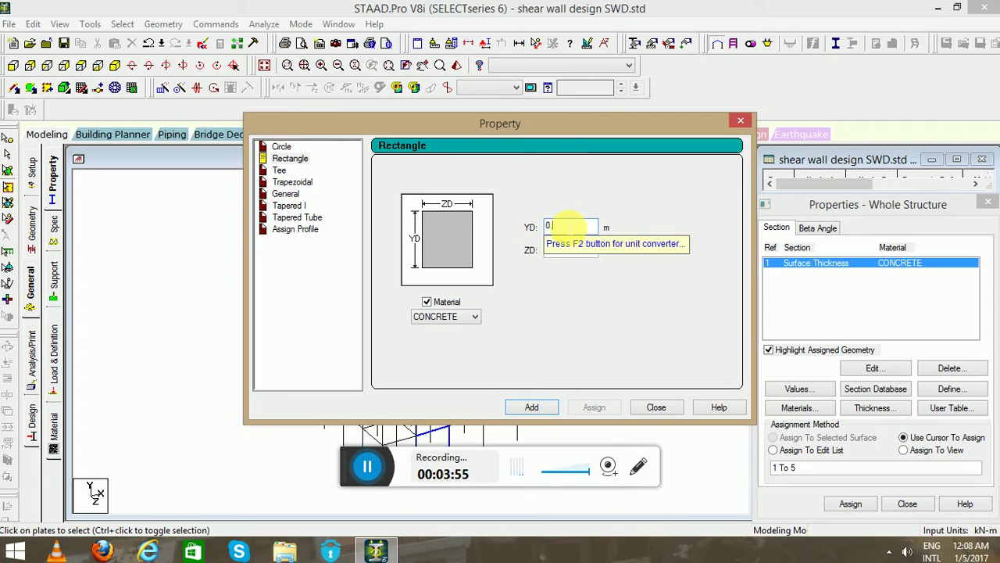
type(".4")
left_click(566, 250)
type(".")
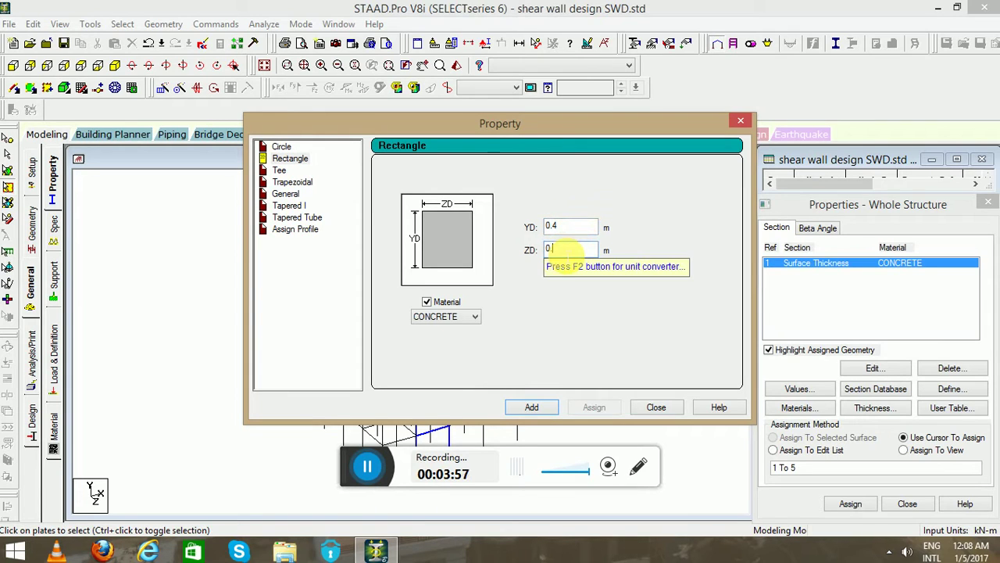
type("4")
key("Return")
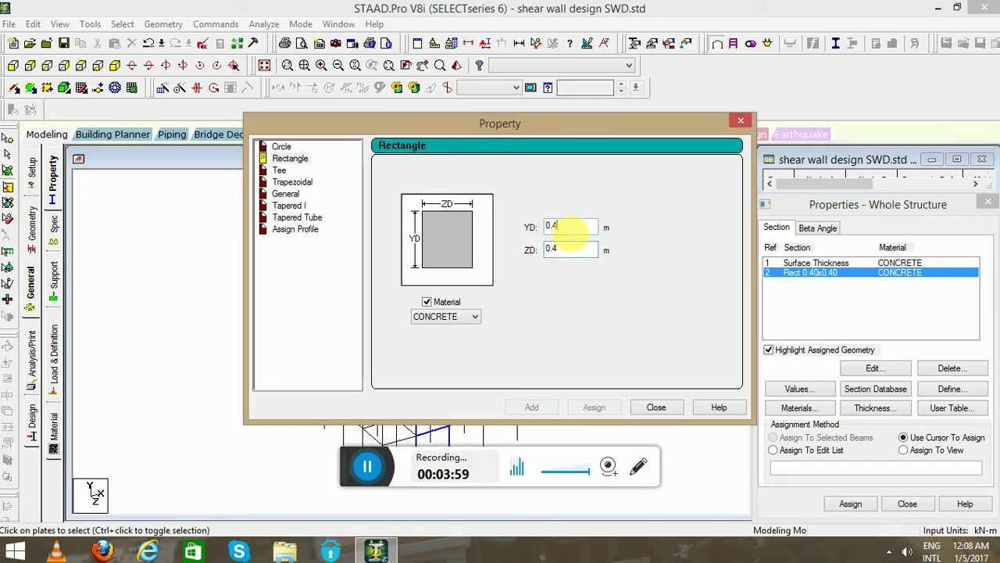
Add a second rectangular section of 0.30 x 0.30 m
left_click_drag(572, 226, 522, 227)
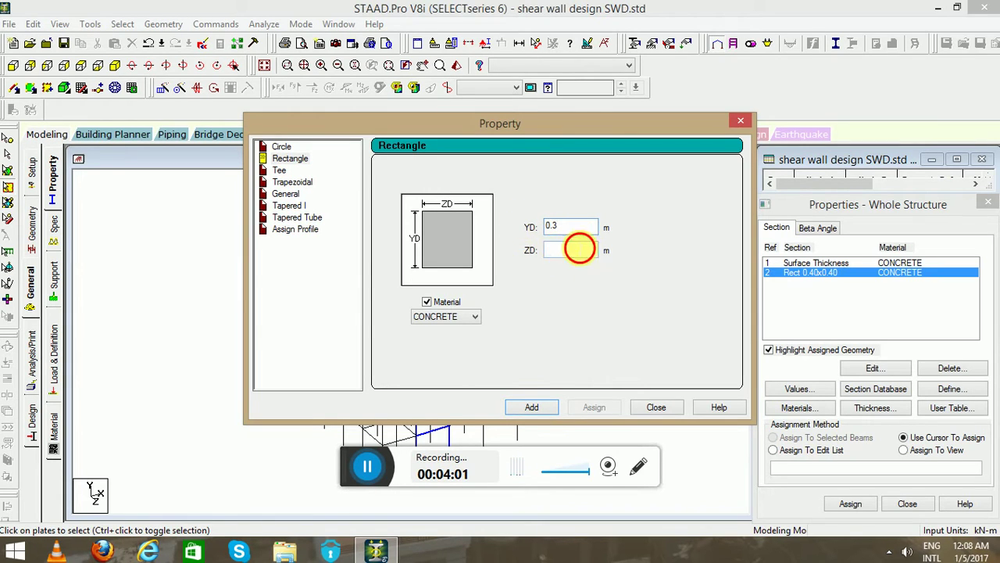
left_click_drag(579, 249, 529, 248)
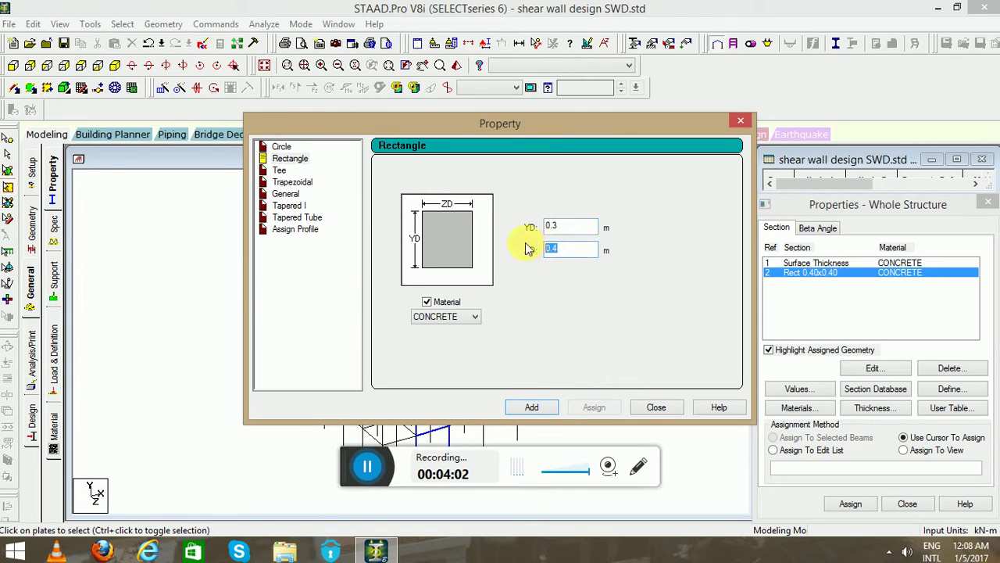
left_click(532, 407)
left_click(656, 407)
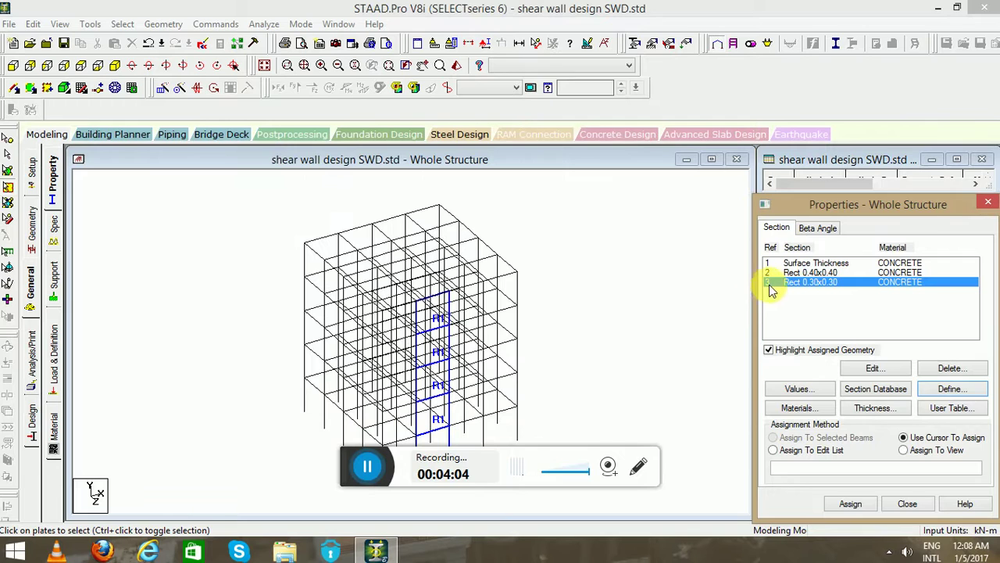
Assign the Rect 0.40x0.40 section to all vertical columns
left_click(812, 274)
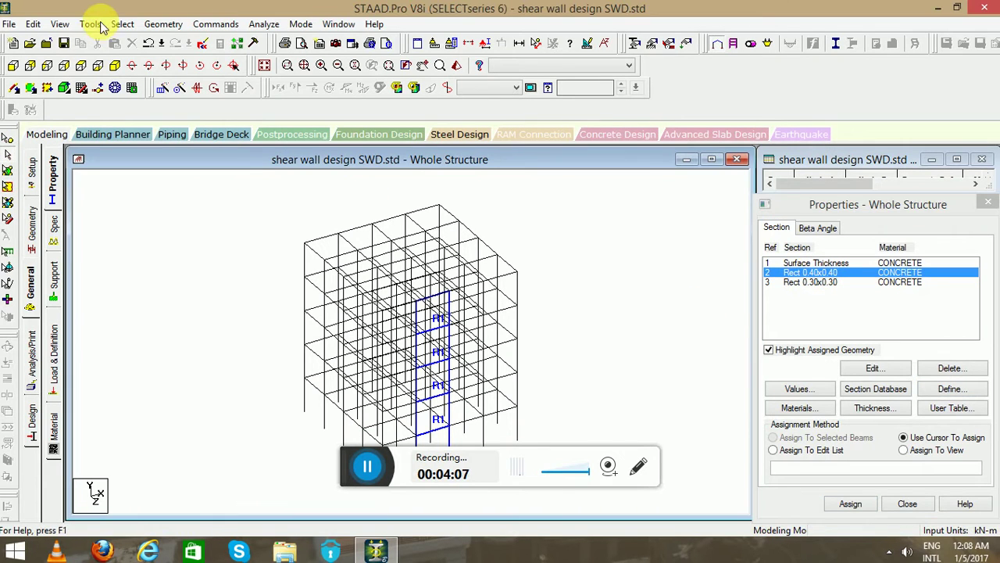
left_click(123, 24)
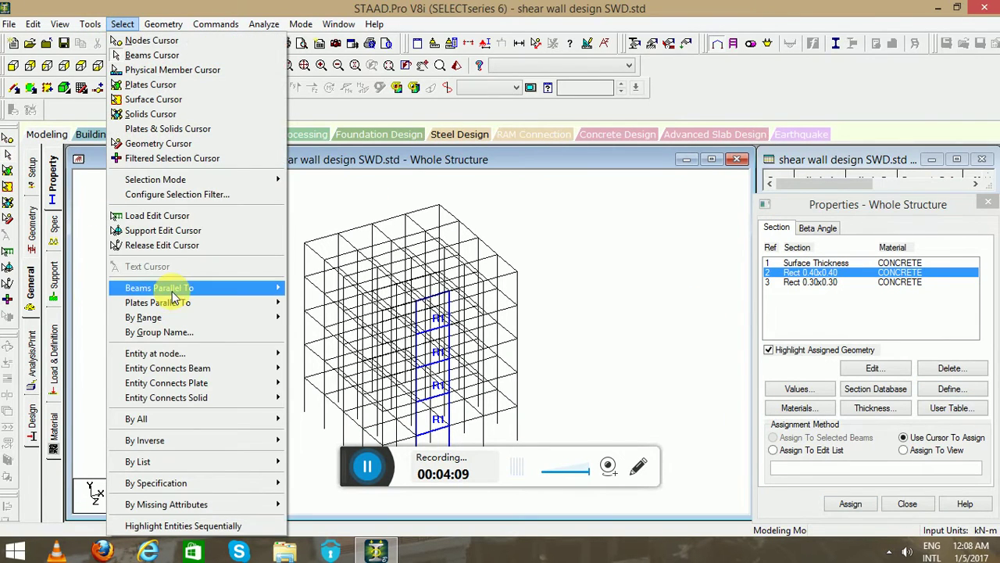
mouse_move(245, 294)
left_click(304, 302)
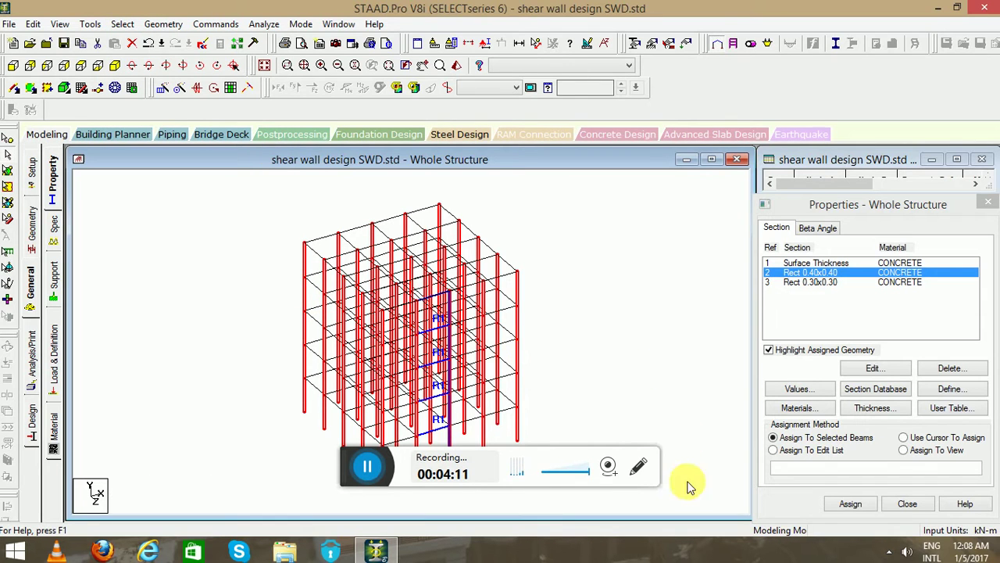
left_click(851, 503)
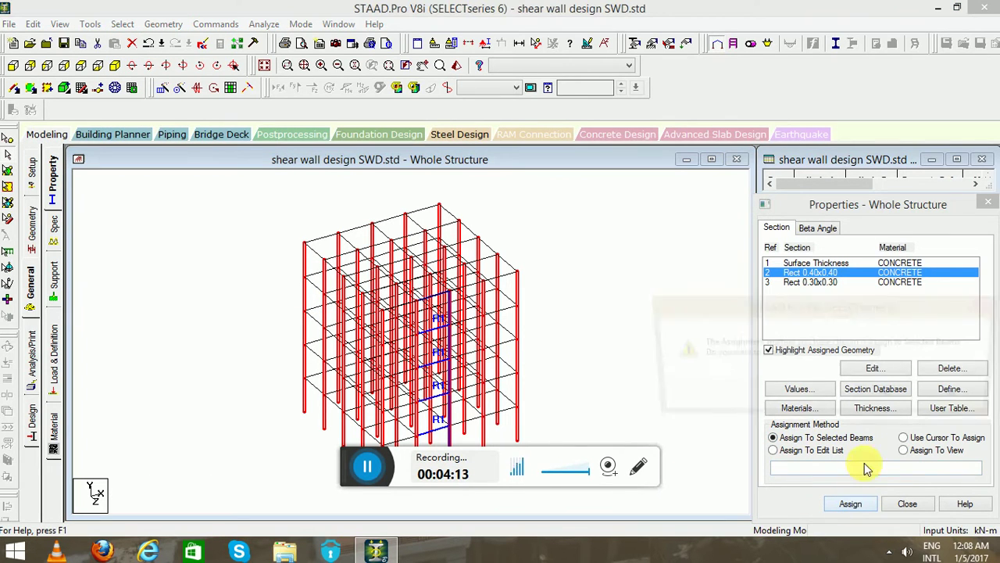
left_click(886, 402)
Assign the Rect 0.30x0.30 section to all beams along X and Z
left_click(810, 282)
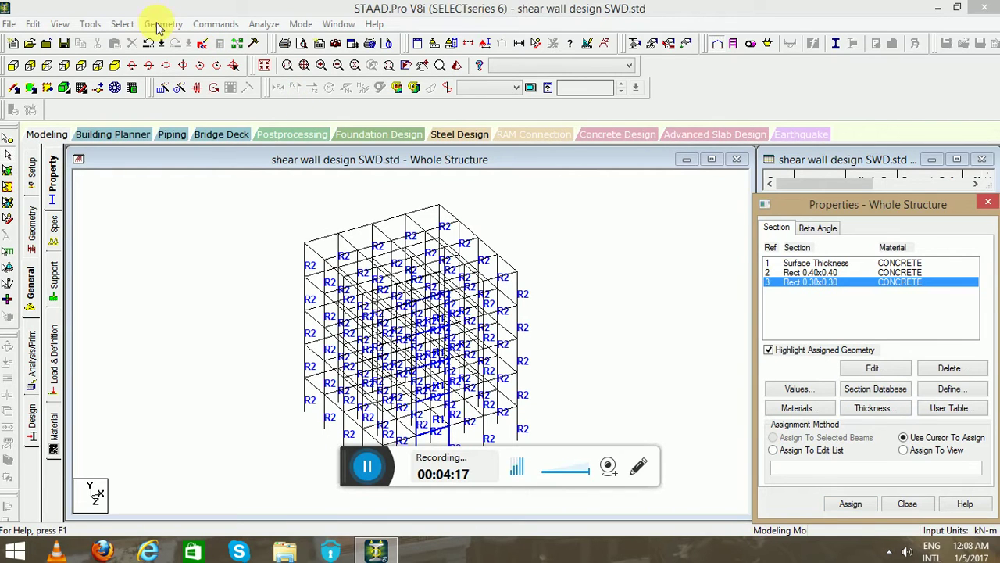
left_click(123, 24)
mouse_move(165, 289)
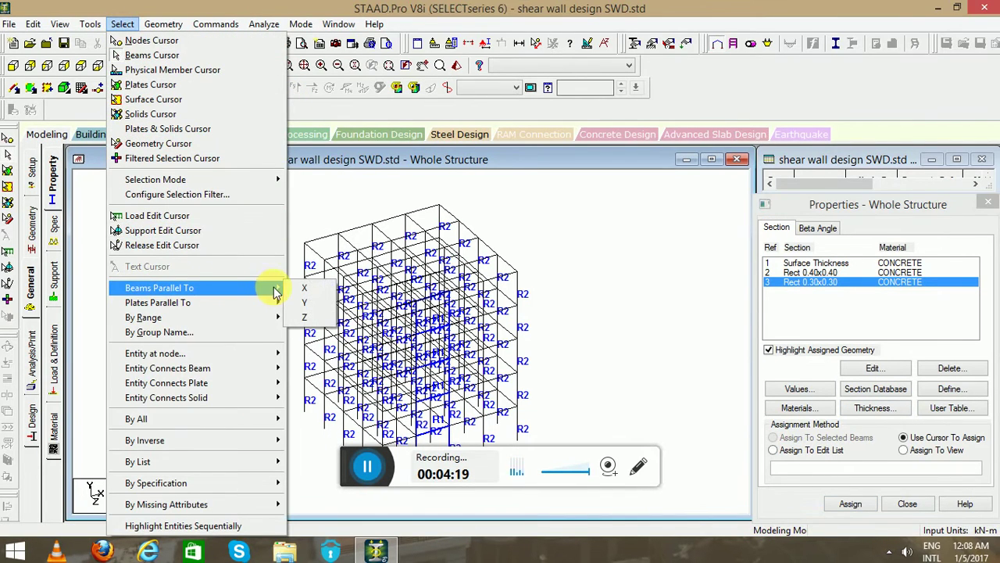
left_click(304, 288)
left_click(123, 24)
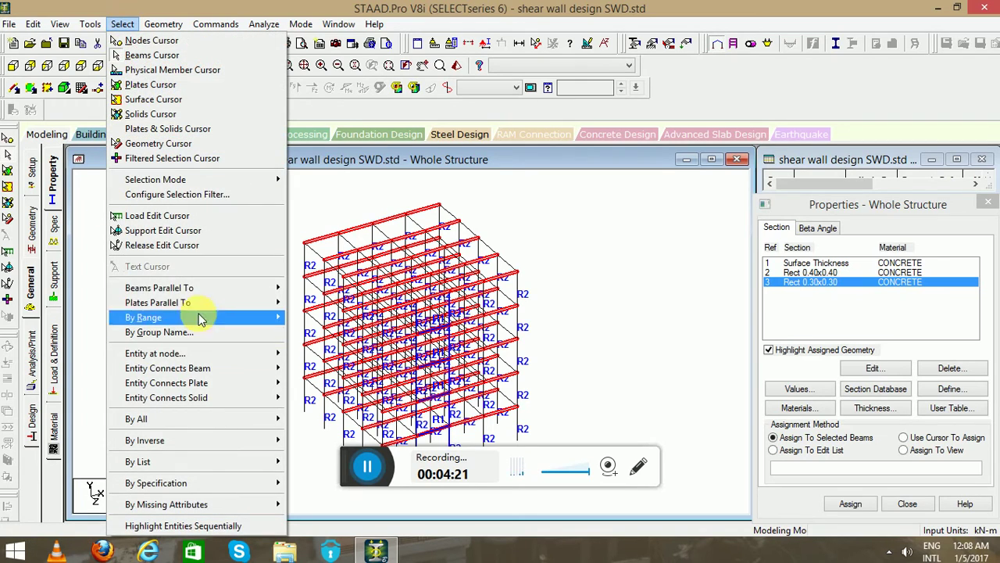
mouse_move(239, 289)
left_click(304, 317)
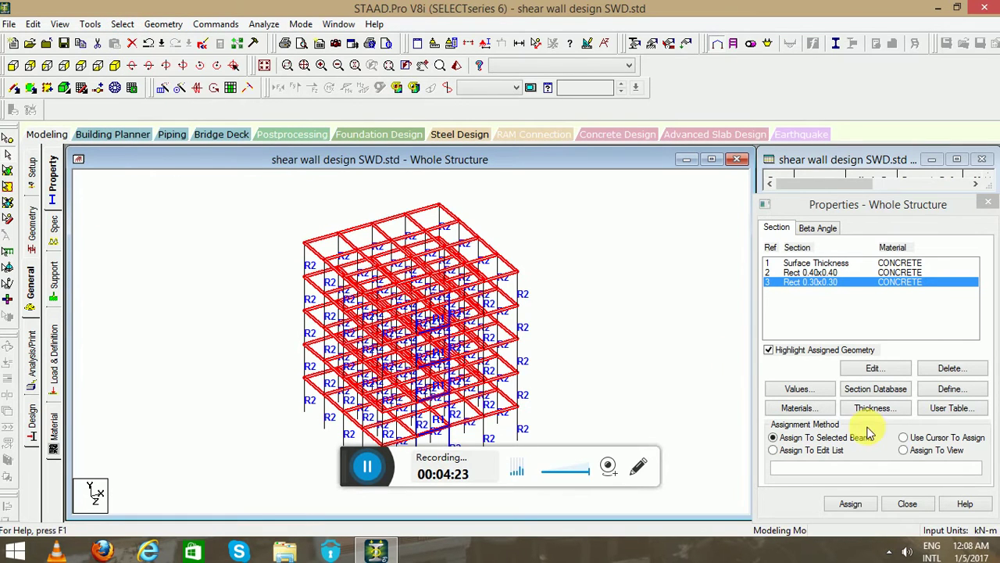
left_click(850, 503)
left_click(825, 395)
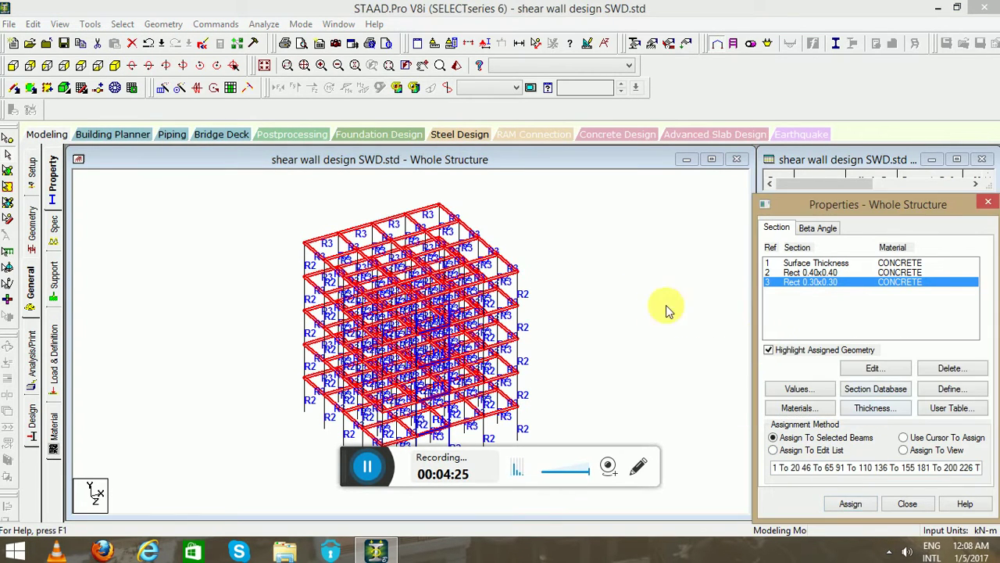
key("Right")
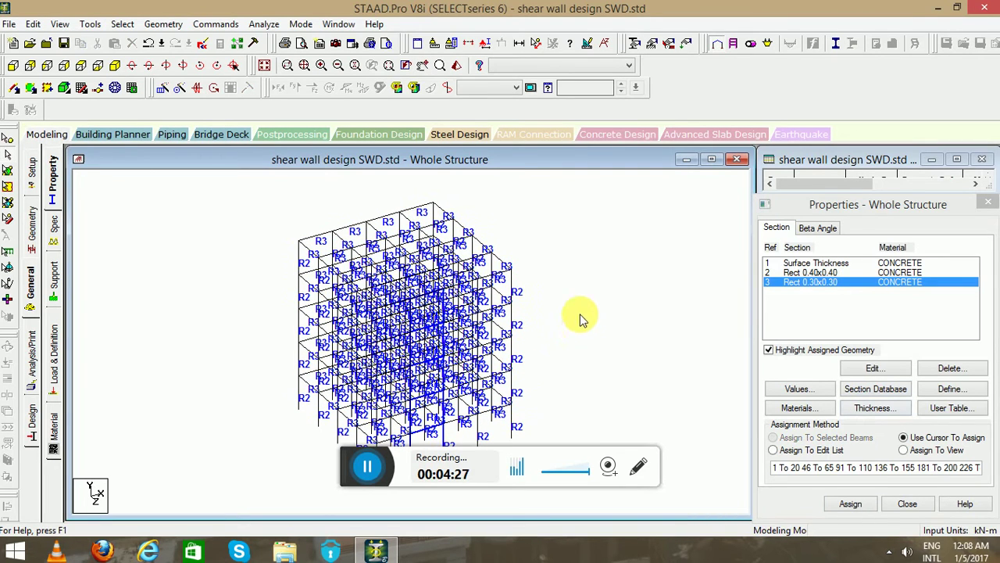
Inspect the frame and shear wall in a maximised, rotated rendered 3D view, then show the Job information page
left_click(455, 66)
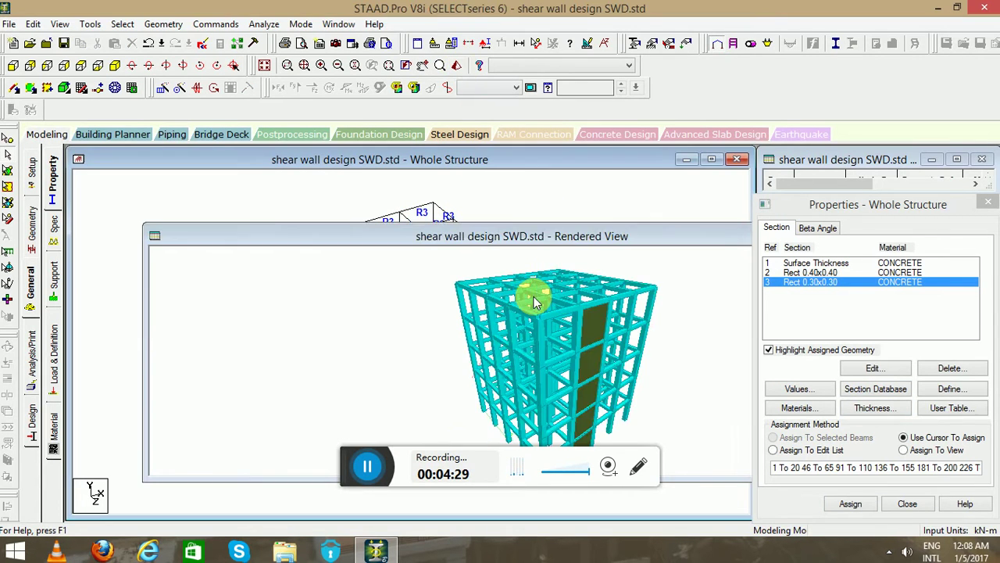
left_click(747, 189)
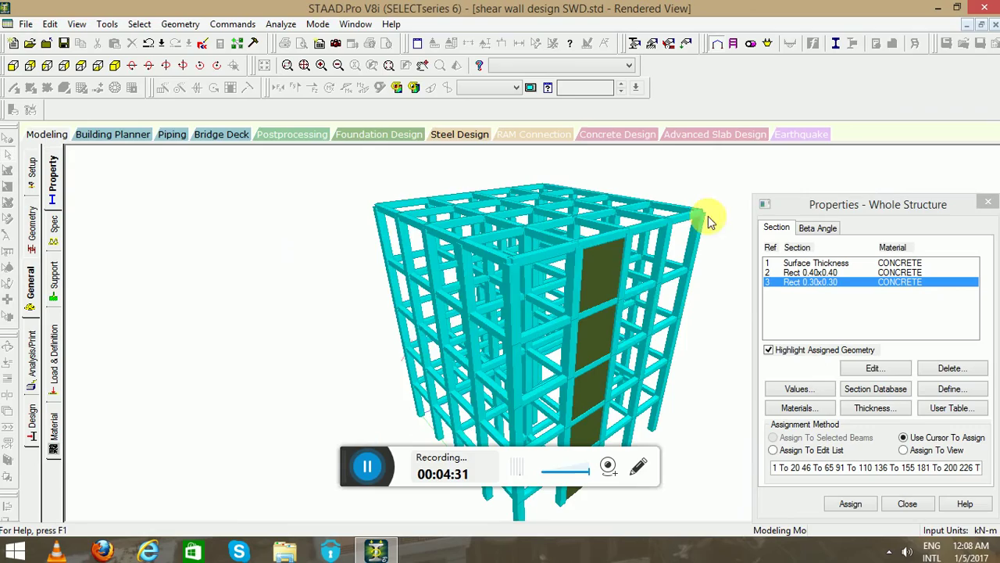
left_click_drag(625, 330, 415, 329)
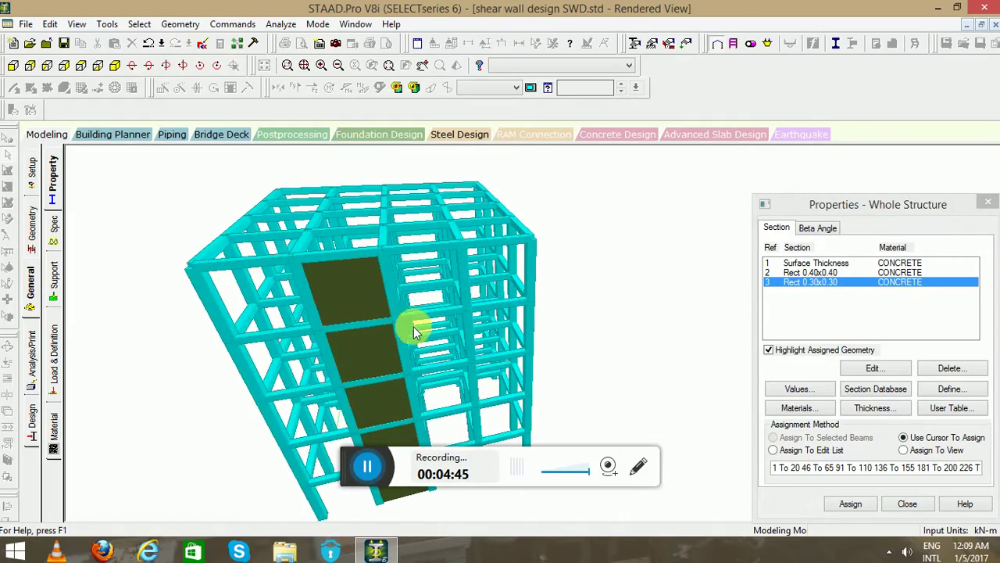
left_click(32, 165)
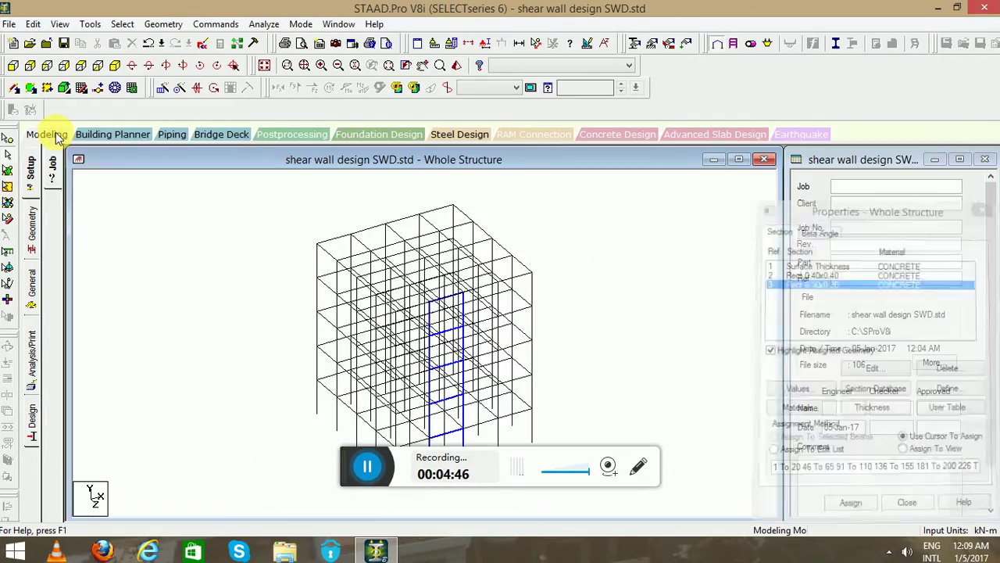
Create a new Fixed support definition, Support 2
left_click(32, 288)
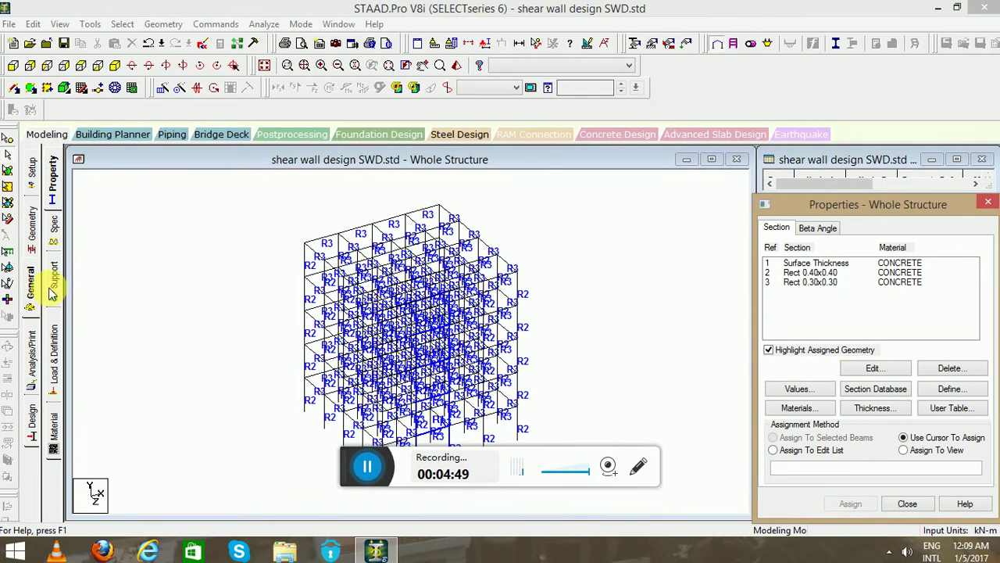
left_click(55, 283)
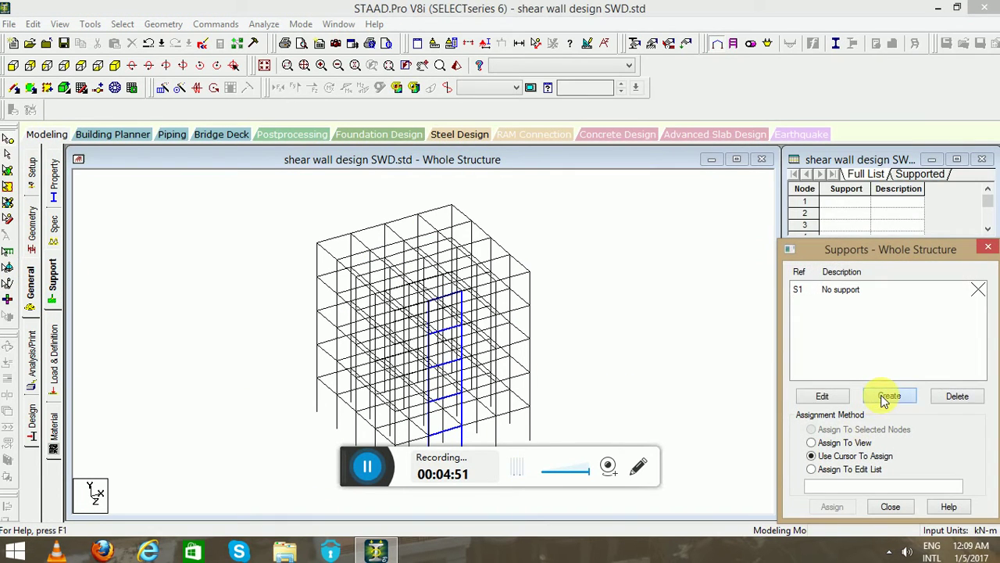
left_click(886, 397)
left_click(790, 521)
left_click(827, 304)
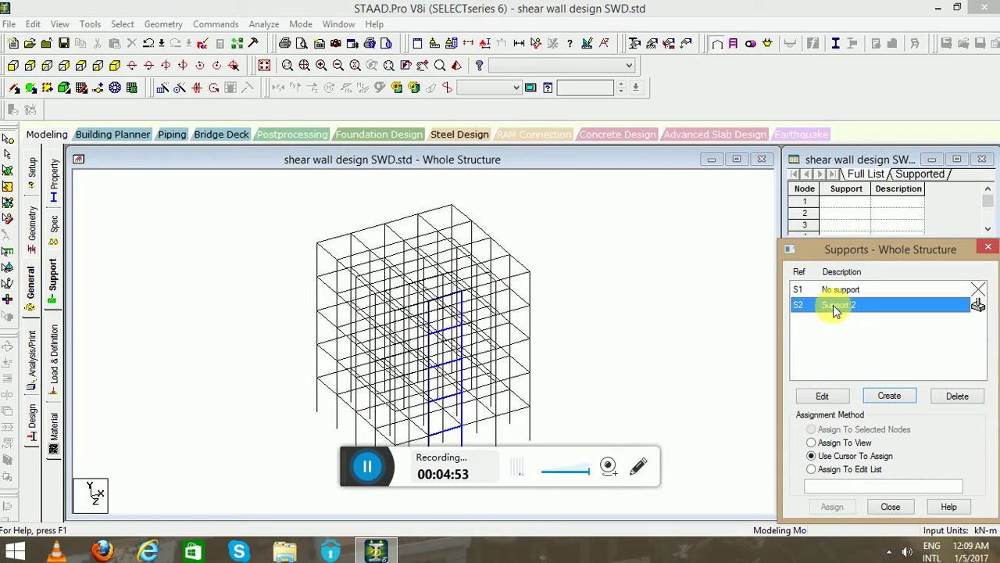
Select all base nodes from the front view and assign Support 2 to them
left_click(14, 67)
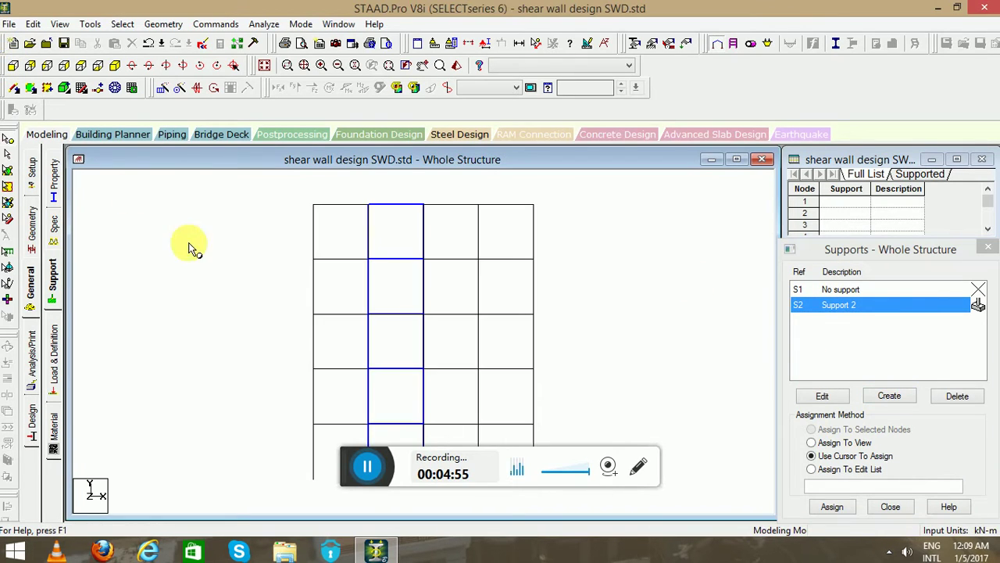
middle_click_drag(429, 375, 274, 354)
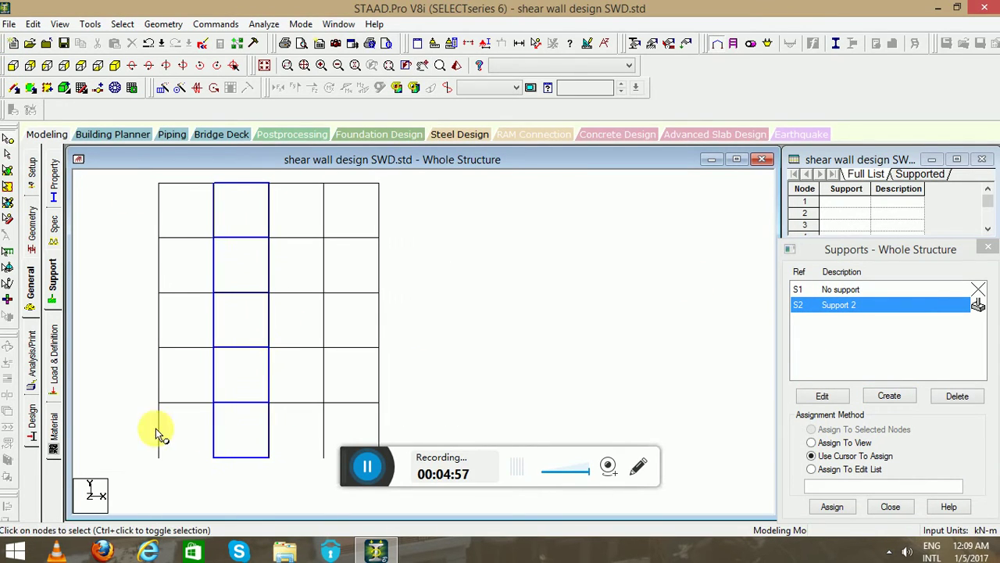
left_click_drag(383, 485, 149, 440)
middle_click_drag(297, 290, 384, 302)
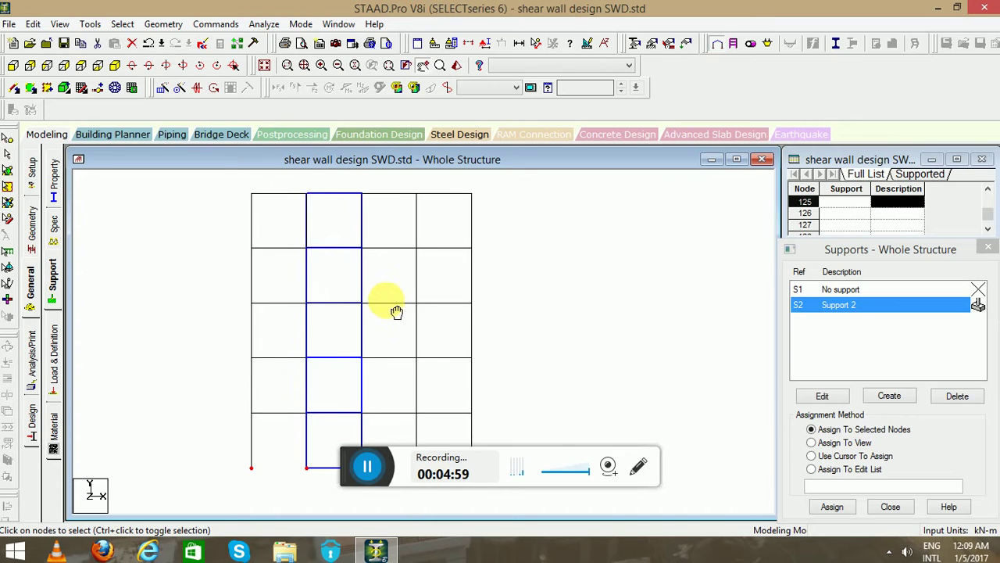
left_click(115, 66)
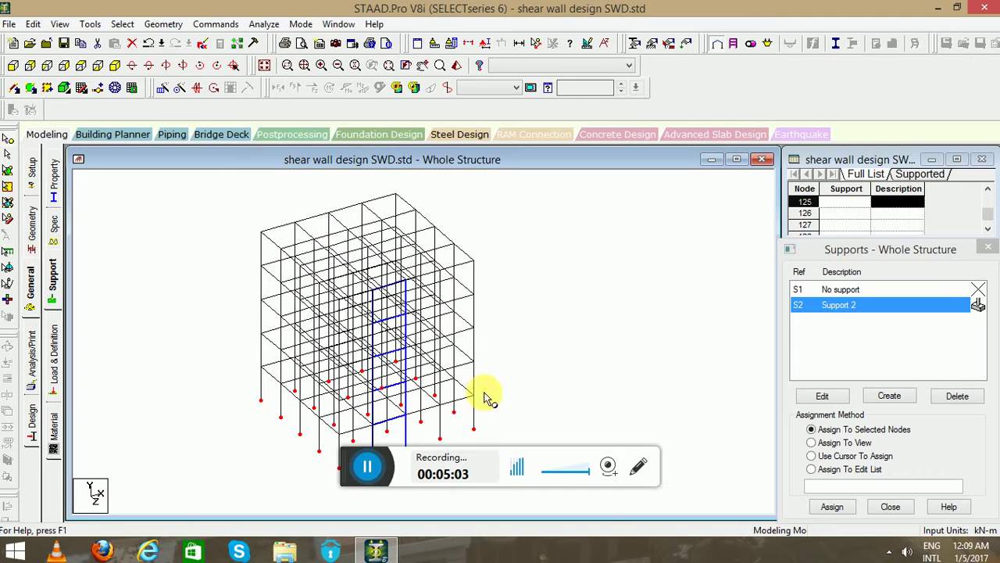
left_click(835, 506)
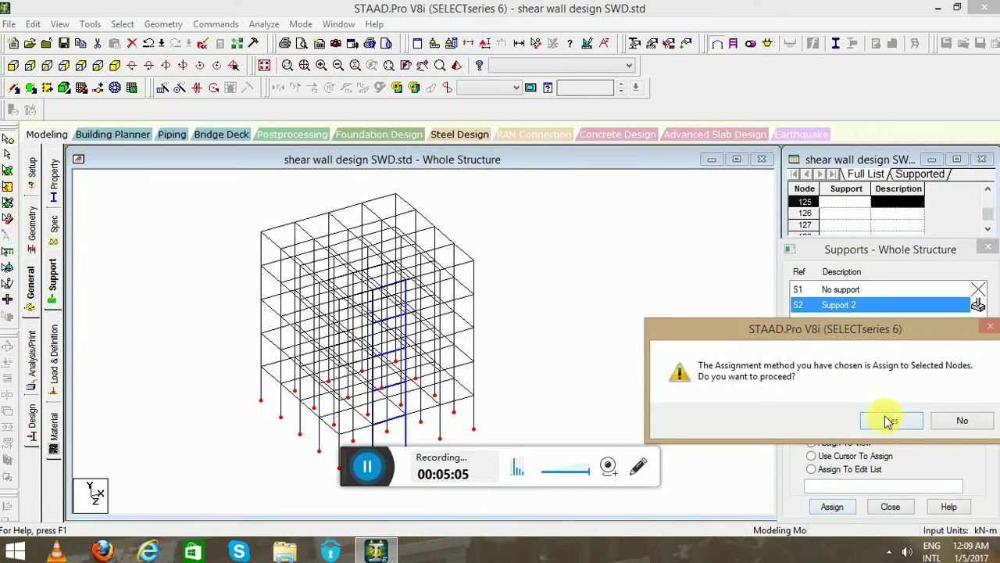
left_click(870, 418)
middle_click_drag(581, 368, 630, 348)
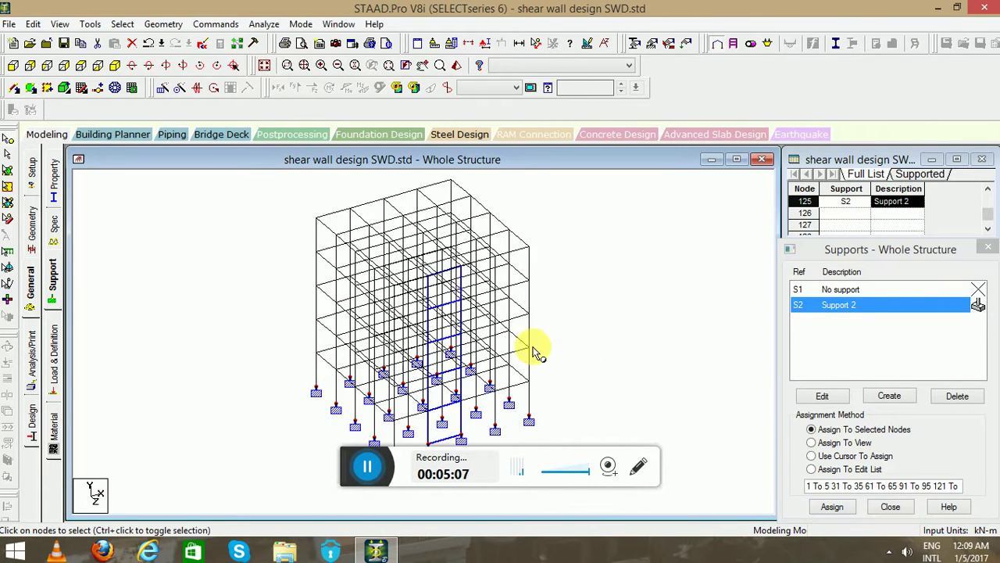
scroll(516, 354, "down", 2)
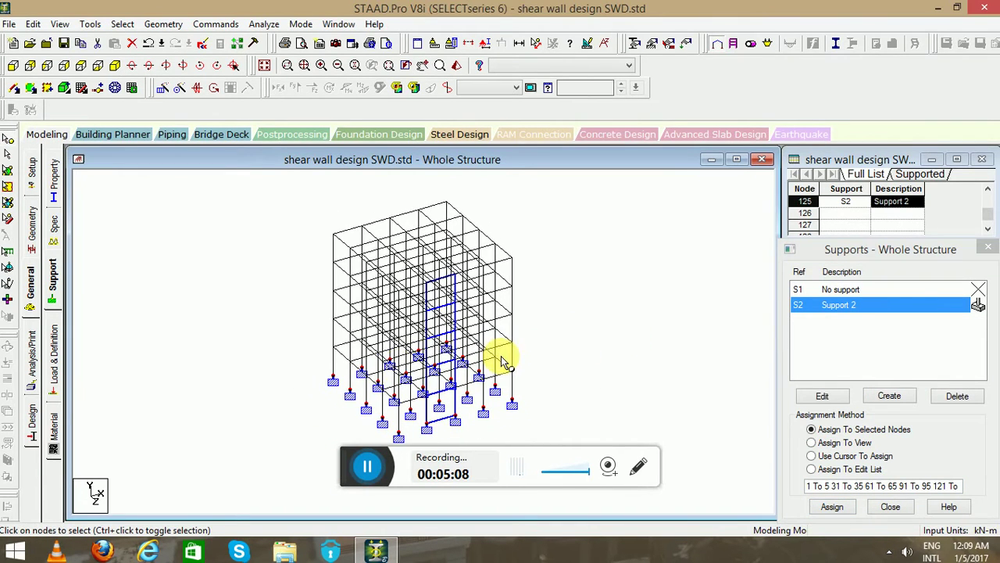
Add load case 1 with Dead loading type titled DEAD L
left_click(54, 353)
left_click(829, 186)
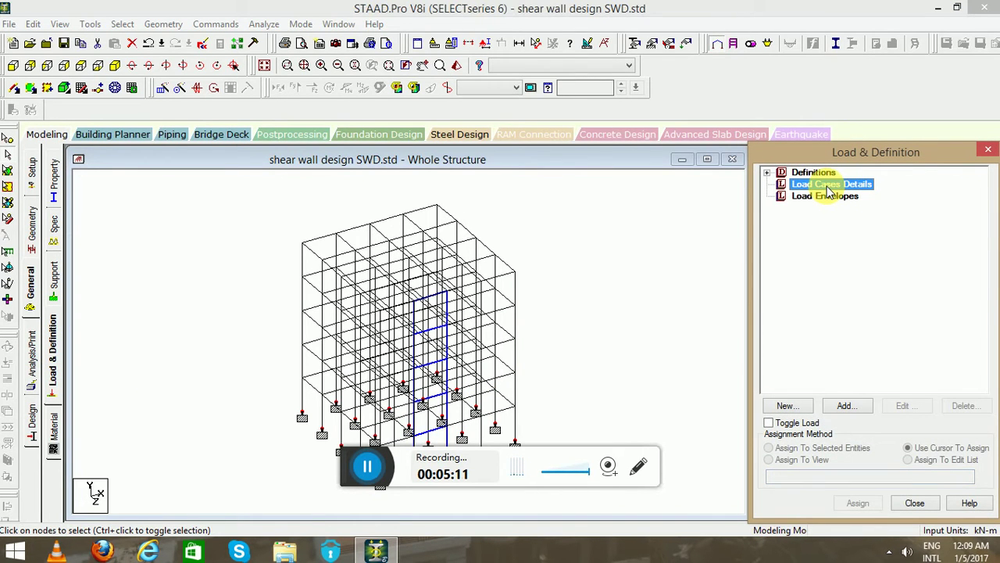
left_click(845, 407)
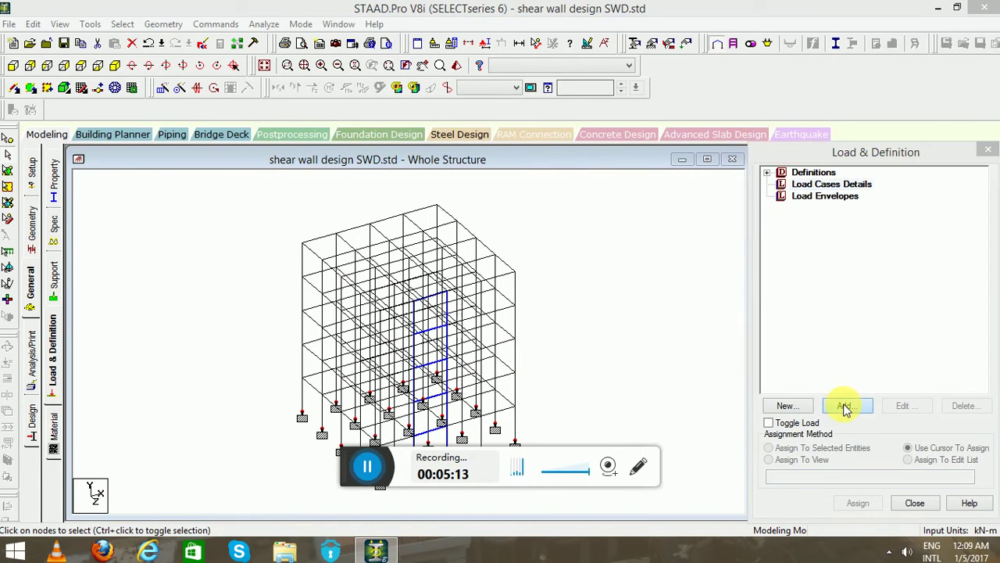
left_click(556, 195)
left_click(519, 222)
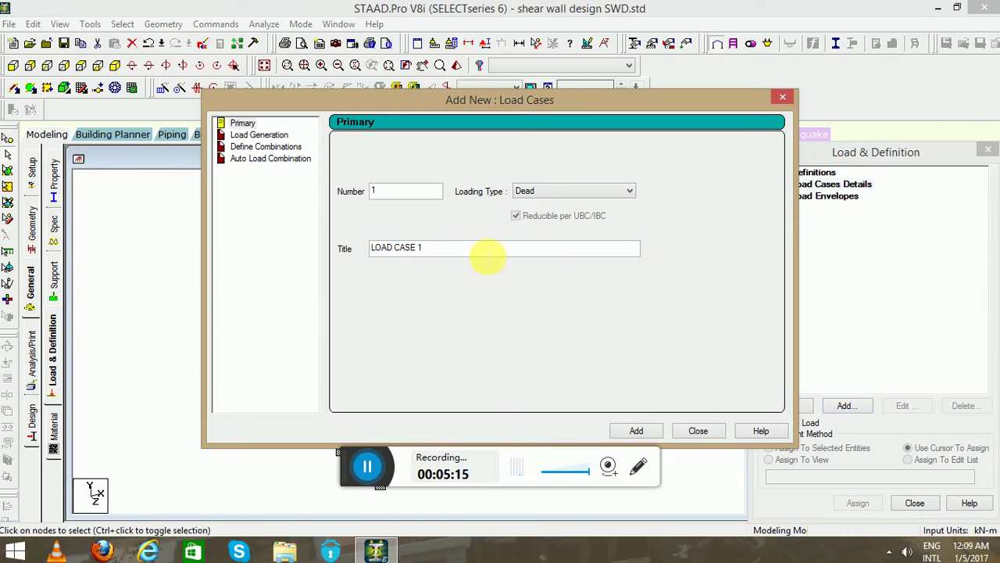
left_click_drag(487, 255, 150, 238)
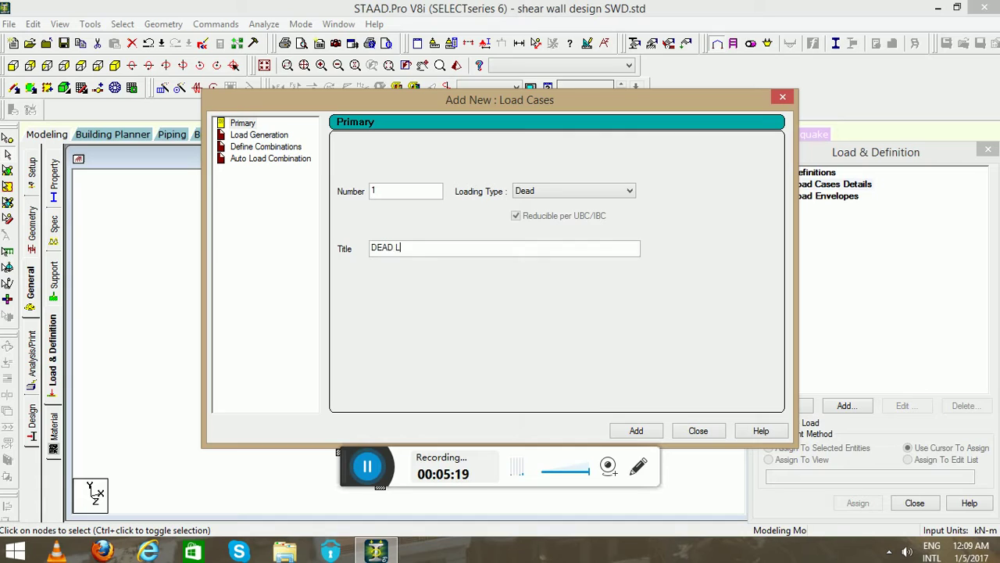
key("Return")
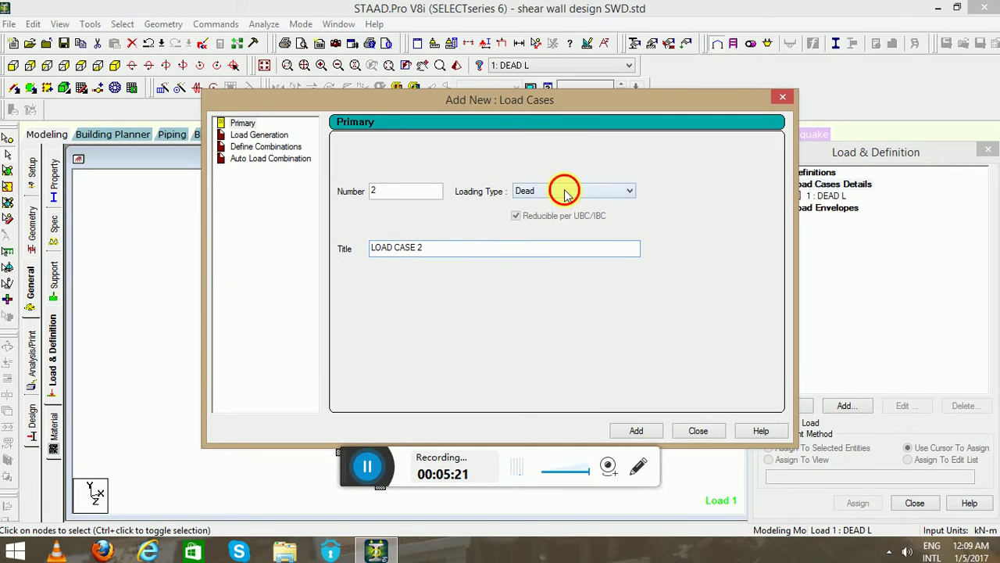
Add load case 2 with Live loading type titled LIVE L, then select DEAD L for adding load items
left_click(565, 191)
left_click(542, 212)
left_click_drag(490, 254, 157, 245)
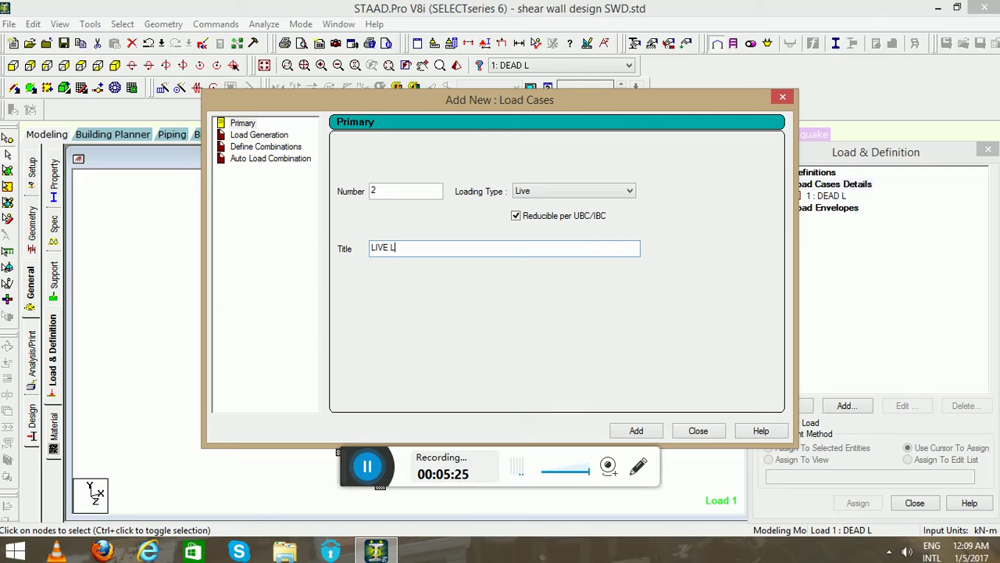
left_click(703, 433)
left_click(830, 196)
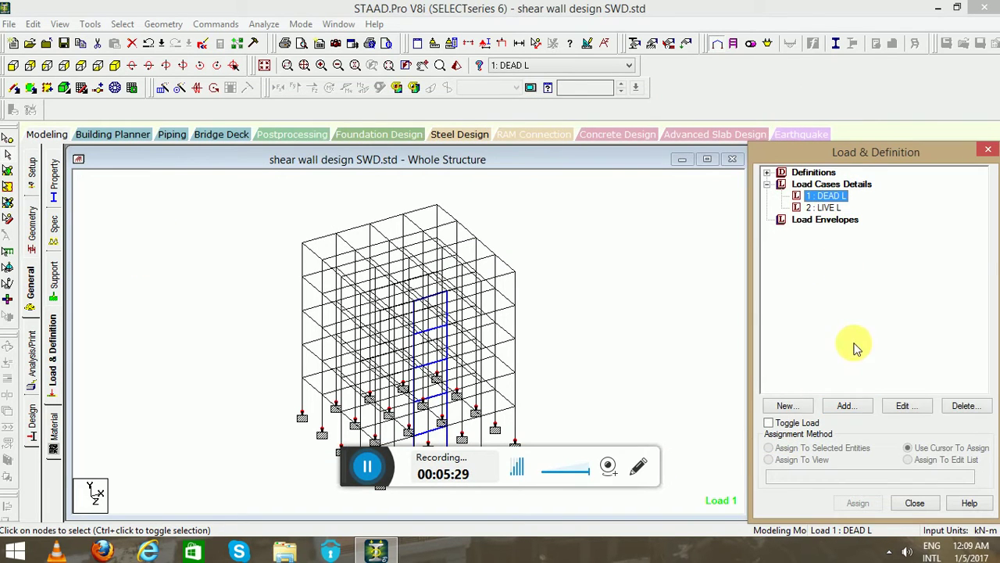
left_click(845, 405)
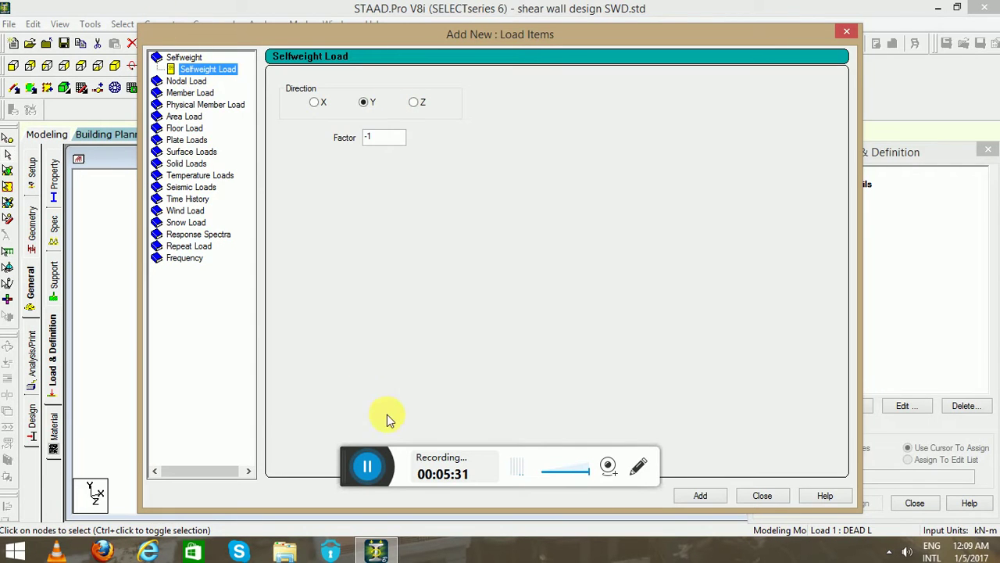
Add a selfweight load in Y with factor -1 to DEAD L and save the model
left_click_drag(489, 38, 529, 42)
left_click(735, 500)
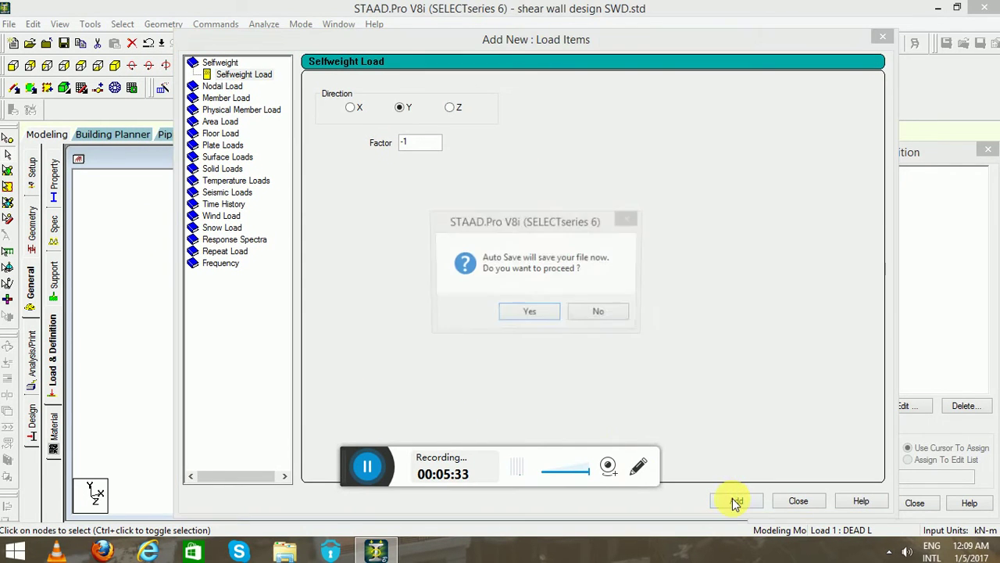
left_click(532, 312)
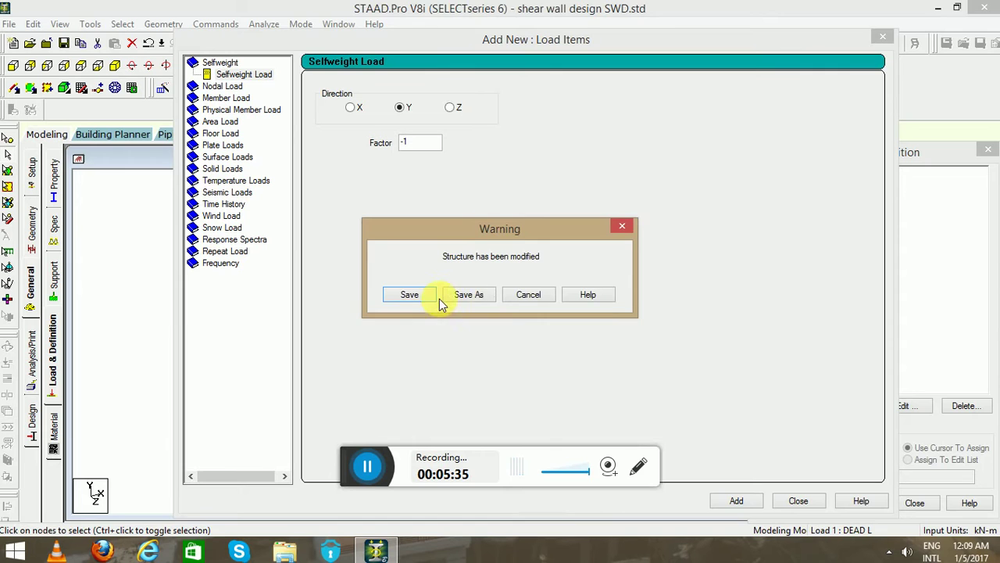
left_click(433, 296)
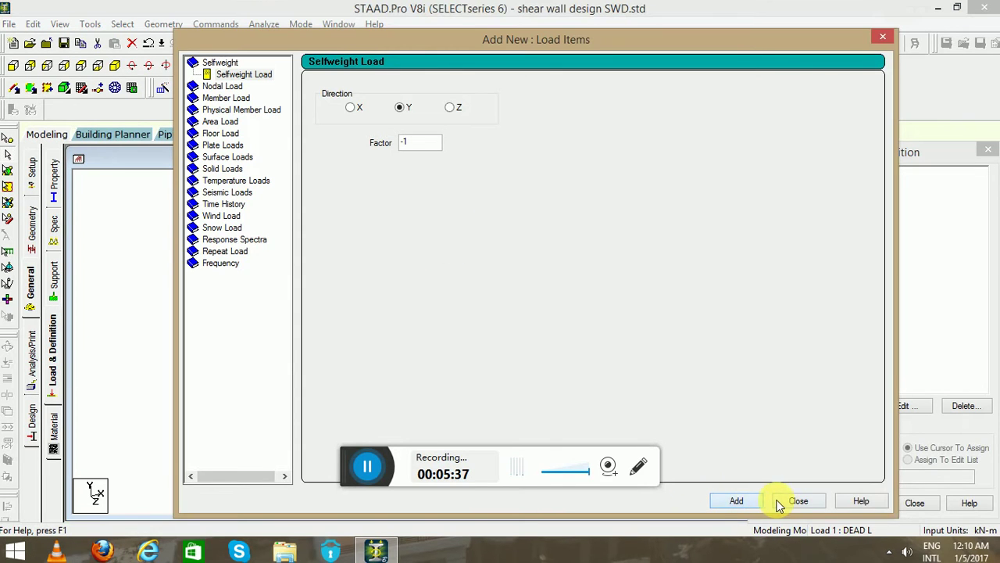
left_click(793, 501)
Add a uniform member load W1 -3.5 kN/m in GY to LIVE L
left_click(833, 222)
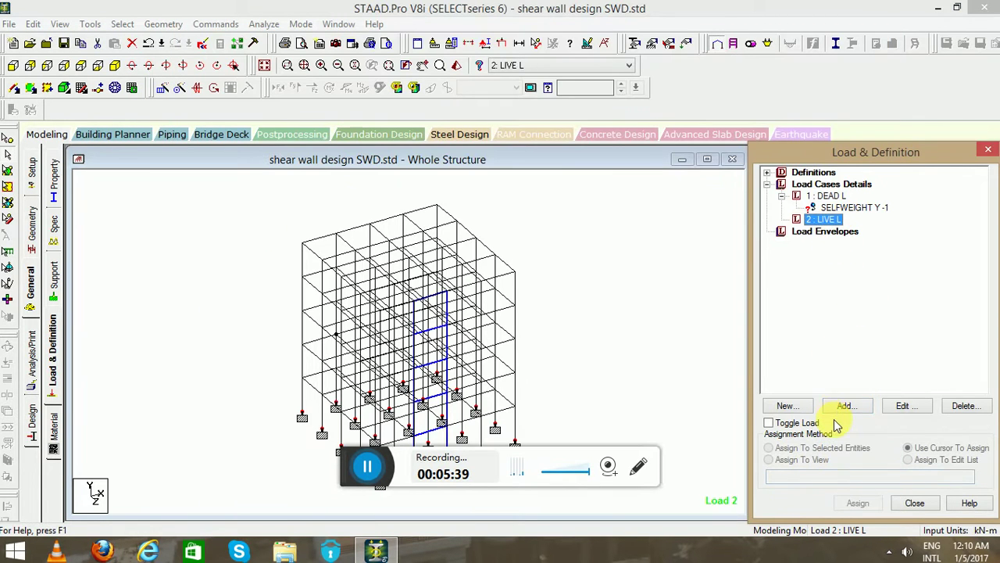
left_click(845, 406)
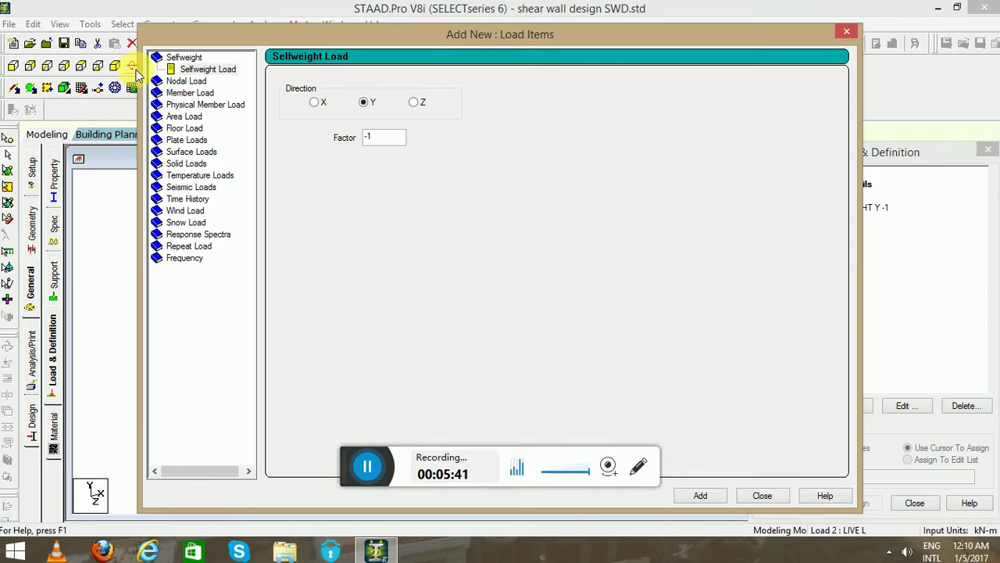
left_click(181, 92)
double_click(405, 119)
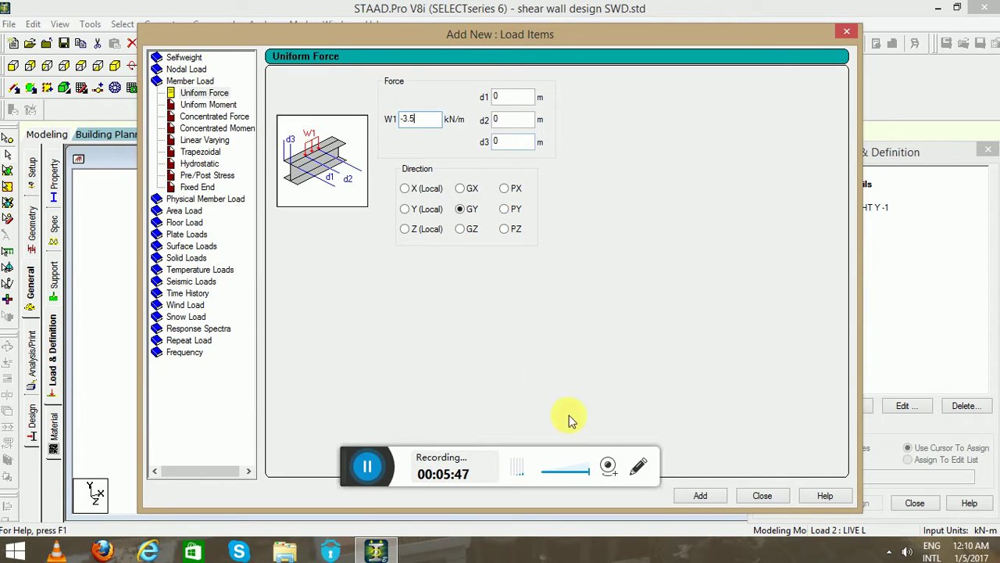
left_click(763, 497)
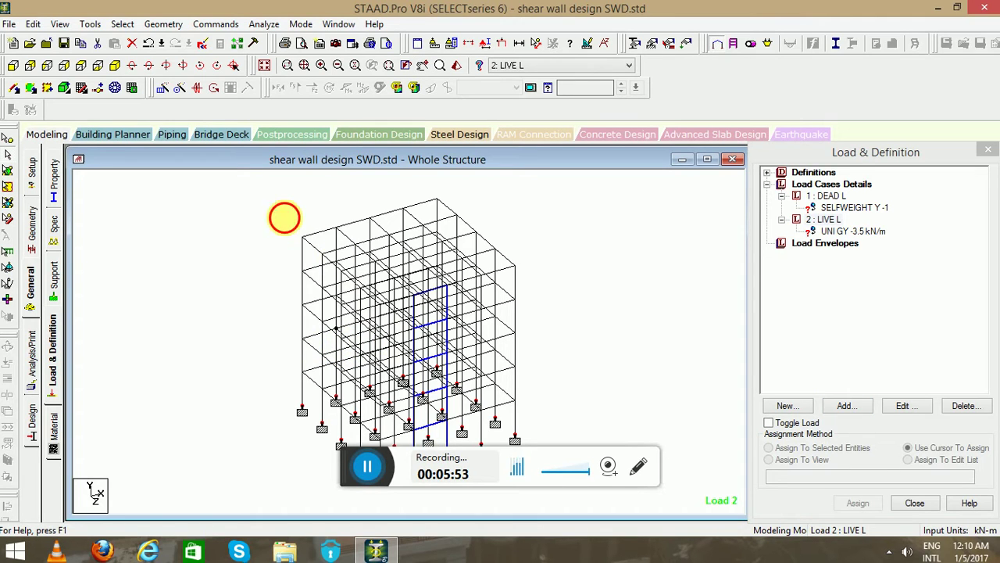
left_click_drag(284, 218, 311, 447)
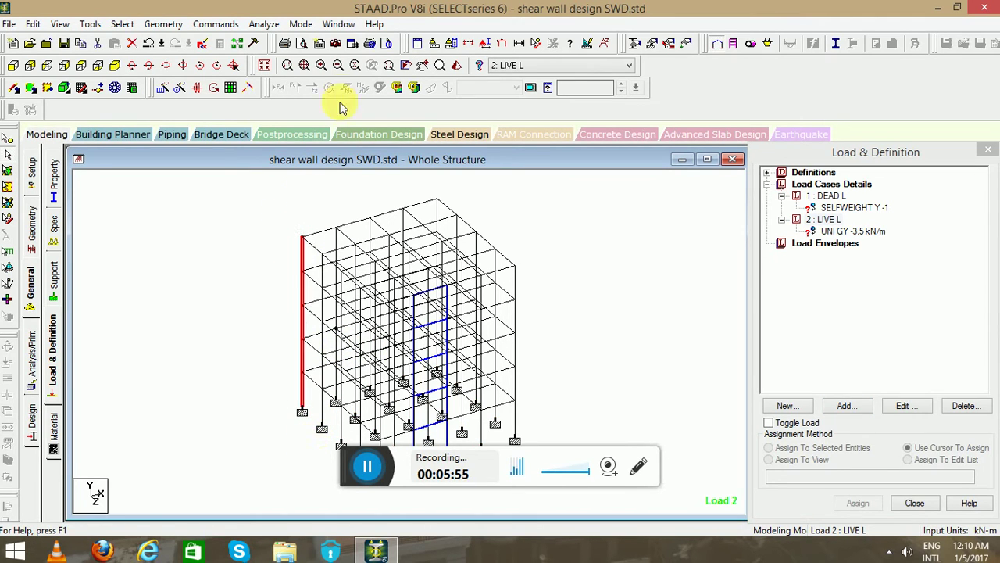
left_click(518, 44)
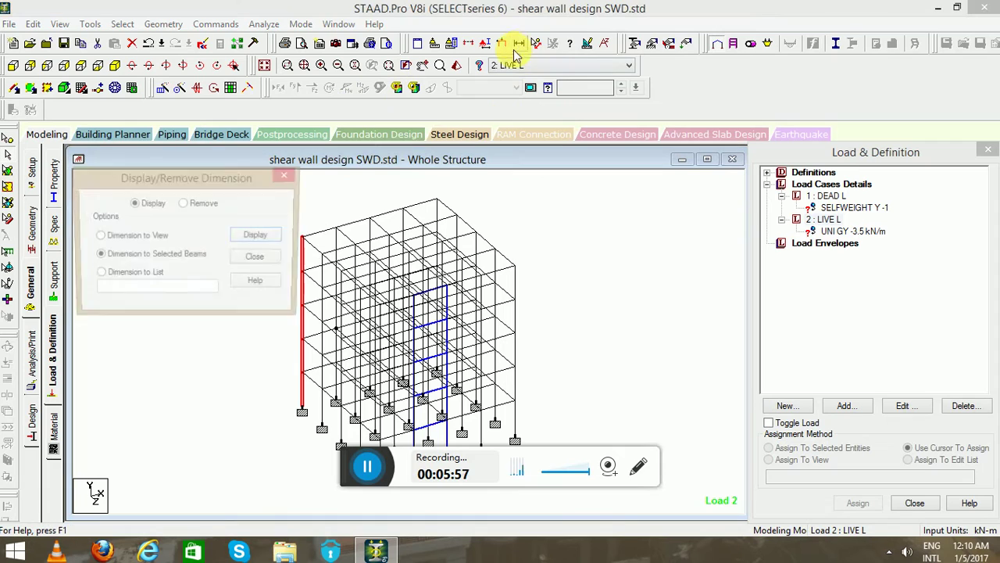
left_click(255, 237)
left_click(258, 258)
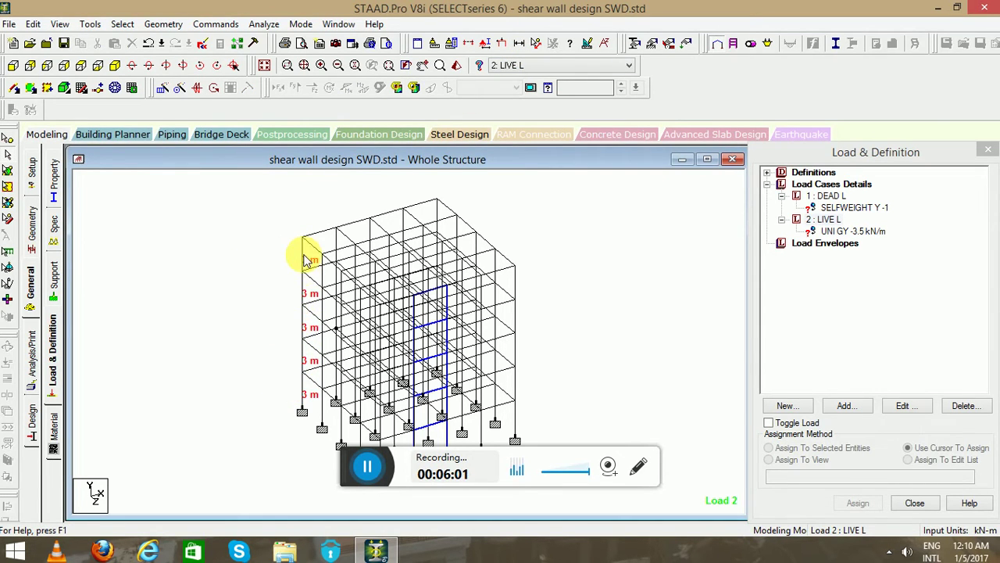
left_click(518, 44)
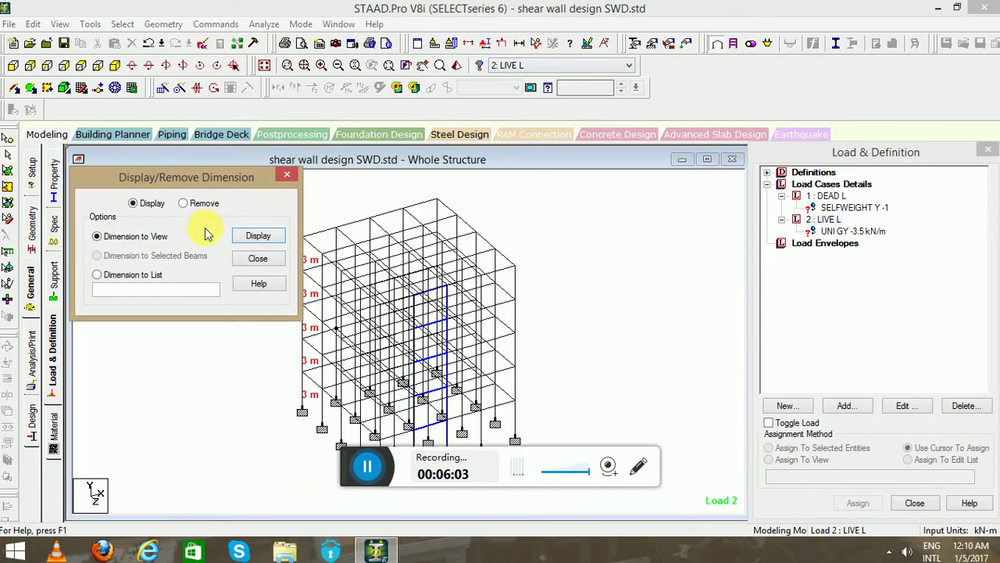
left_click(247, 234)
left_click(258, 258)
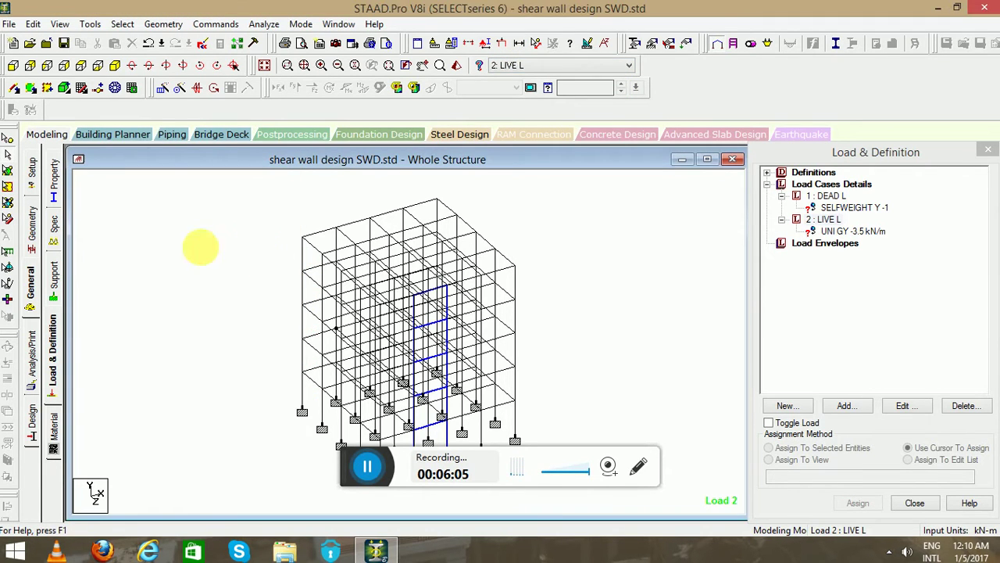
left_click(825, 220)
left_click(842, 405)
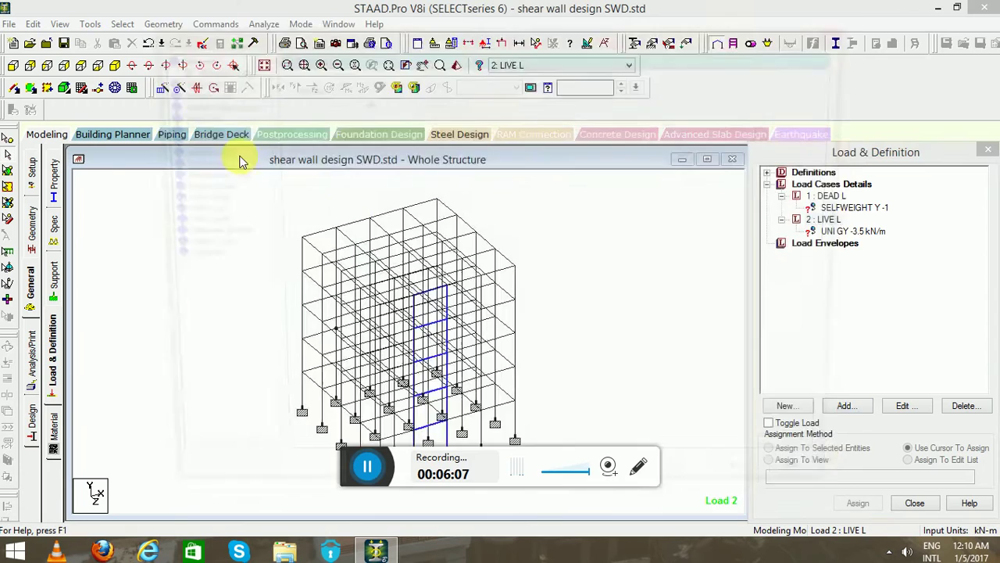
Add a -2.5 kN/m² Global Y floor load over the Y range 3–15 m to LIVE L
left_click(186, 127)
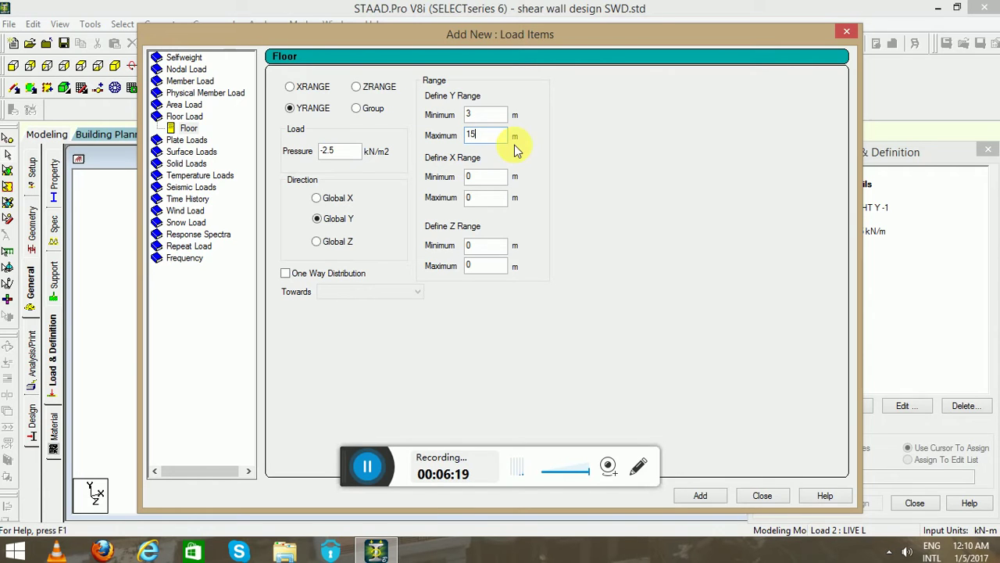
left_click(746, 498)
Assign the DEAD L selfweight to all members 1 to 325 in view
left_click(851, 207)
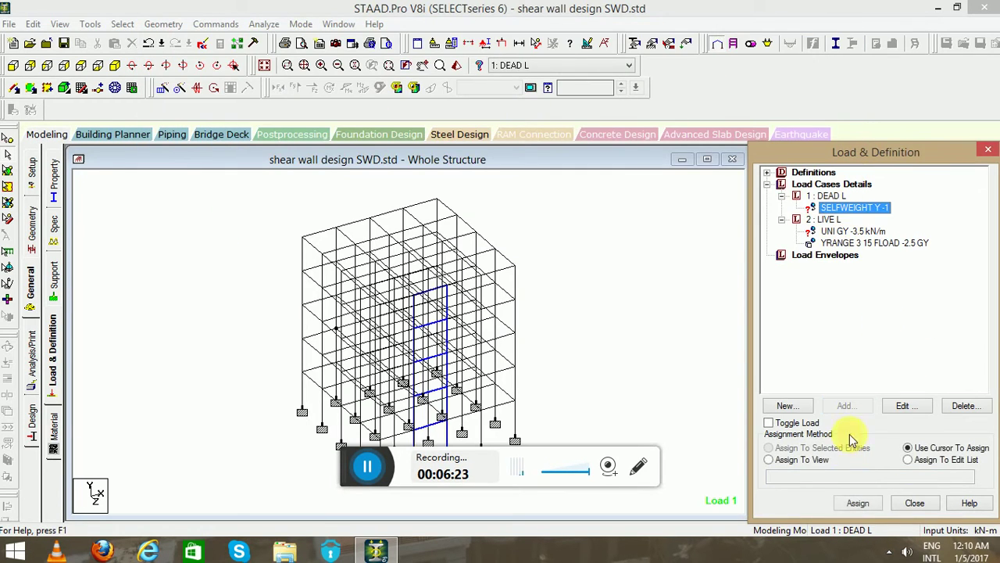
left_click(798, 461)
left_click(858, 502)
left_click(877, 375)
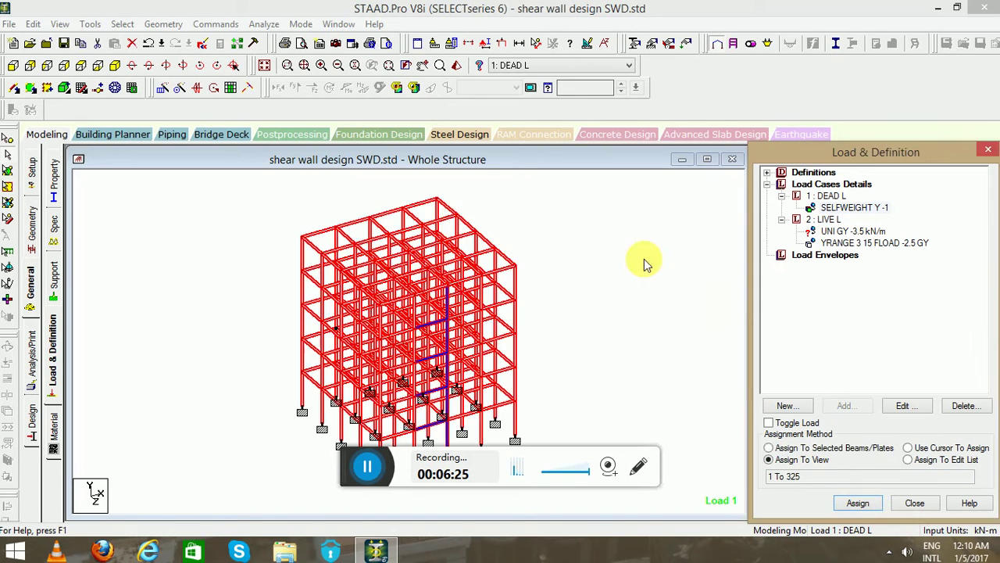
Assign the -3.5 kN/m GY uniform load to all beams parallel to X and Z, then display the floor load
left_click(852, 230)
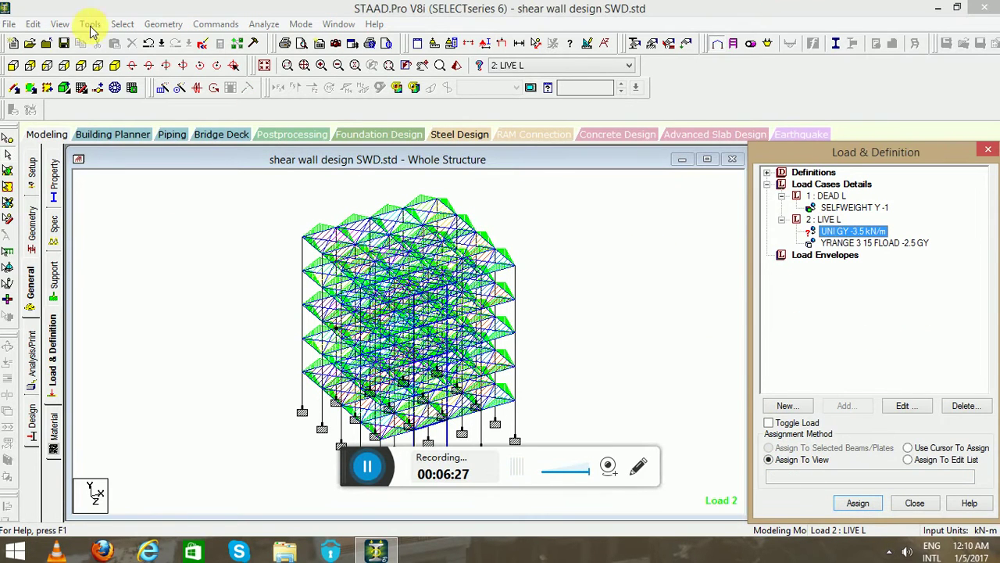
left_click(120, 24)
mouse_move(218, 290)
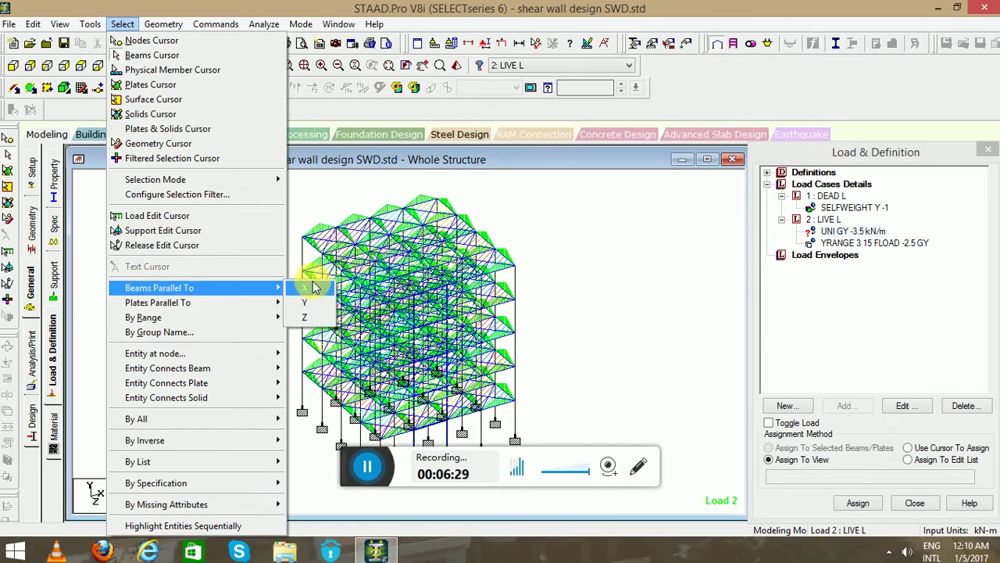
left_click(313, 288)
left_click(122, 23)
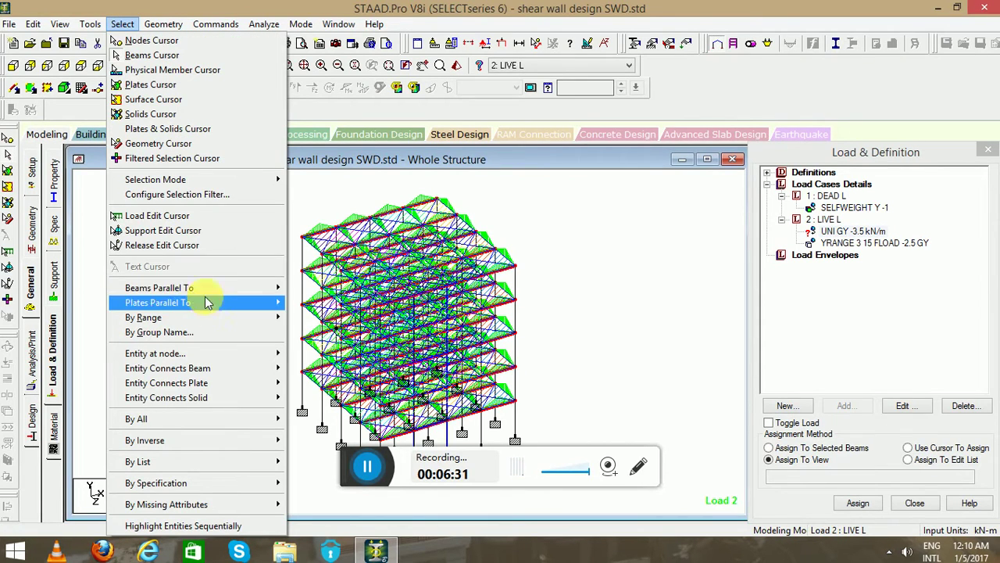
mouse_move(266, 287)
left_click(307, 318)
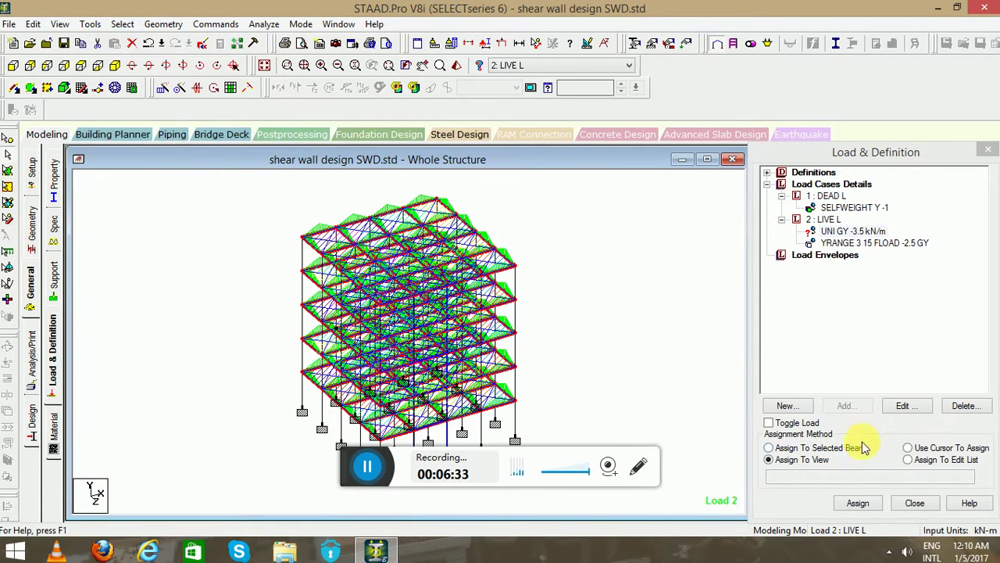
left_click(858, 504)
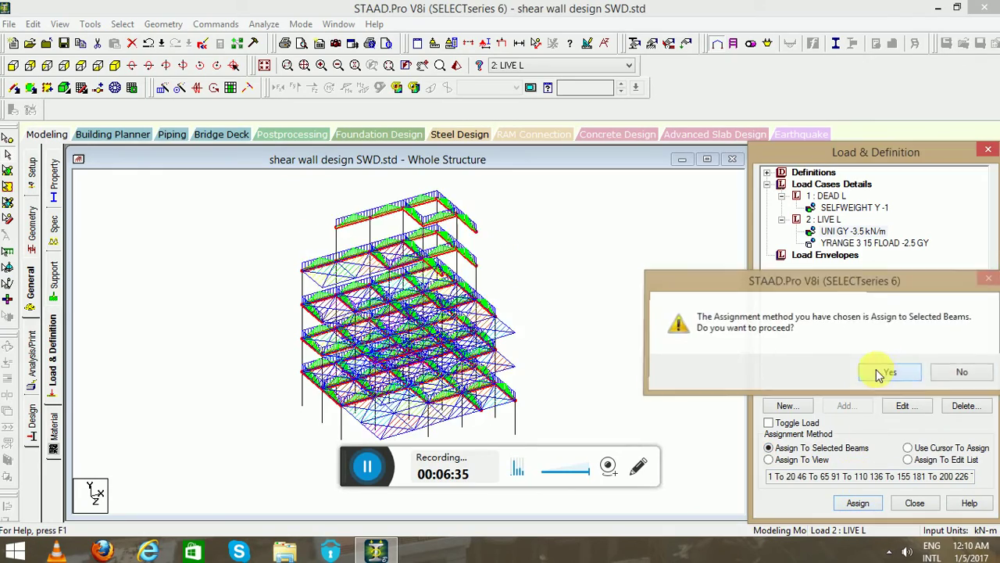
left_click(886, 373)
left_click(833, 244)
left_click(735, 261)
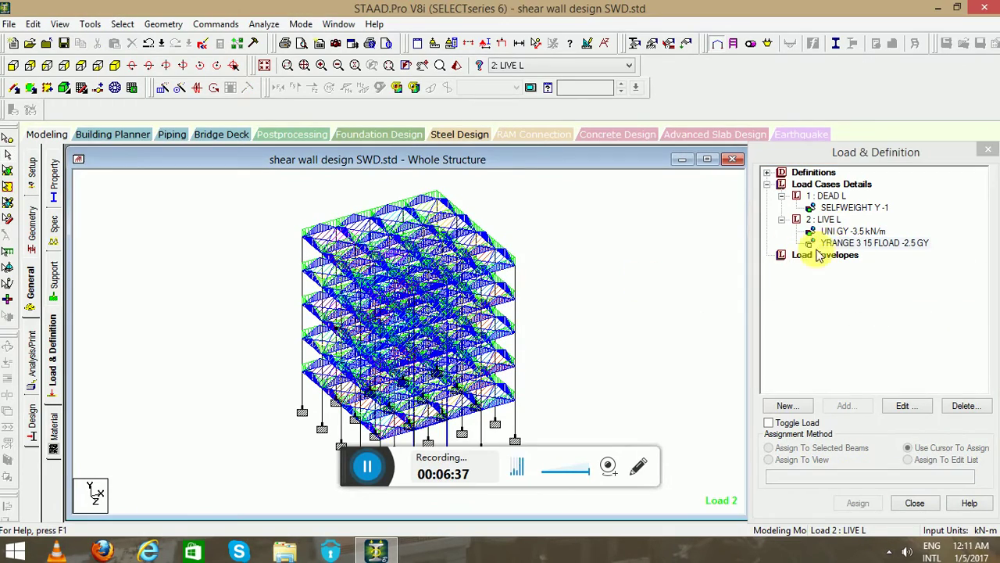
Generate the Indian Code Genral_Structures combinations as load cases 3 to 6 and review their factors
left_click(831, 187)
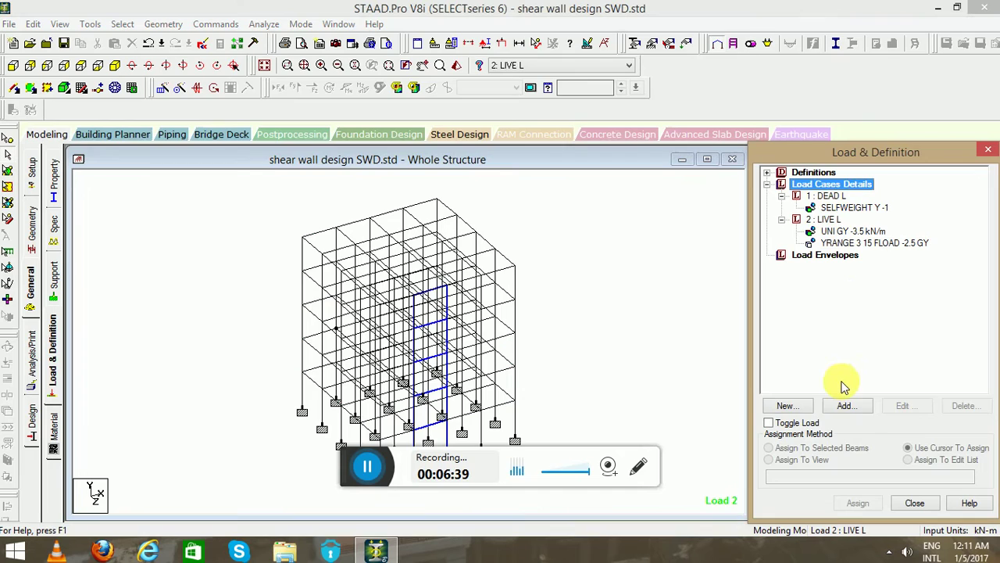
left_click(846, 405)
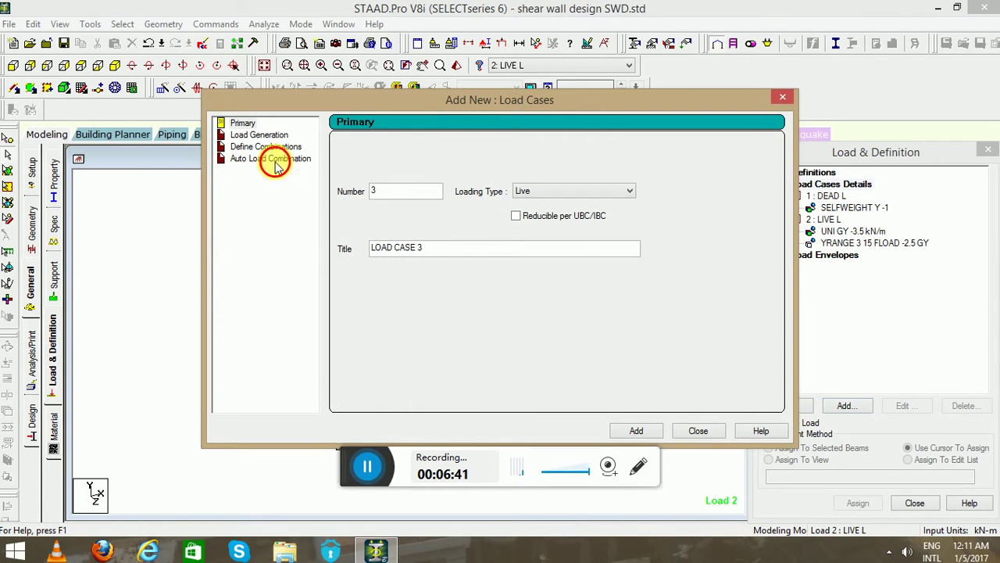
left_click(275, 160)
left_click(484, 150)
left_click(513, 219)
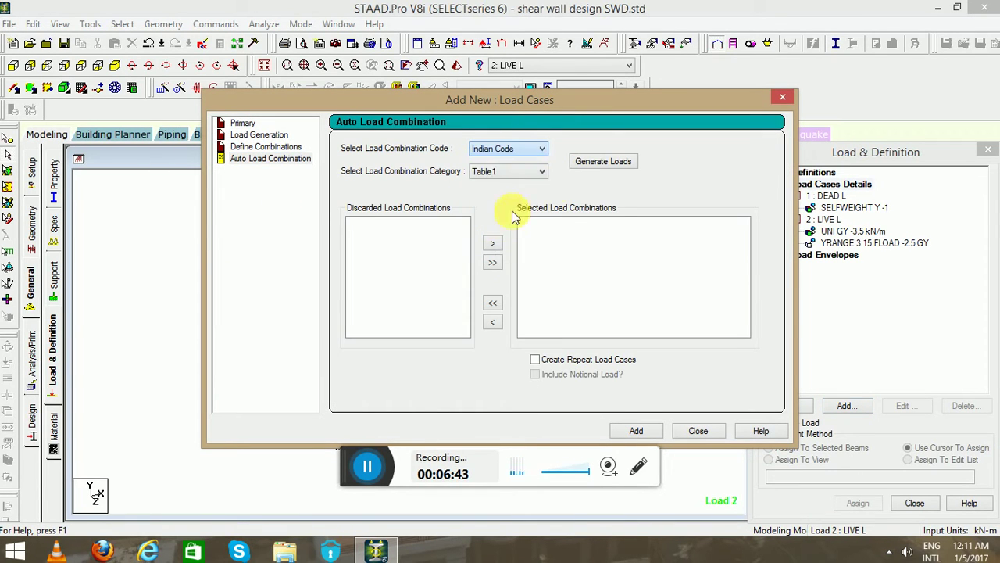
left_click(603, 162)
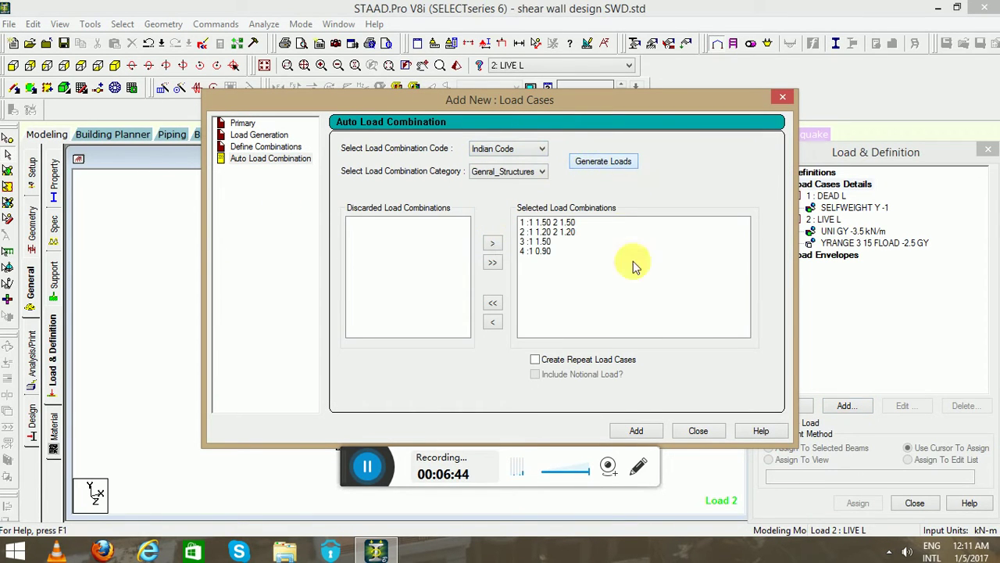
left_click(646, 436)
left_click(698, 430)
left_click(844, 359)
left_click(859, 325)
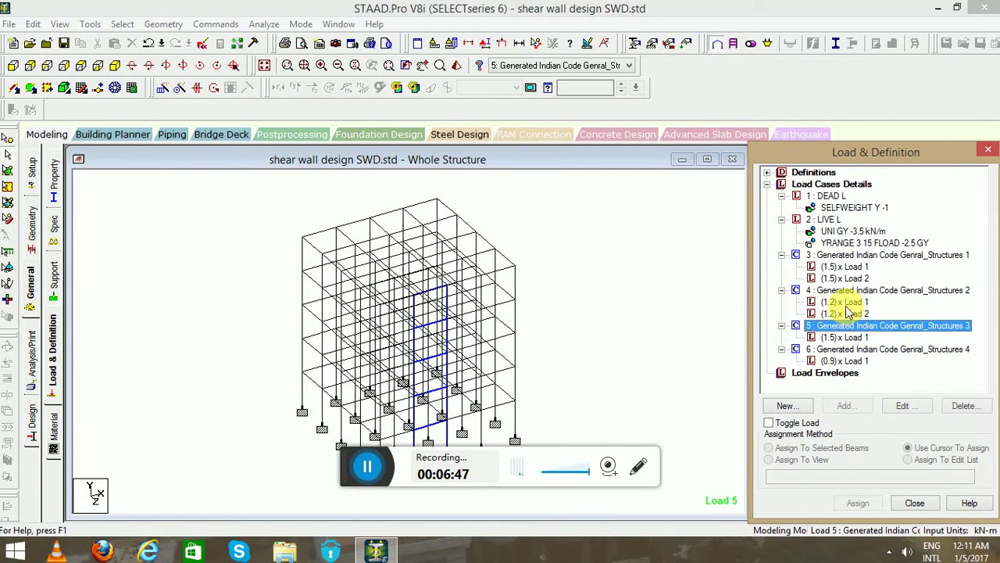
left_click(845, 303)
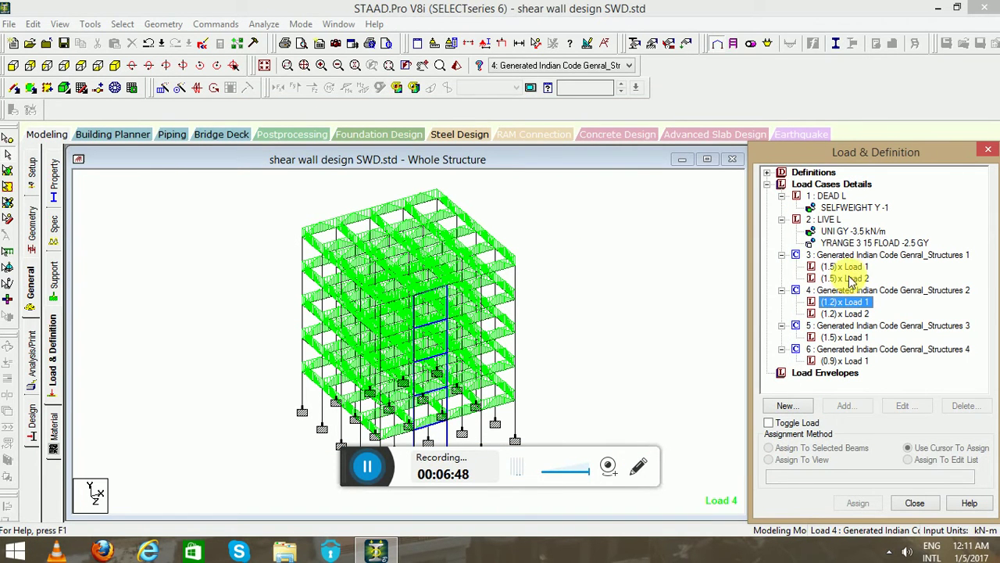
Add a PERFORM ANALYSIS PRINT ALL command
left_click(33, 356)
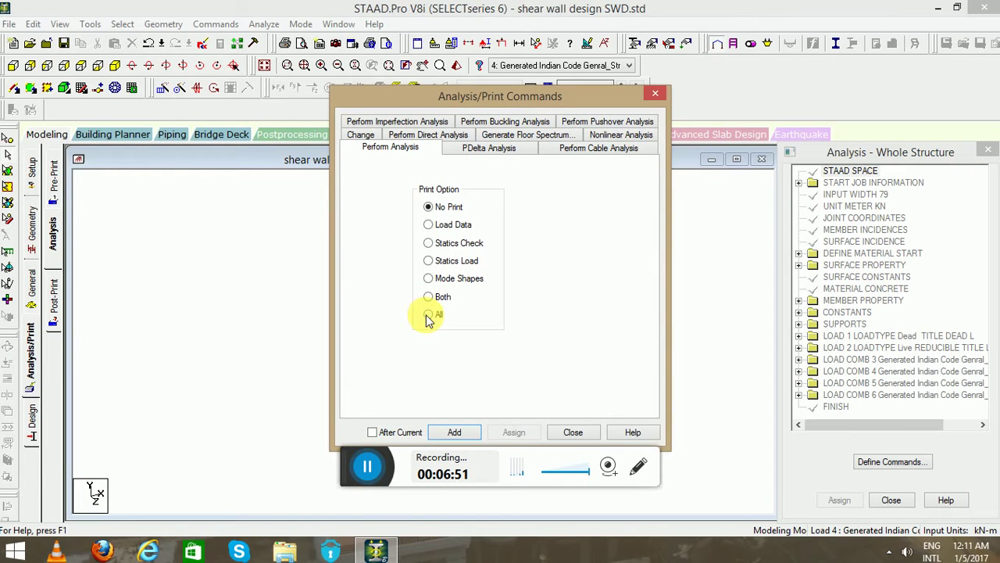
left_click(429, 315)
left_click(456, 433)
left_click(574, 432)
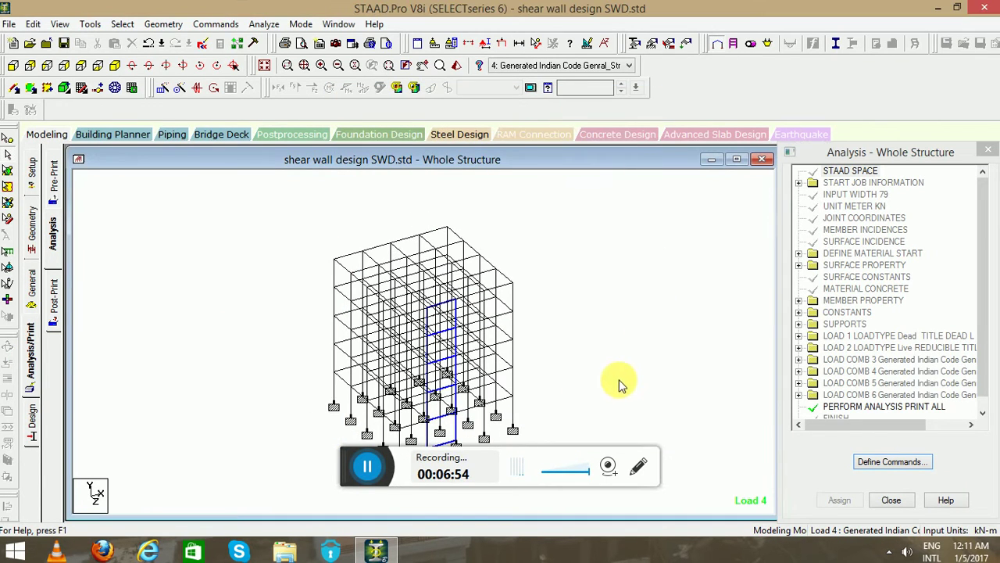
Run the analysis, saving the model when prompted
left_click(264, 23)
left_click(297, 41)
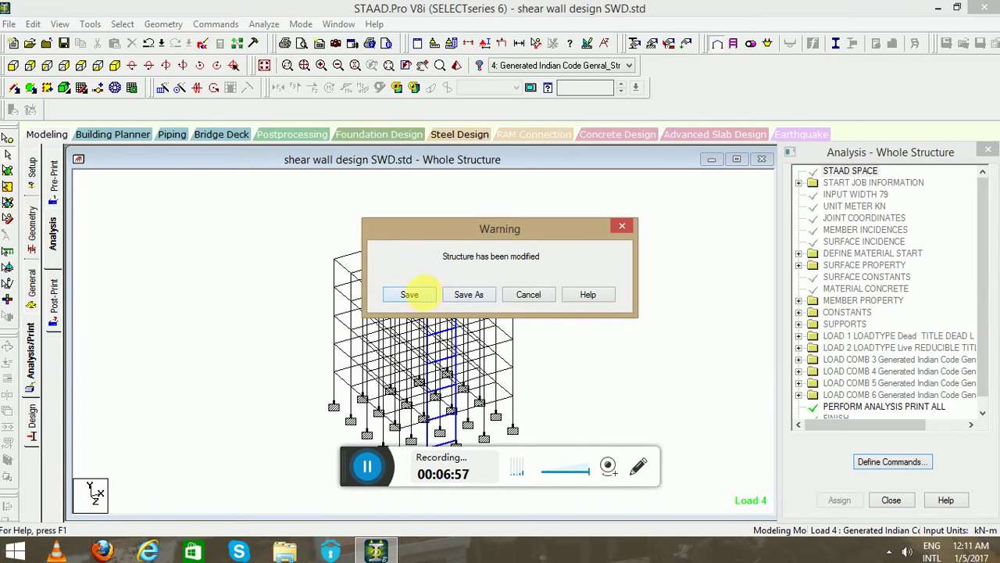
left_click(409, 295)
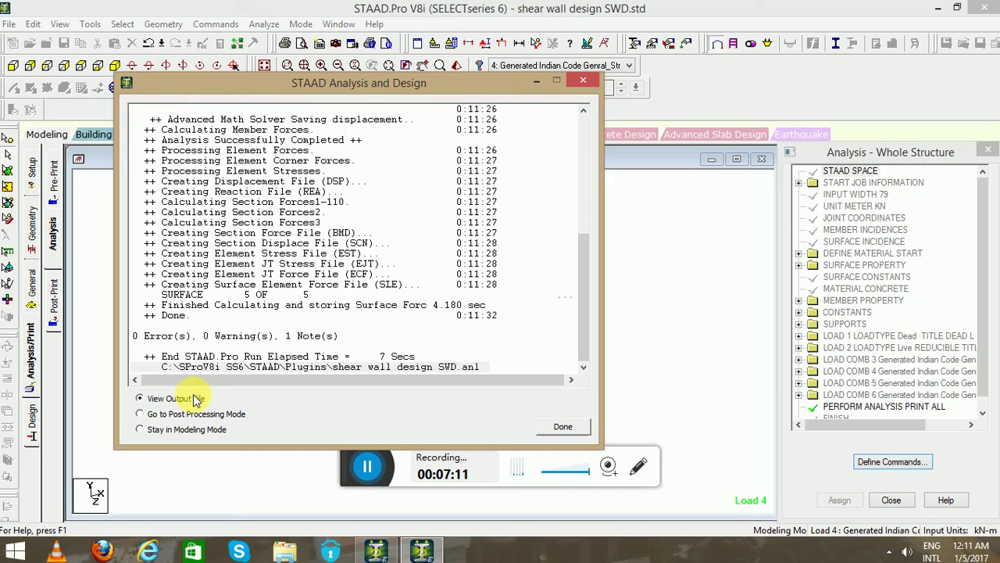
Open the output report and compare total applied and reaction loads for loadings 1 and 2
left_click(579, 86)
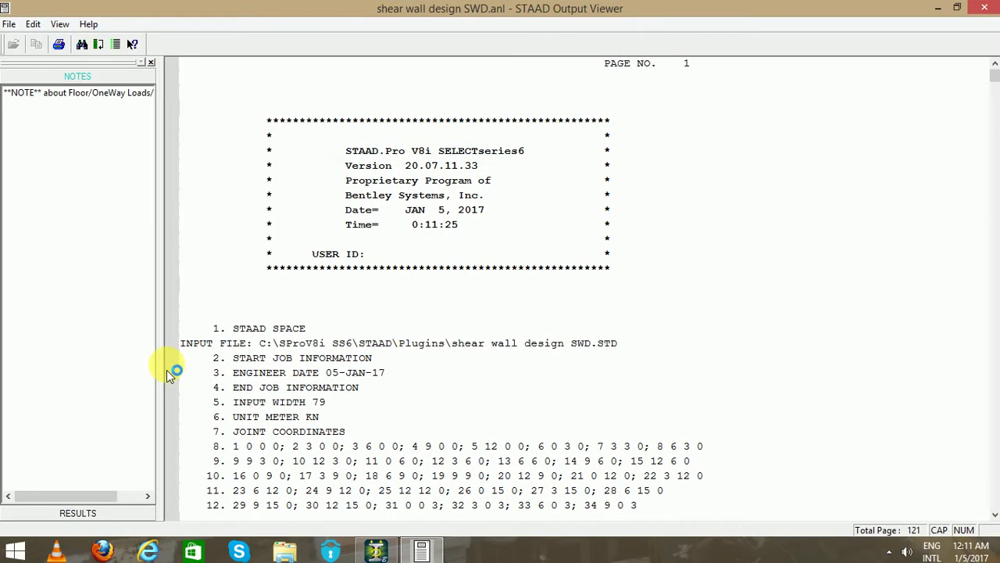
left_click(78, 513)
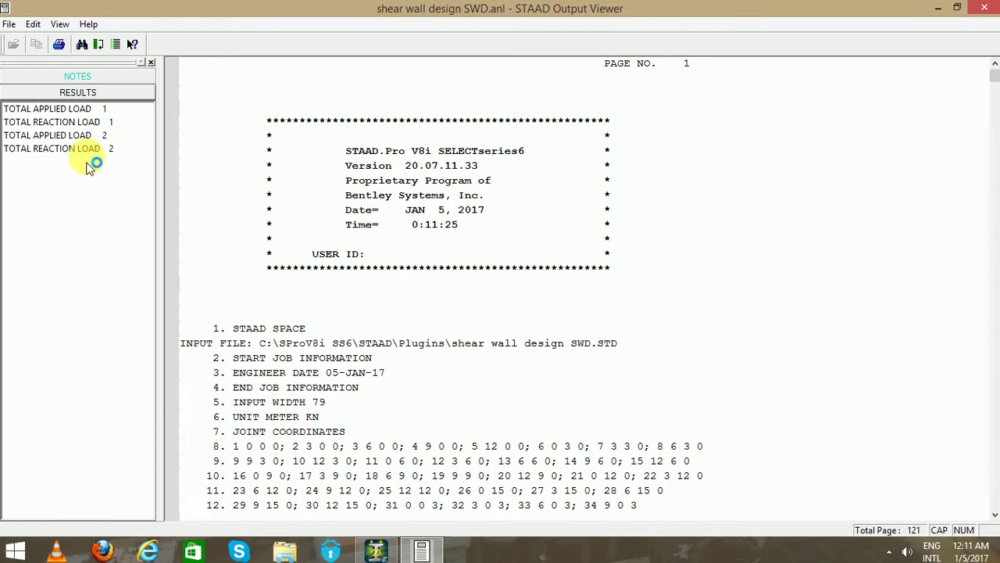
left_click(74, 109)
left_click(388, 373)
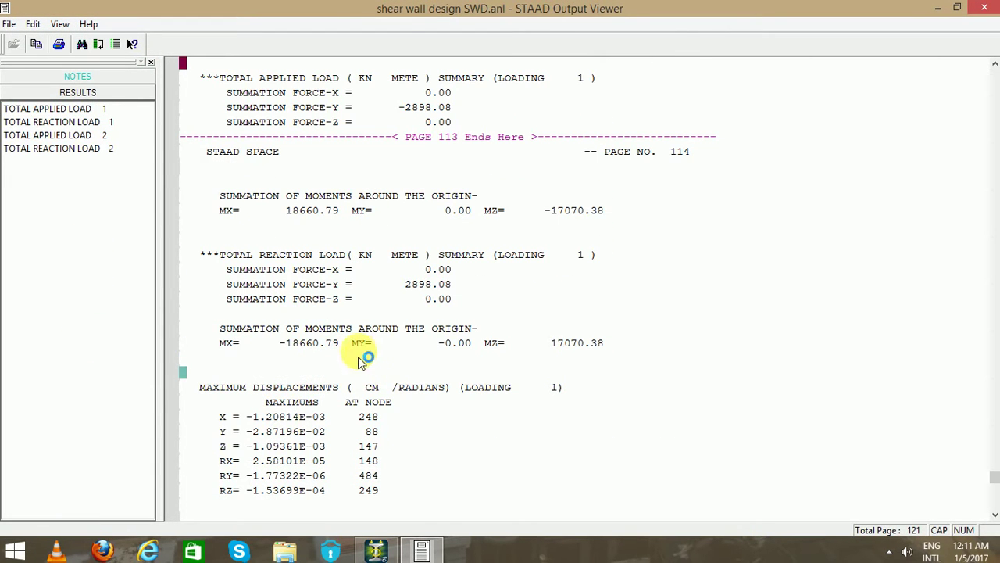
left_click(87, 122)
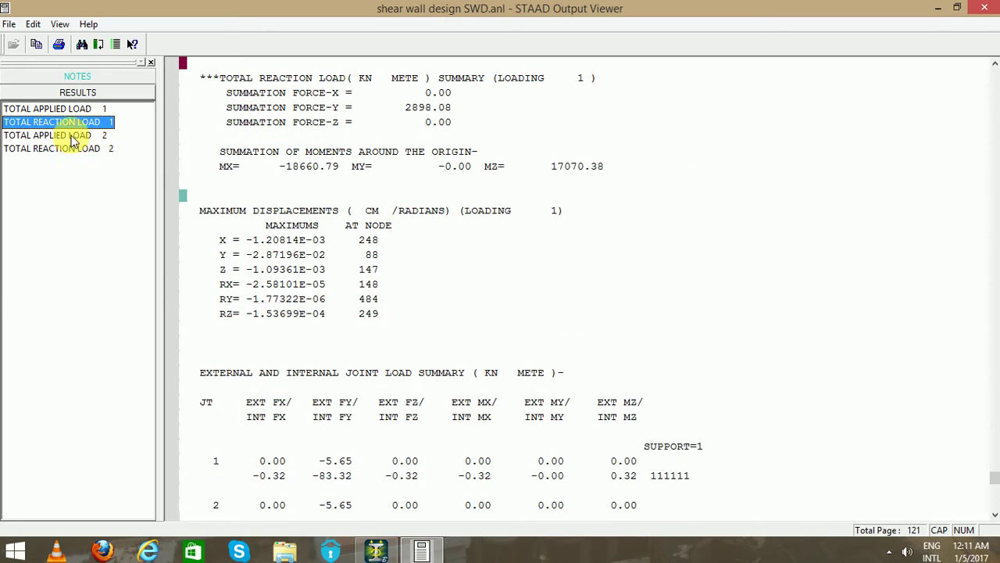
left_click(71, 135)
left_click(70, 149)
Scroll back up through the report and close the STAAD Output Viewer
scroll(681, 311, "up", 13)
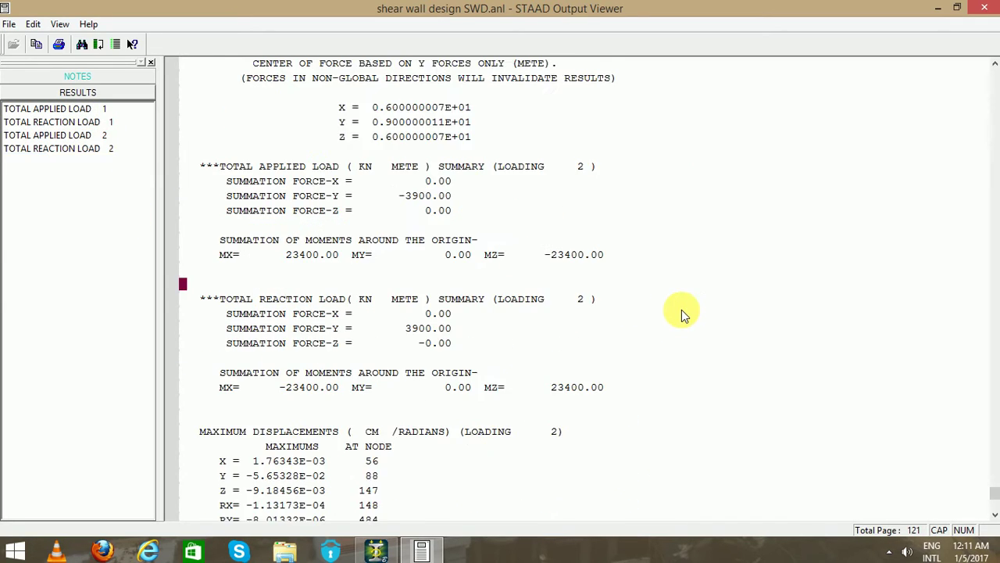
scroll(681, 310, "up", 20)
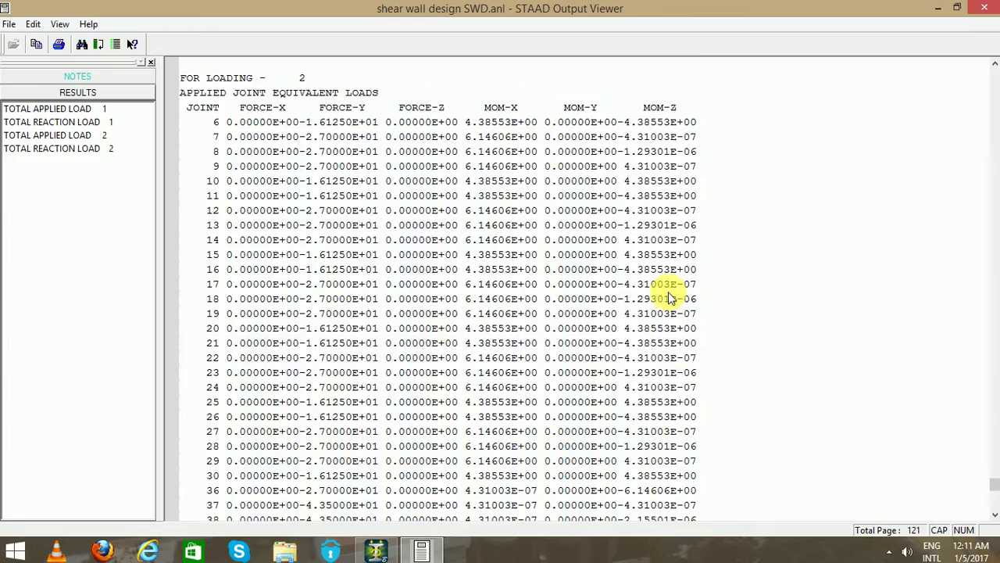
scroll(665, 282, "up", 20)
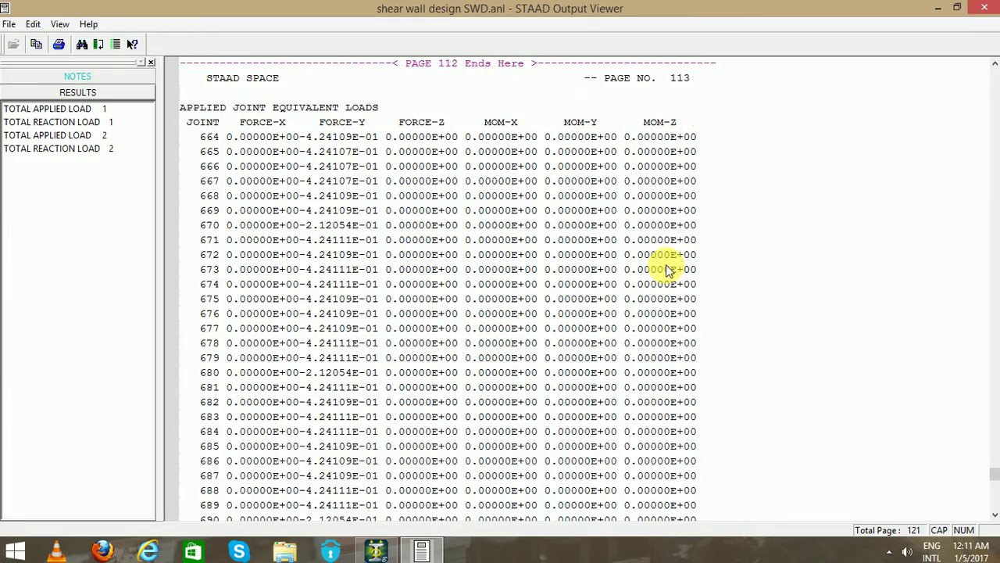
scroll(665, 250, "up", 6)
left_click(986, 10)
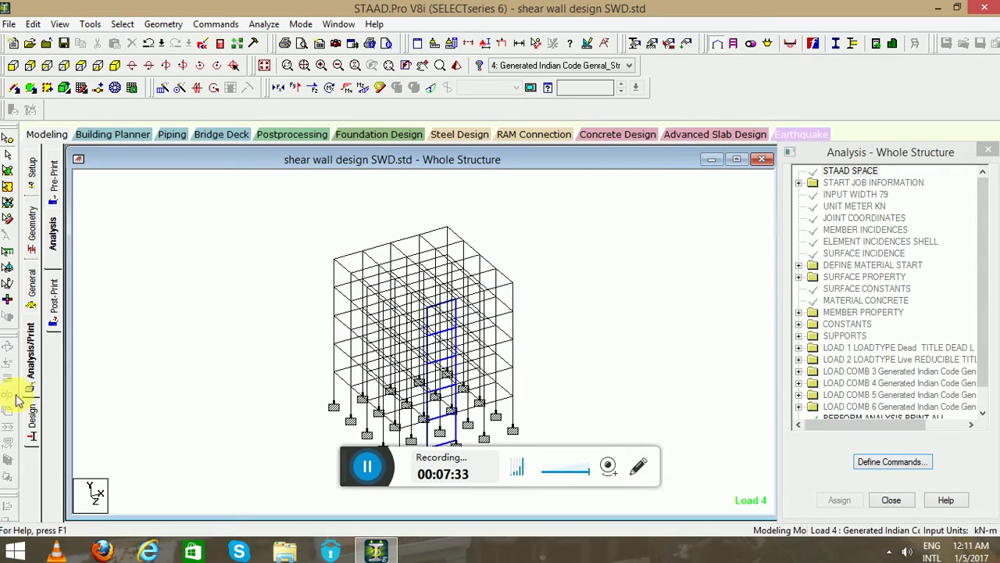
Set the concrete design code to IS456
left_click(28, 424)
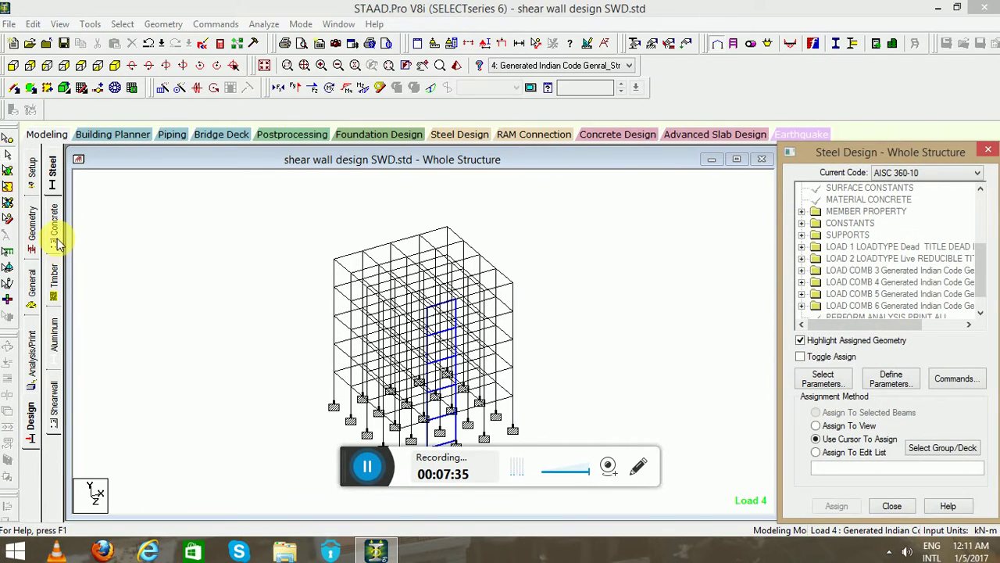
left_click(55, 235)
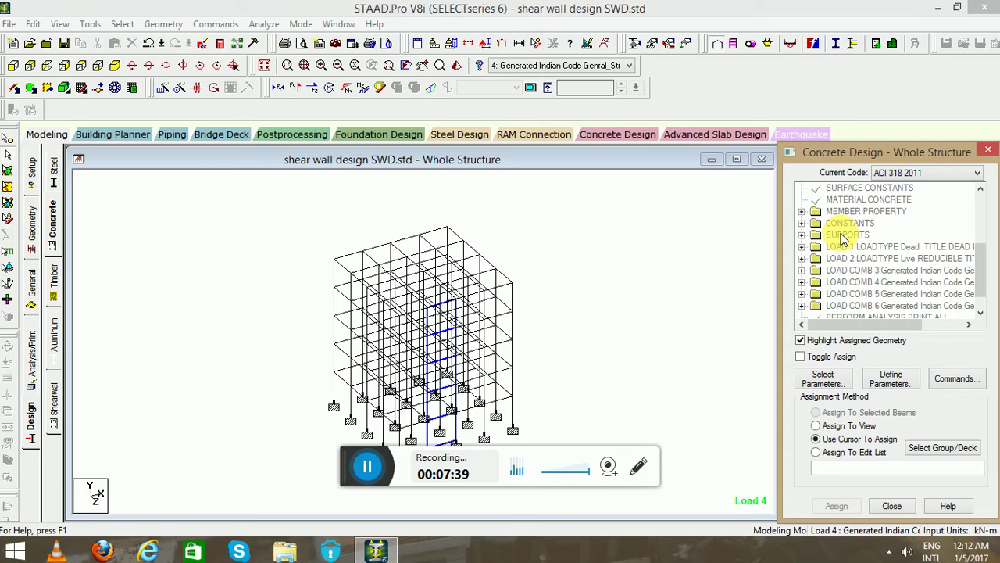
left_click(904, 174)
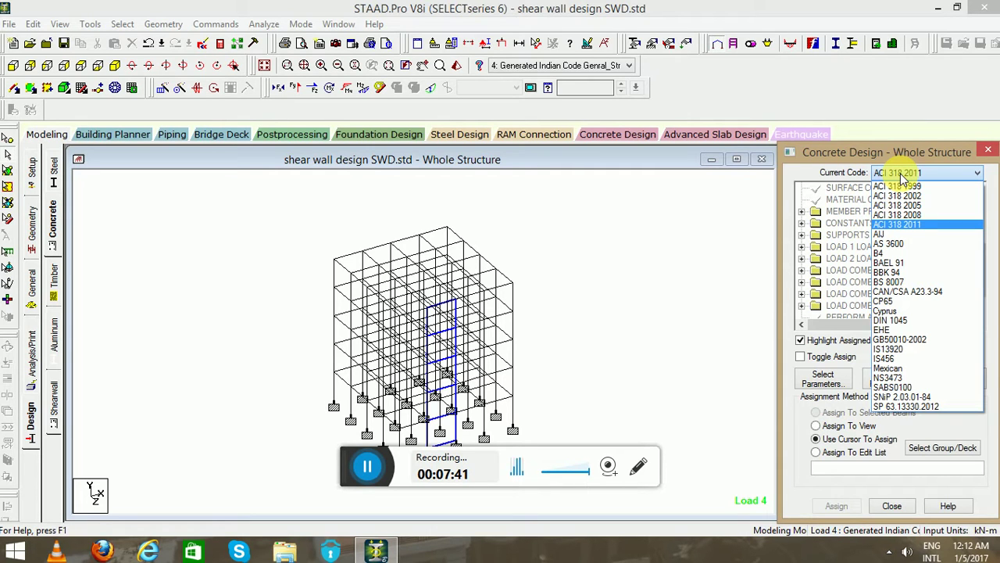
left_click(885, 359)
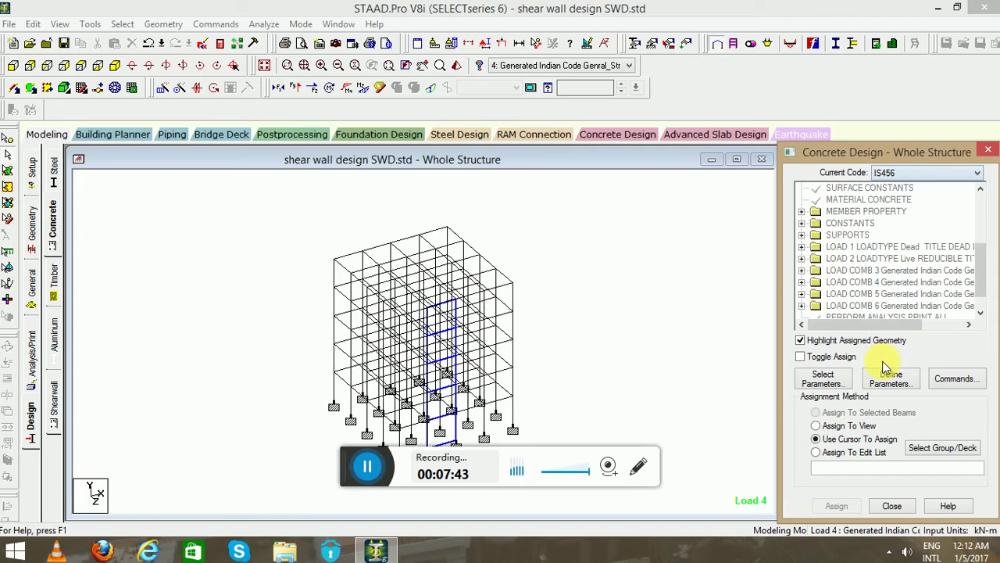
Define concrete design parameters FC 40000 and FYMAIN 500000
left_click(841, 375)
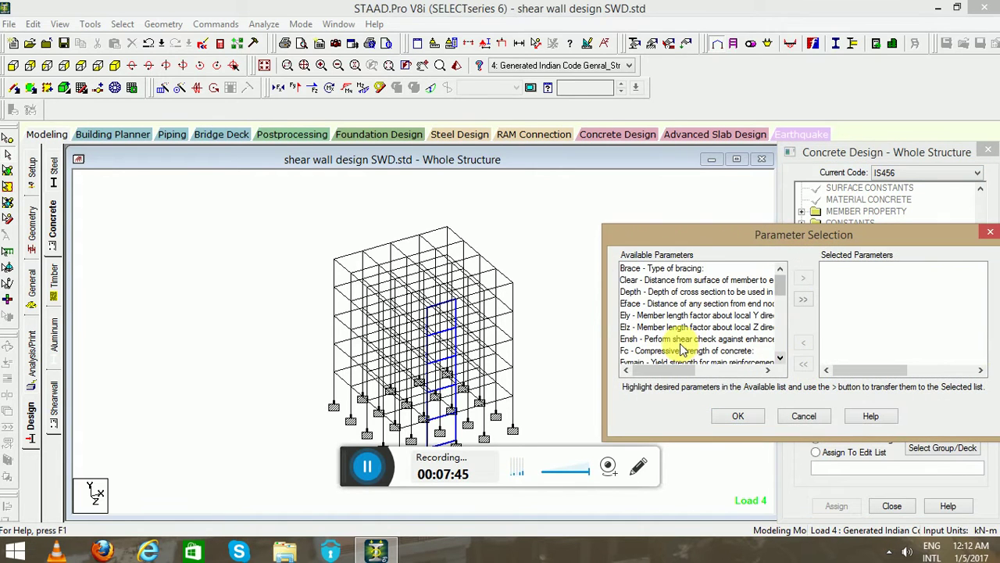
double_click(638, 354)
double_click(638, 354)
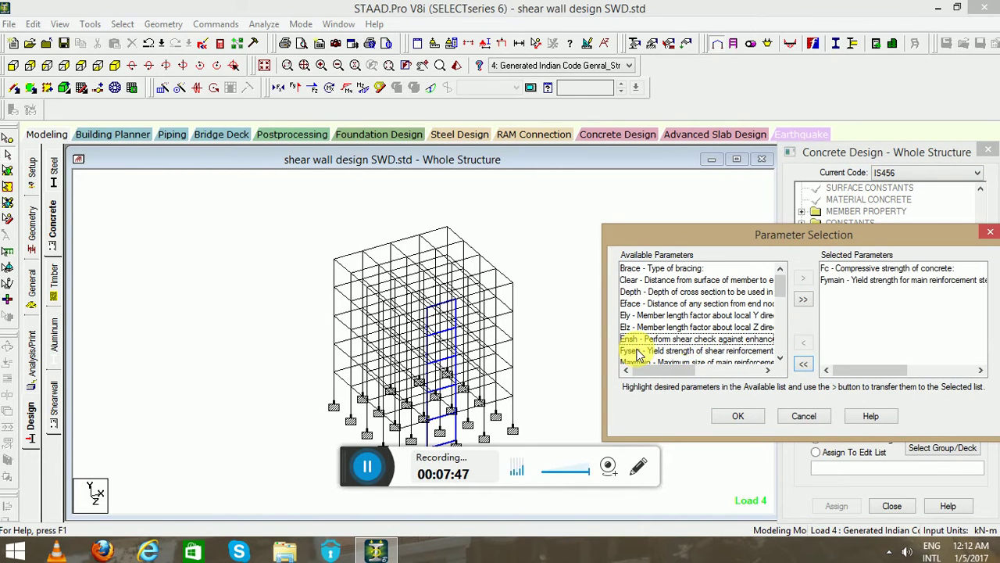
left_click_drag(781, 289, 782, 348)
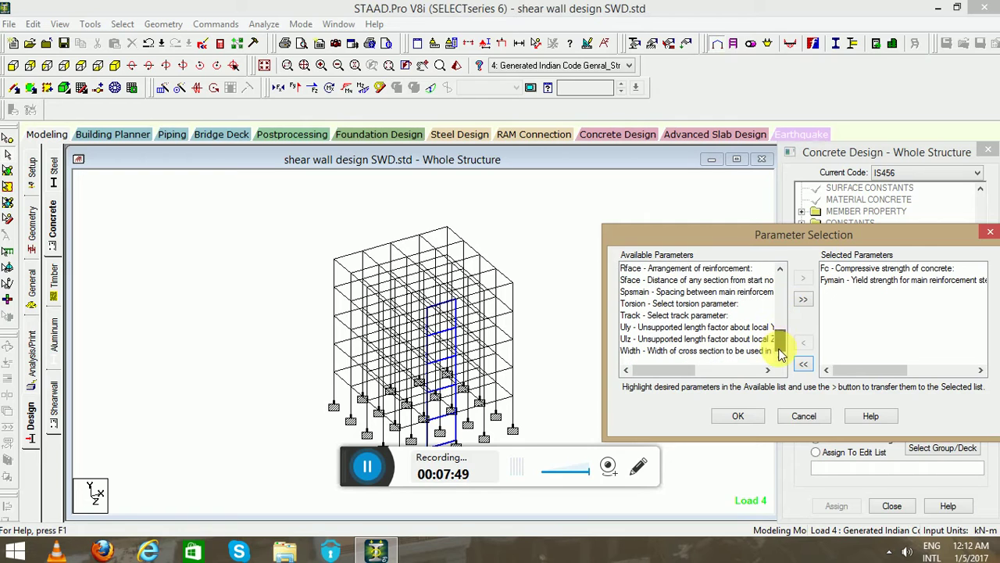
left_click(744, 415)
left_click(887, 381)
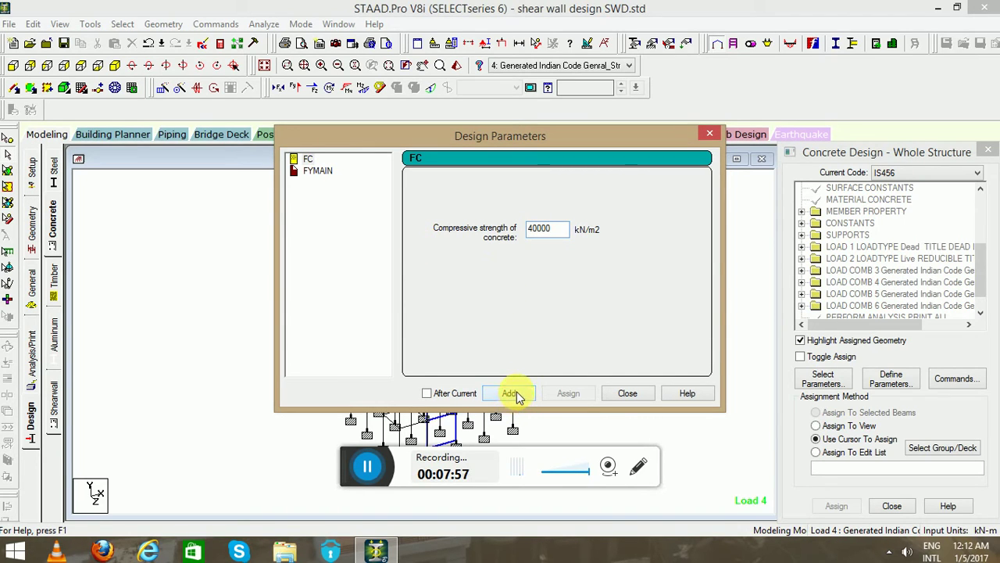
left_click(319, 171)
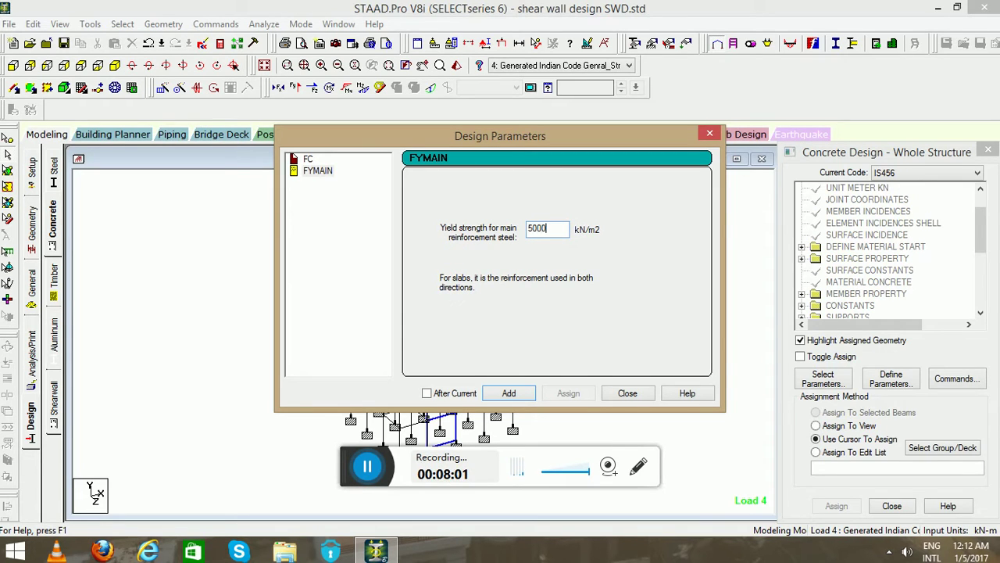
left_click(627, 393)
scroll(977, 274, "down", 5)
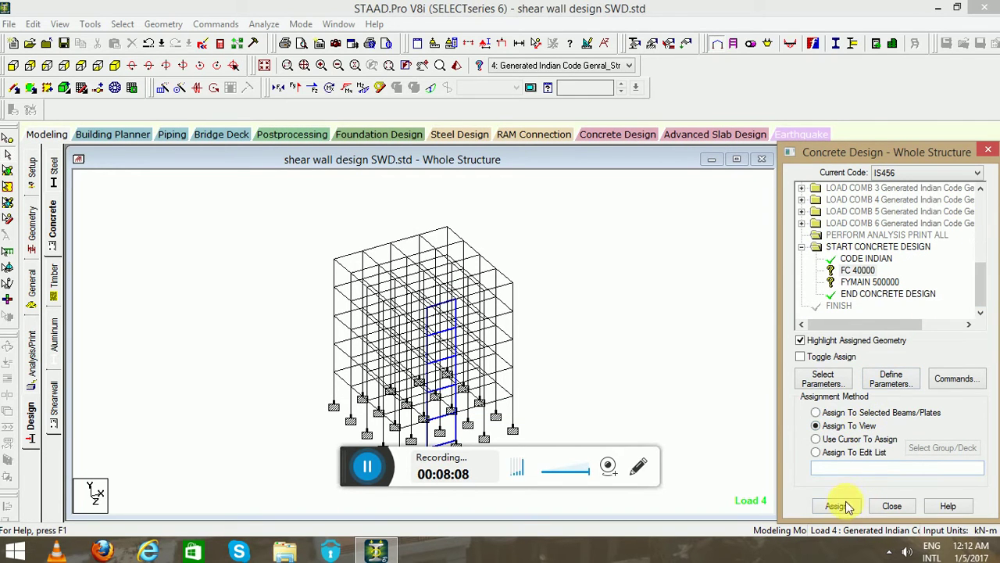
Assign FC 40000 and FYMAIN 500000 to the whole structure in view
left_click(846, 507)
left_click(887, 371)
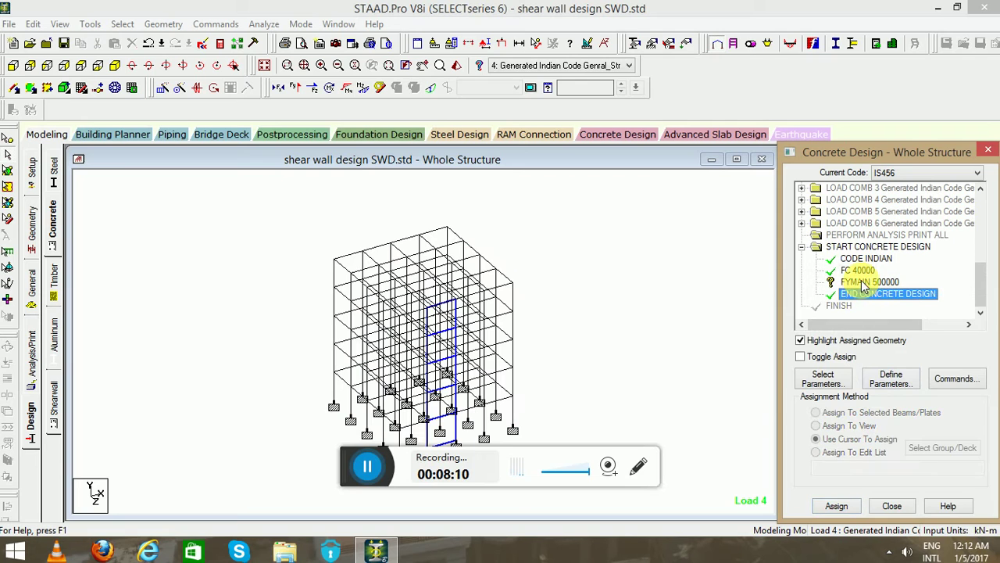
left_click(863, 282)
left_click(836, 506)
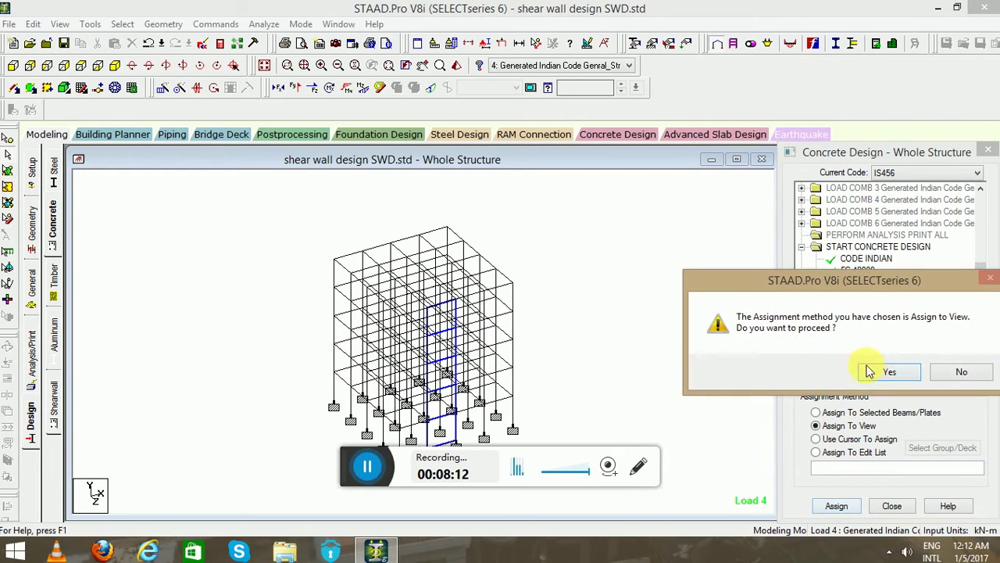
left_click(886, 371)
Add DESIGN BEAM, DESIGN COLUMN and TAKE OFF commands to the IS456 design block
left_click(941, 381)
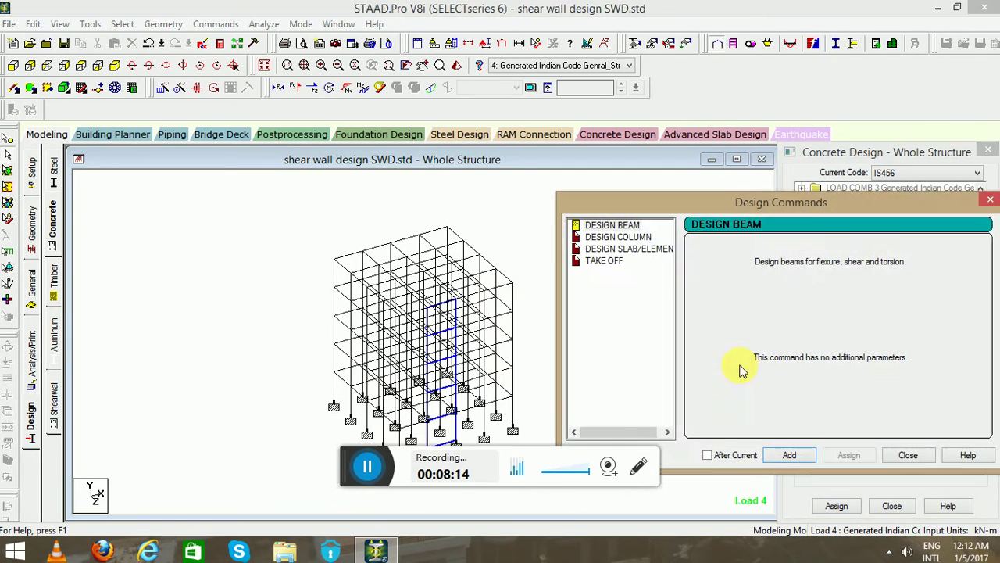
left_click(612, 225)
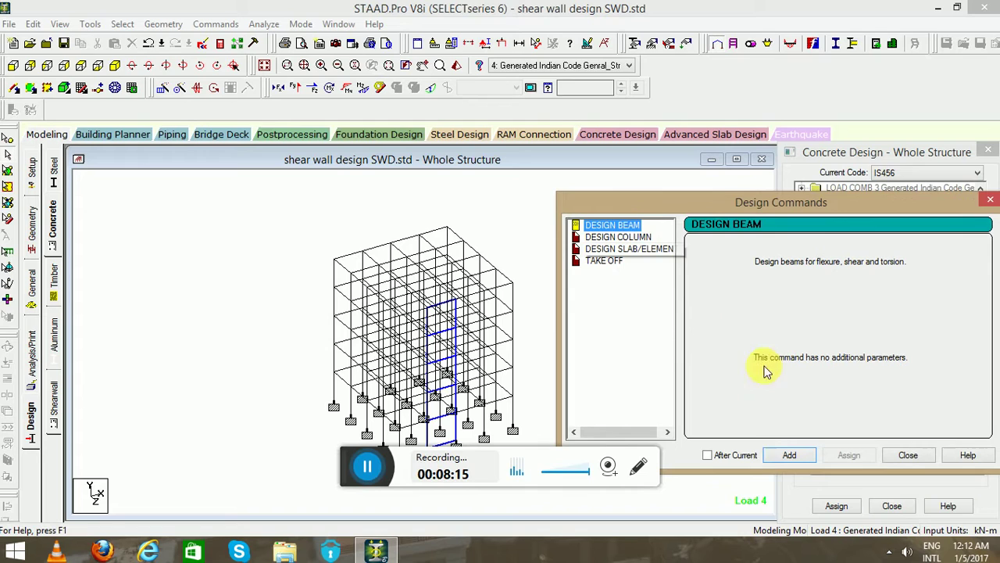
left_click(790, 456)
left_click(618, 237)
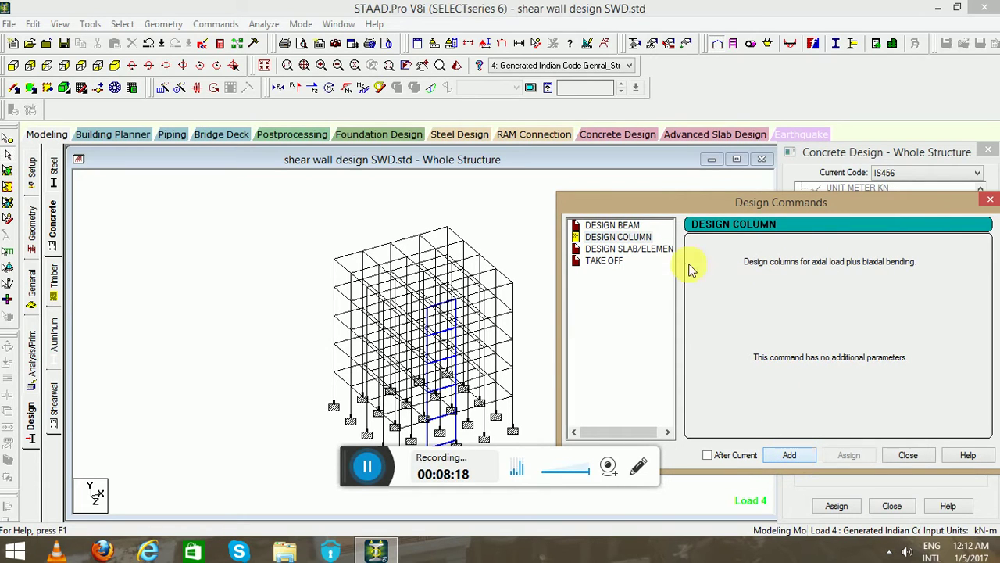
left_click(604, 260)
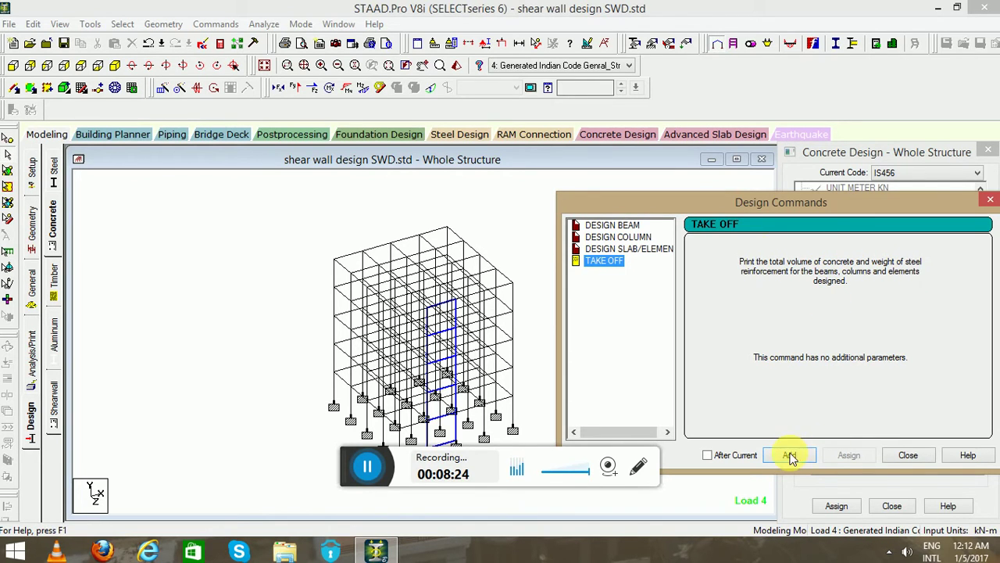
left_click(907, 455)
Assign DESIGN BEAM to all beams parallel to X and Z
left_click_drag(976, 237, 979, 285)
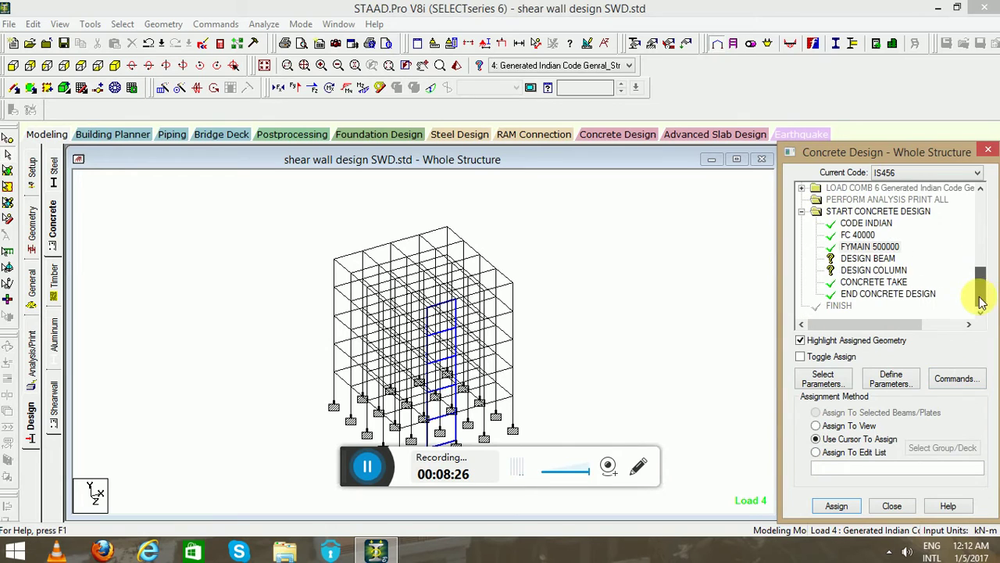
left_click(868, 258)
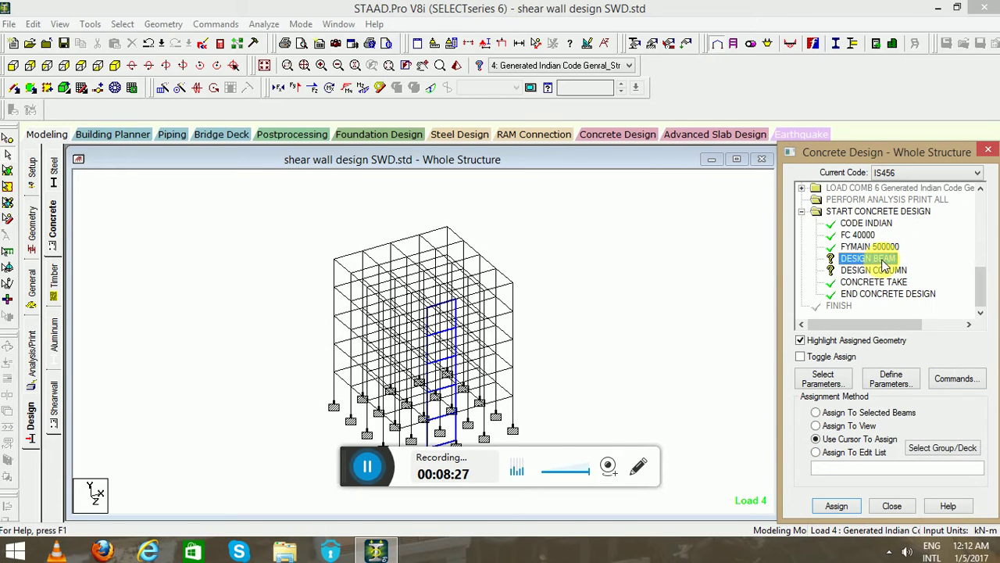
left_click(123, 24)
mouse_move(235, 286)
left_click(301, 287)
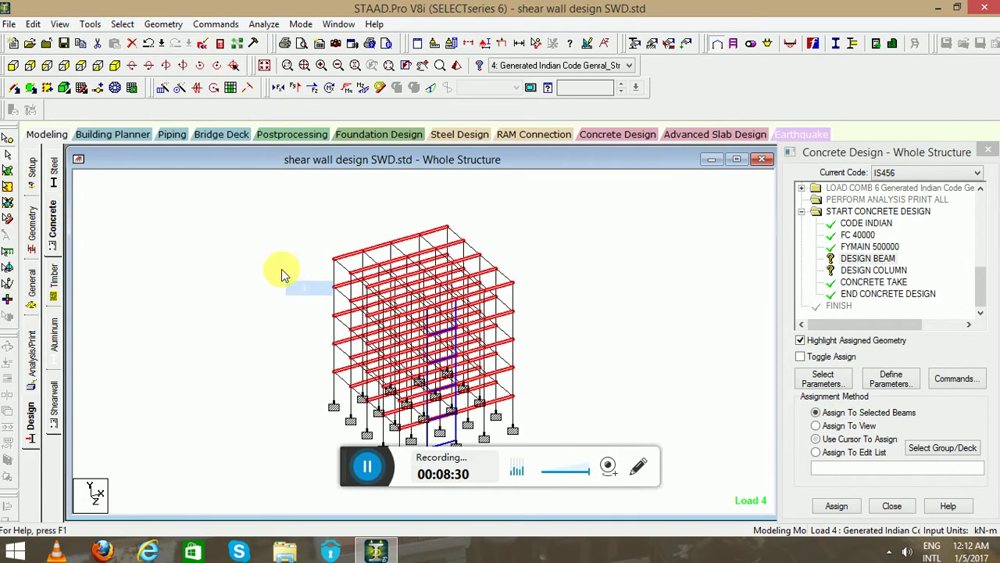
left_click(123, 23)
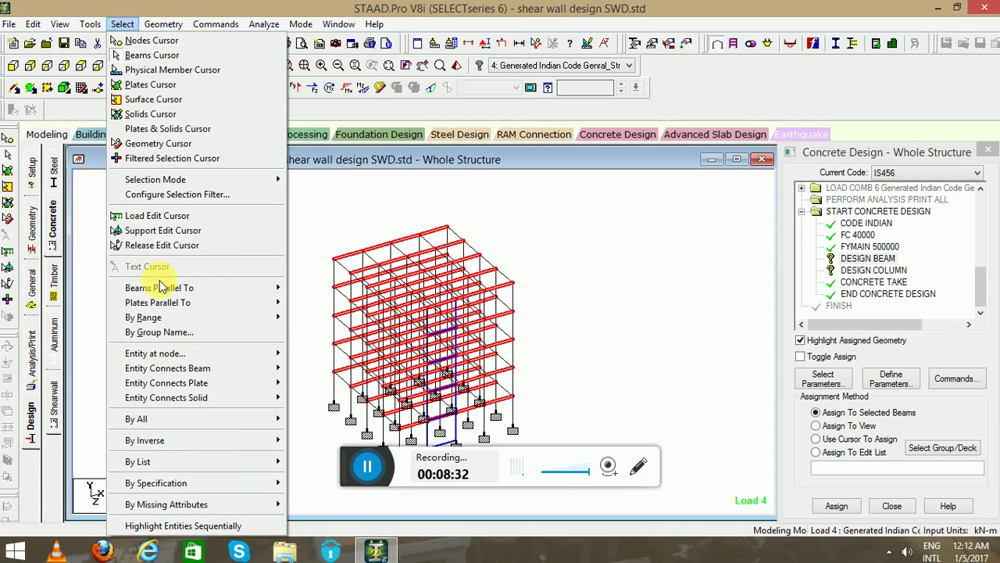
mouse_move(258, 287)
left_click(304, 318)
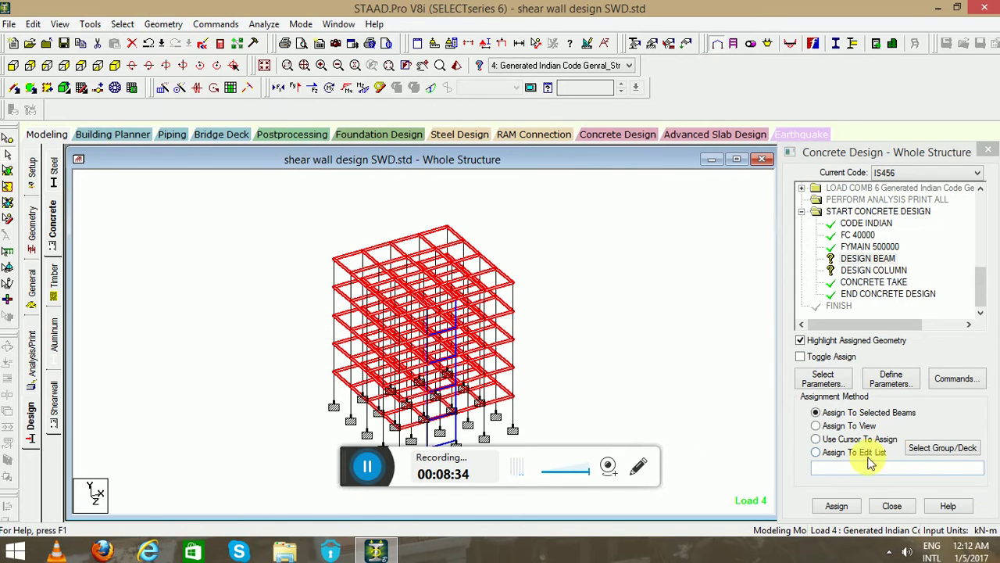
left_click(836, 505)
left_click(888, 373)
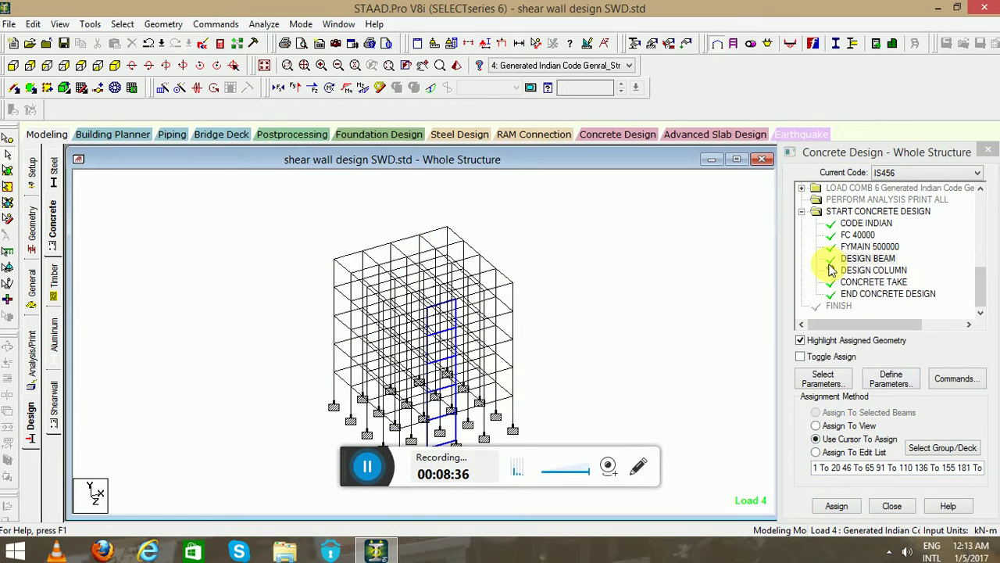
Assign DESIGN COLUMN to all vertical members parallel to Y
left_click(834, 270)
left_click(122, 24)
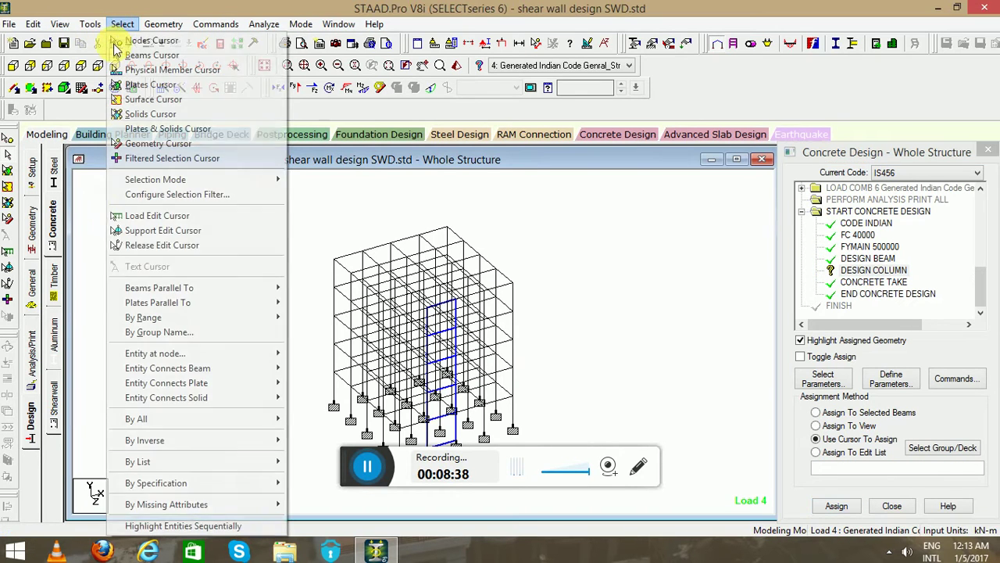
mouse_move(146, 287)
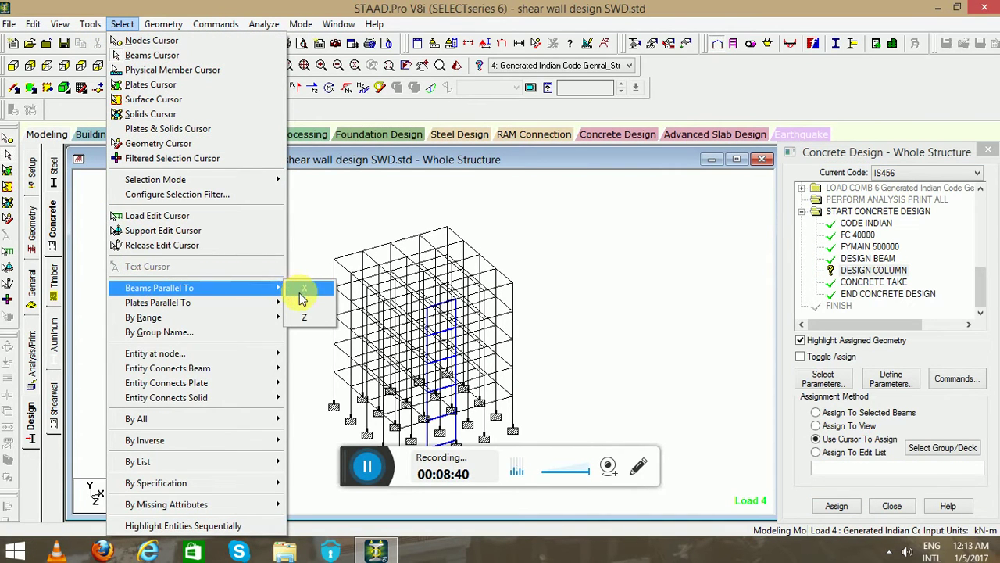
left_click(304, 303)
left_click(827, 509)
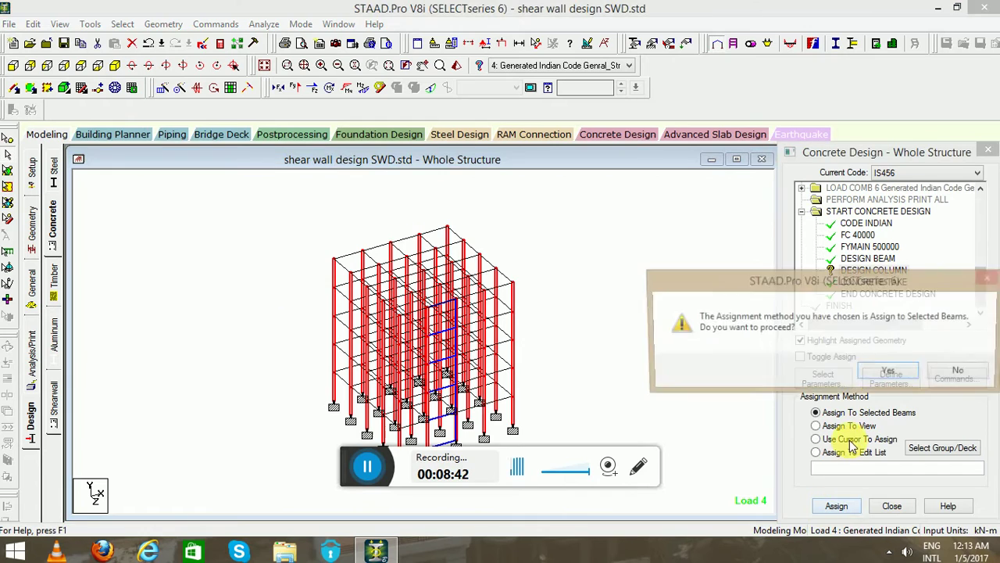
left_click(889, 372)
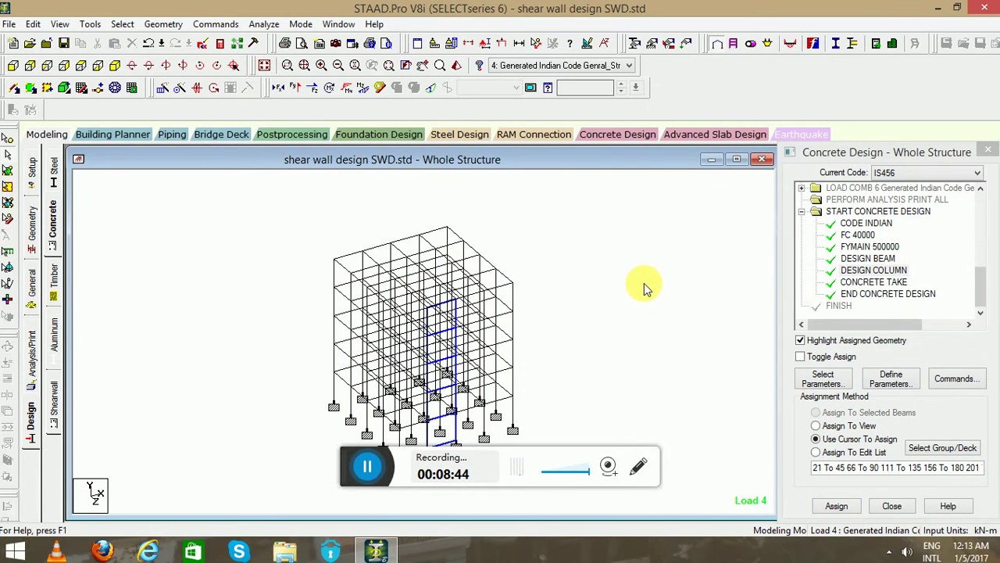
Run the analysis and design, proceeding past the model modification warning
left_click(264, 24)
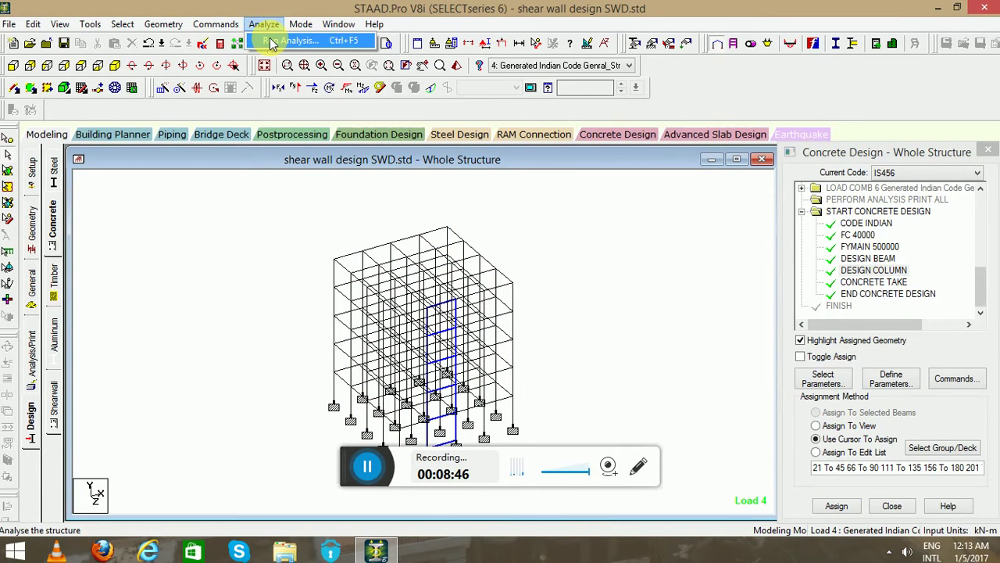
left_click(272, 42)
left_click(417, 313)
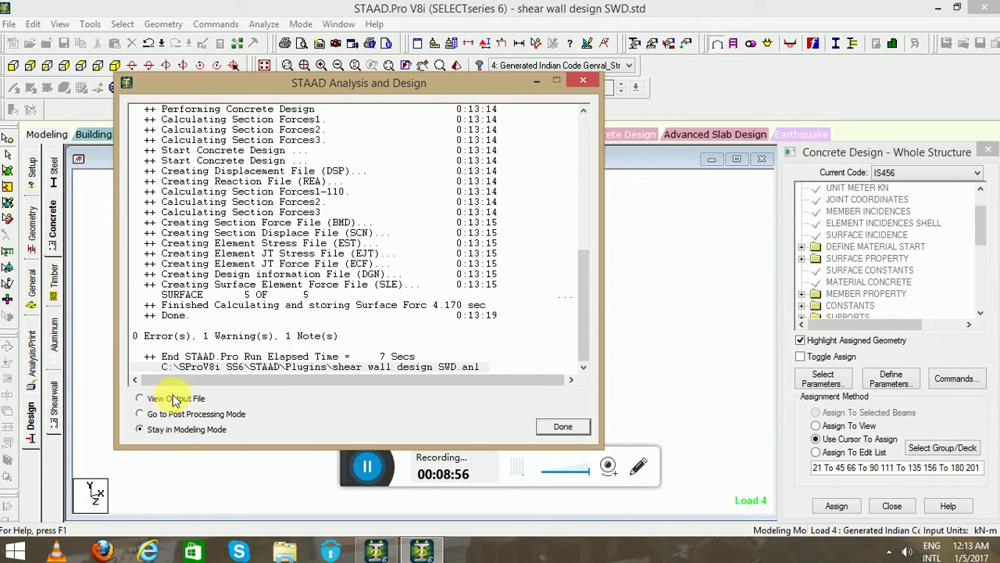
Open SWD.anl in the Output Viewer and read the self-weight warning
left_click(539, 425)
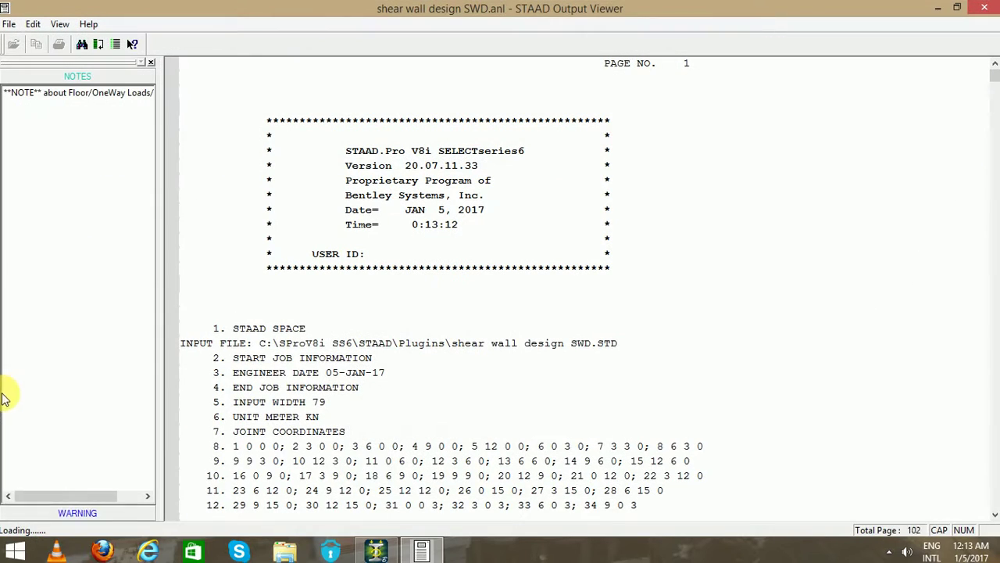
left_click(75, 498)
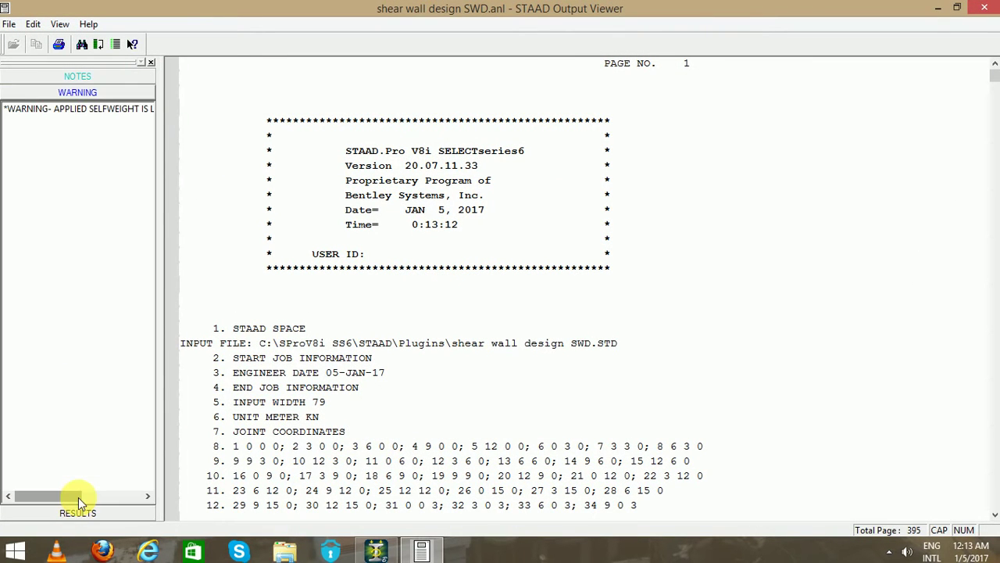
left_click(121, 117)
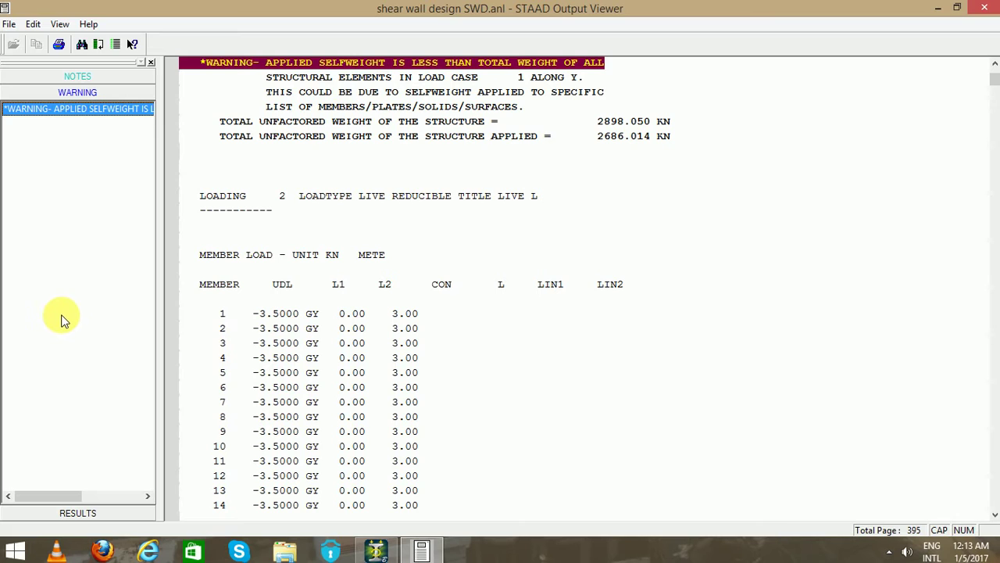
Review the concrete design reinforcement results for the beams, then close the Output Viewer
left_click(81, 517)
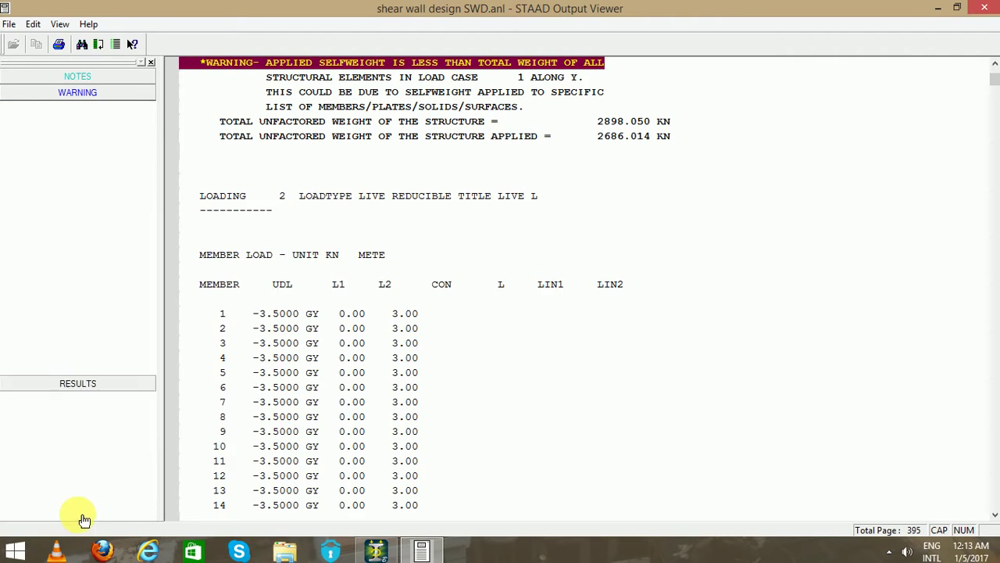
left_click(59, 178)
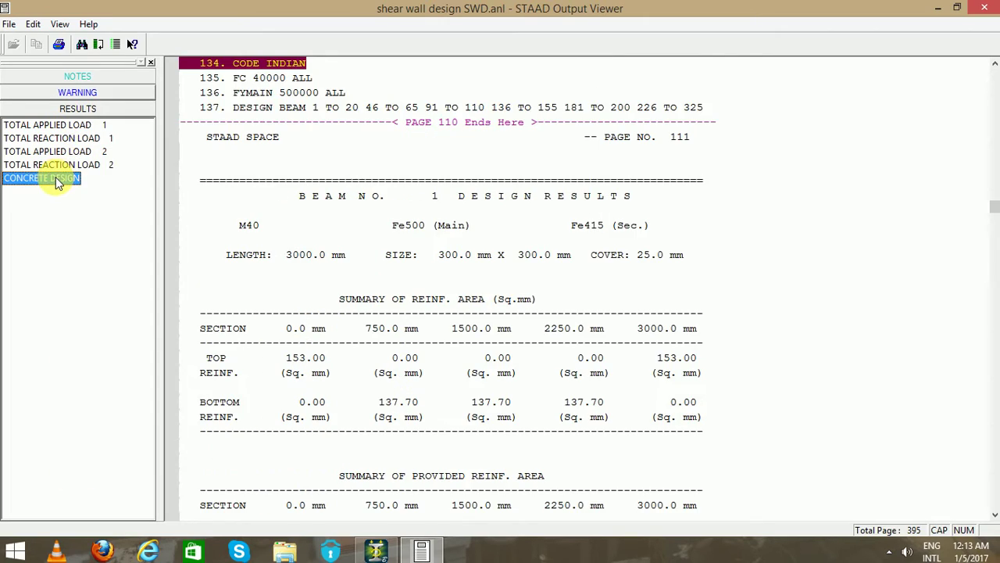
scroll(608, 249, "down", 10)
scroll(609, 250, "up", 15)
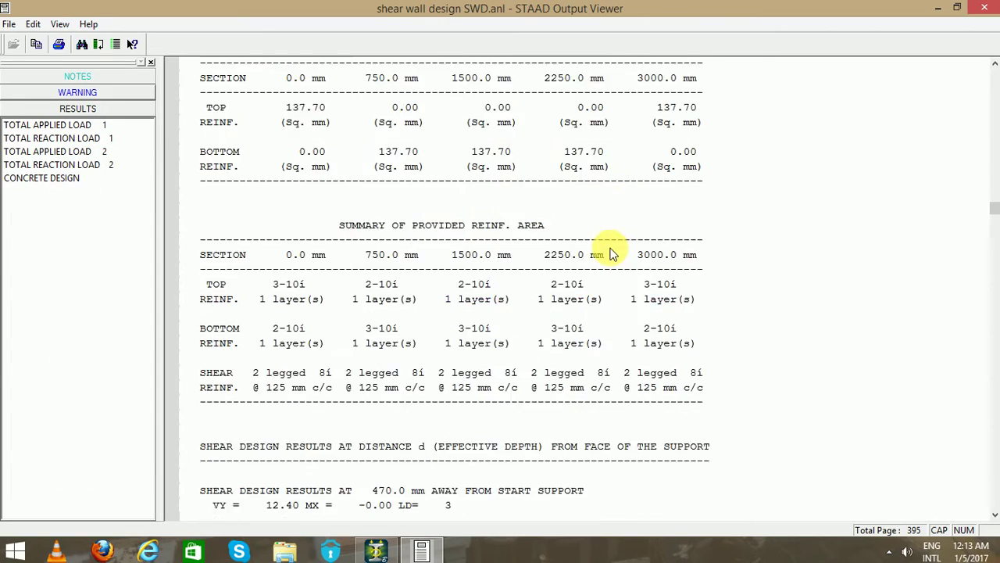
scroll(647, 312, "down", 20)
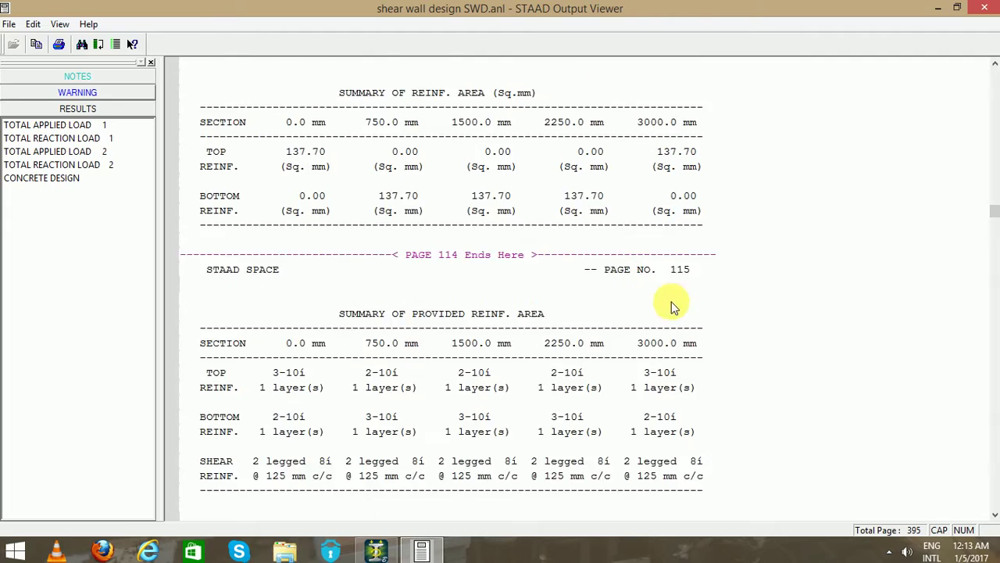
left_click(978, 8)
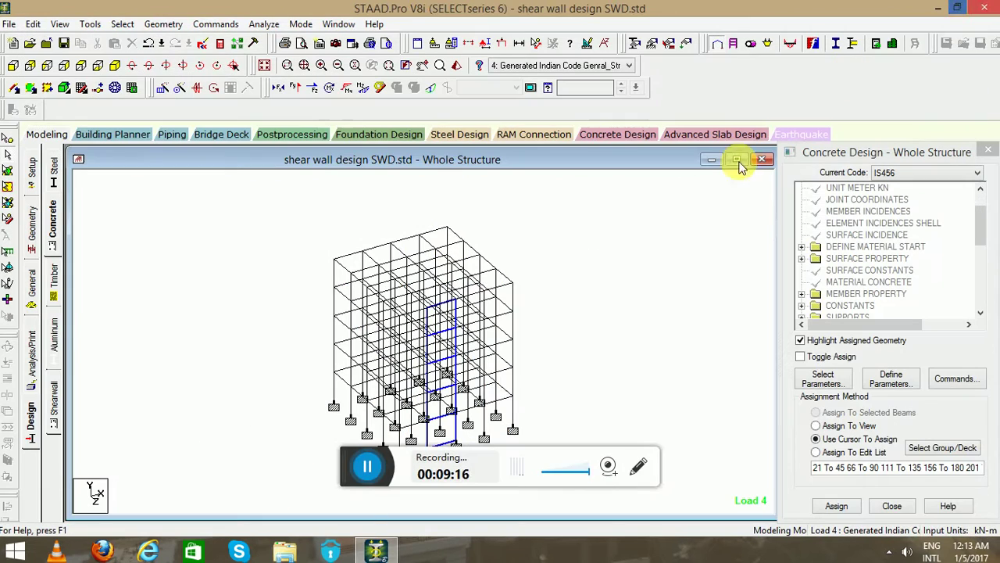
Create a WALL-type shearwall panel on SURFACE 1, accepting deletion of old result files
left_click(55, 406)
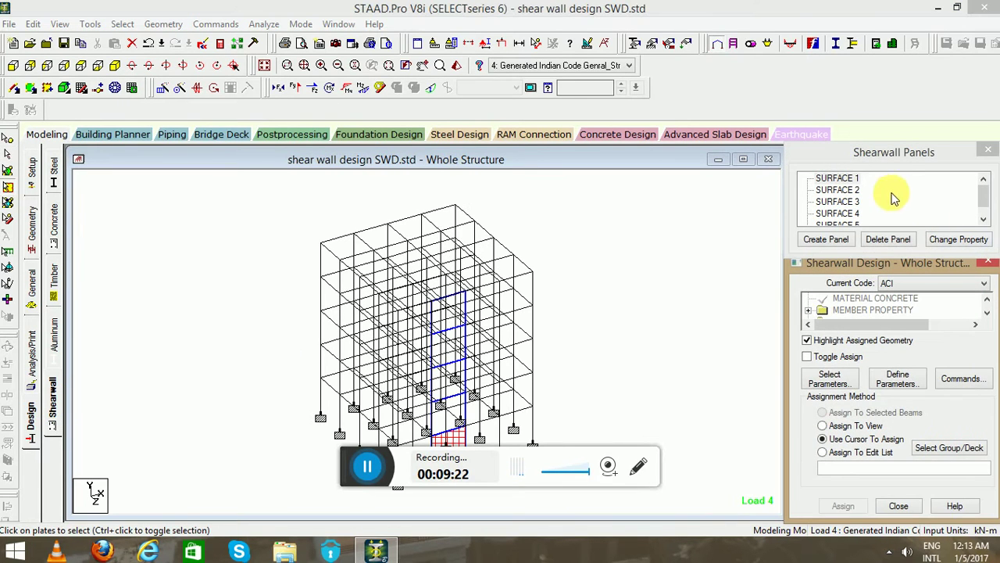
left_click(844, 179)
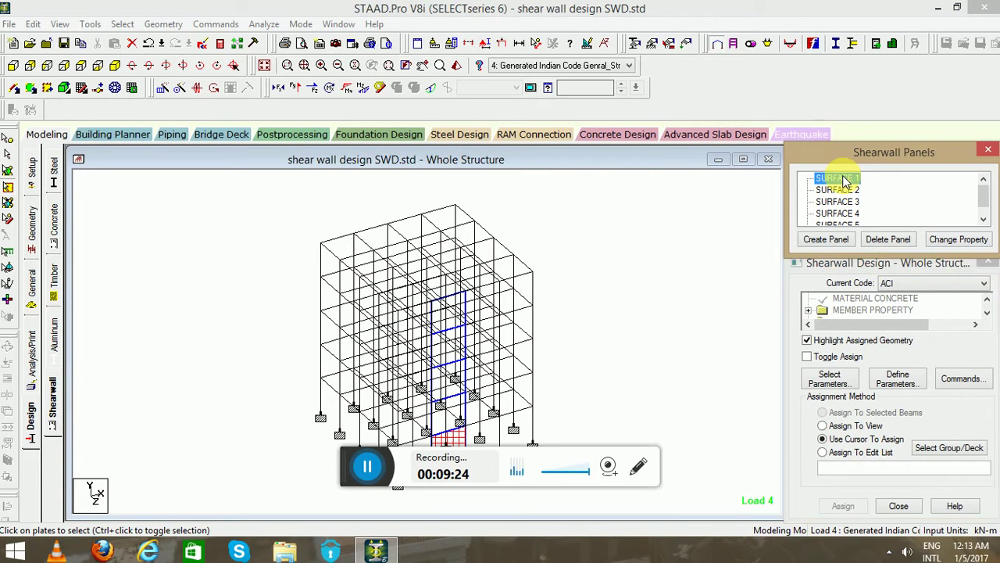
left_click(823, 240)
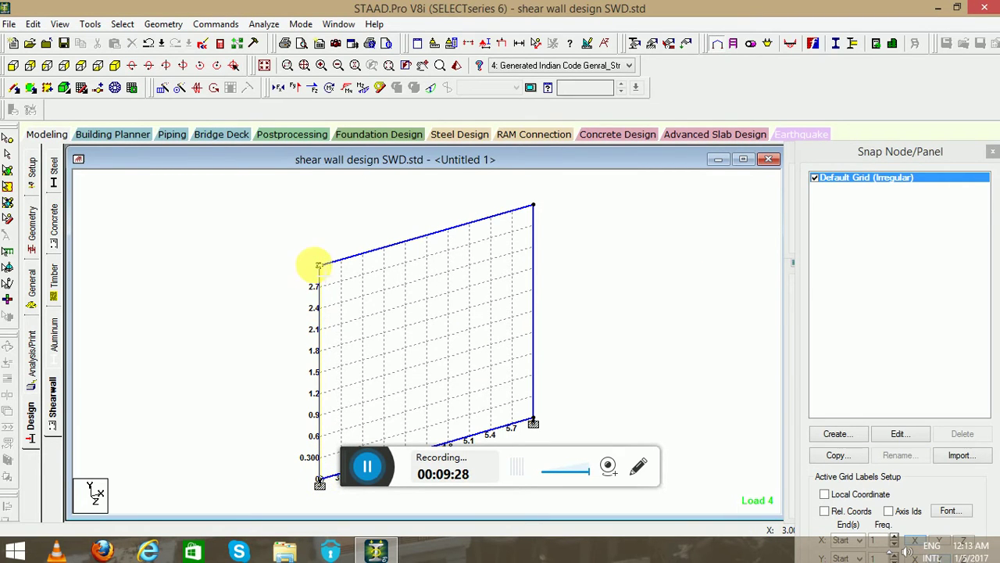
left_click(535, 209)
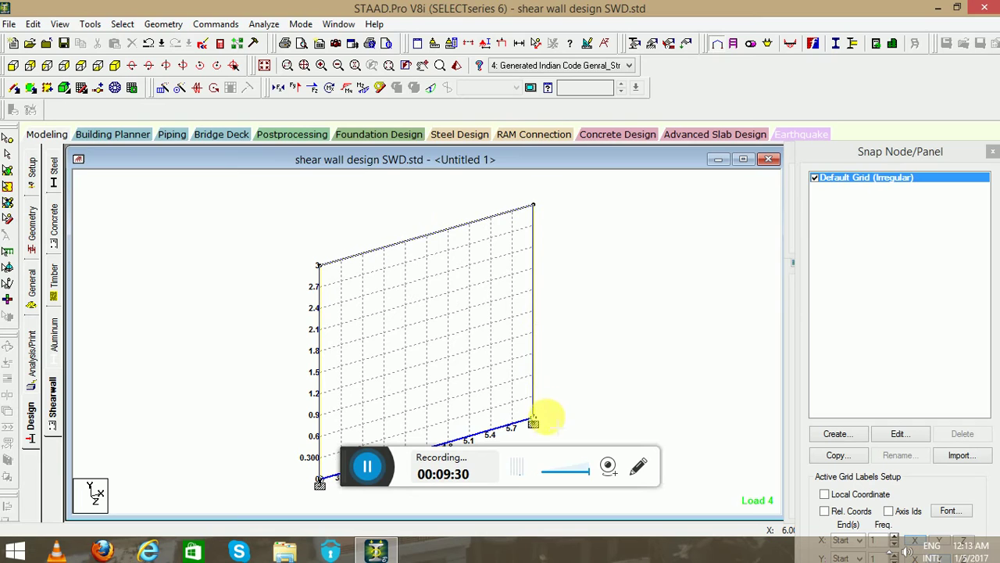
left_click(538, 422)
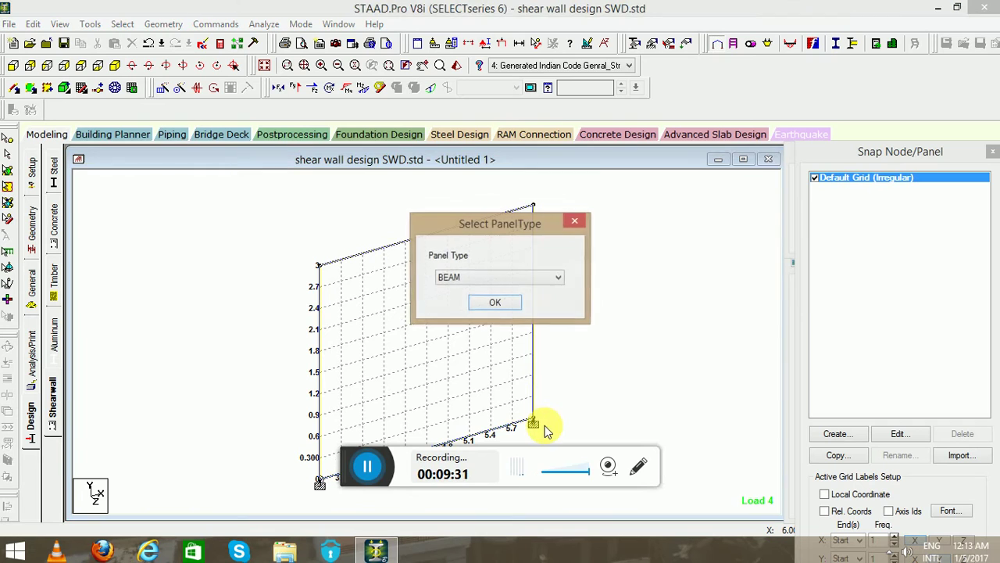
left_click(458, 279)
left_click(451, 296)
left_click(487, 302)
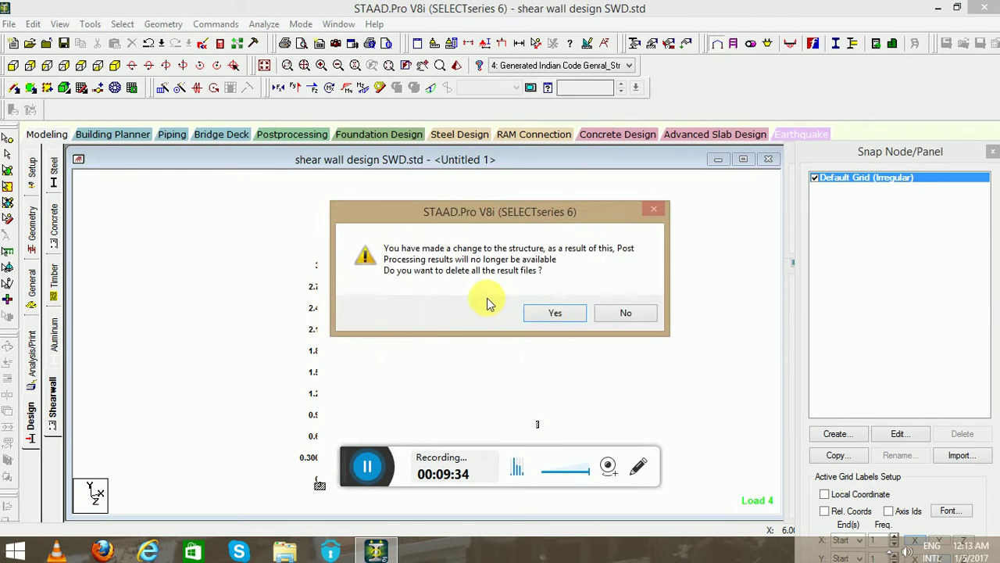
left_click(555, 313)
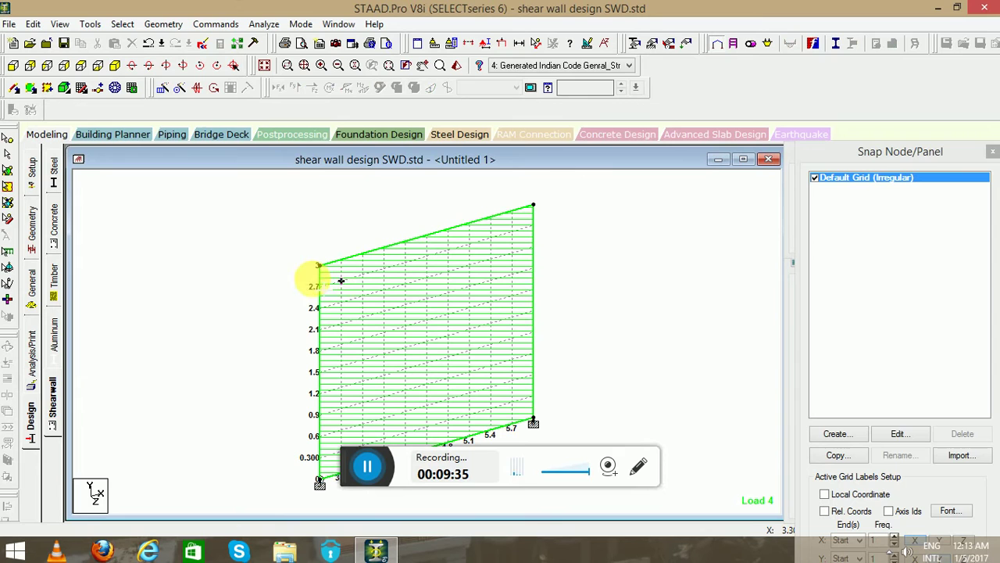
Create a WALL-type panel on SURFACE 2 from its corner nodes
left_click(52, 402)
left_click(836, 202)
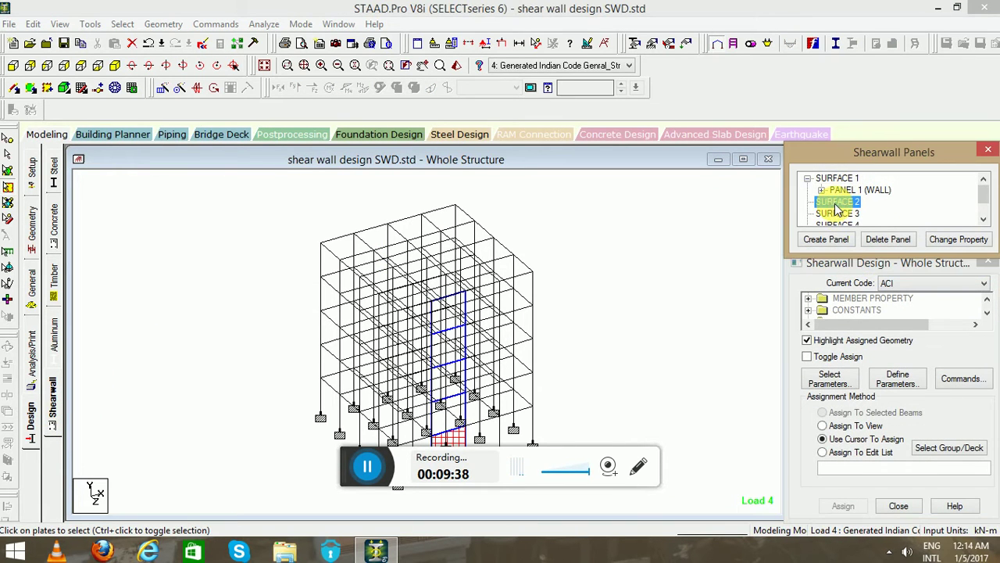
left_click(825, 239)
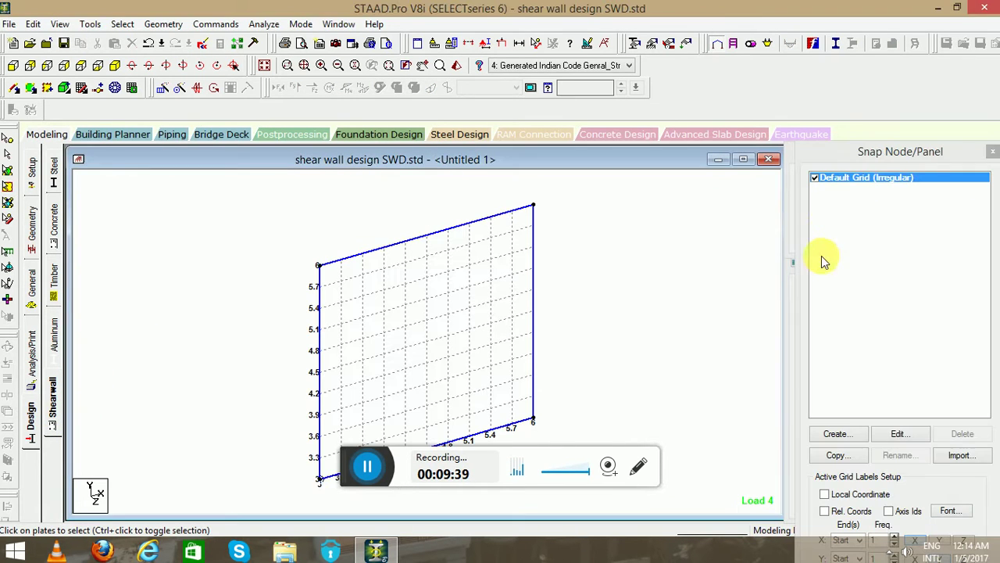
left_click(319, 479)
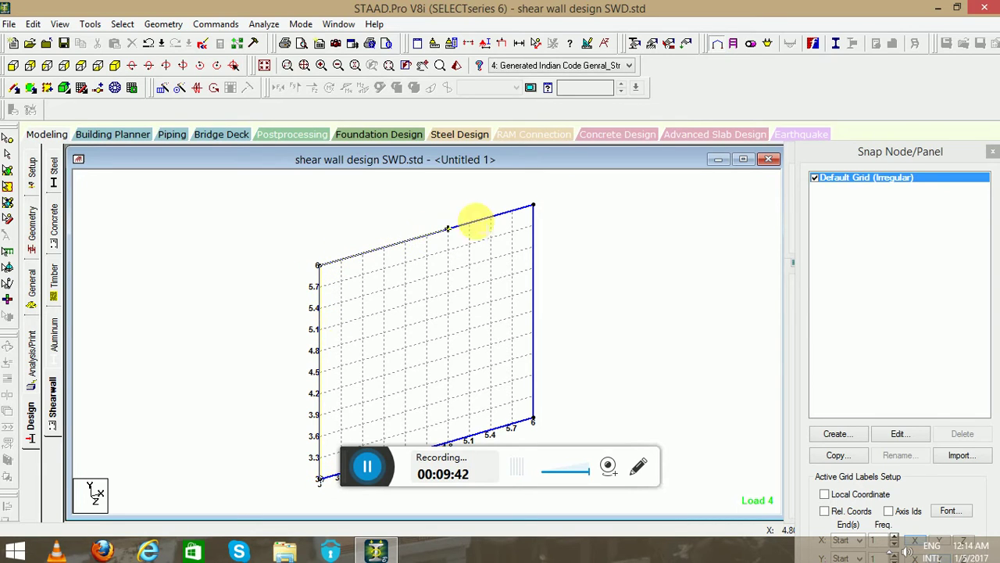
left_click(532, 205)
left_click(532, 420)
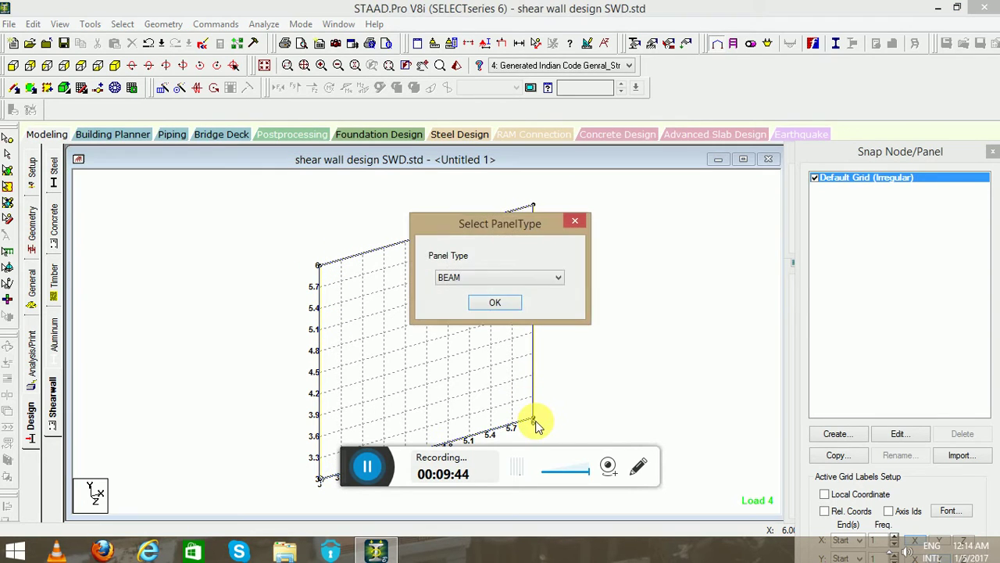
left_click(510, 280)
left_click(514, 305)
left_click(477, 307)
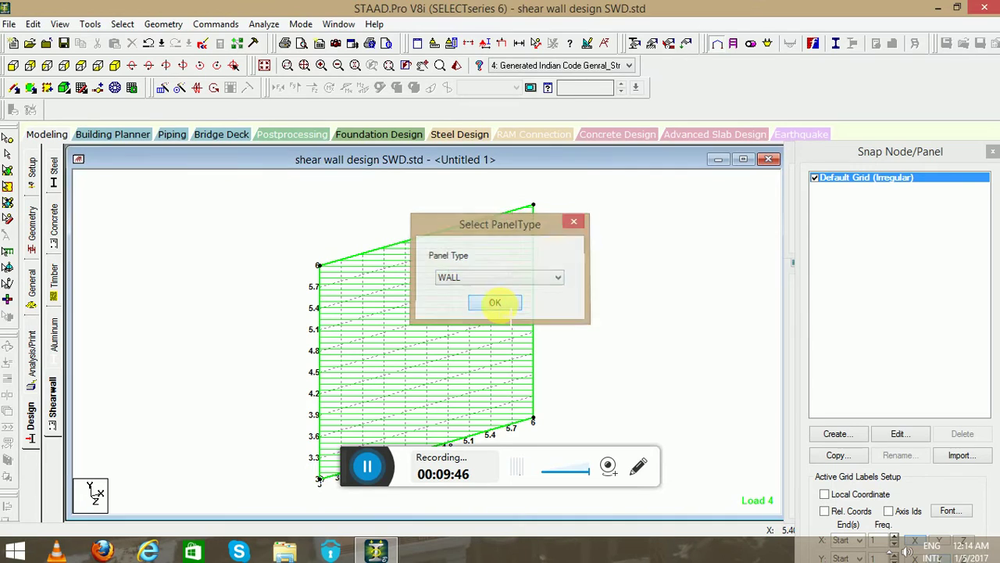
Create a WALL-type panel on SURFACE 3 from its four corner nodes
left_click(52, 400)
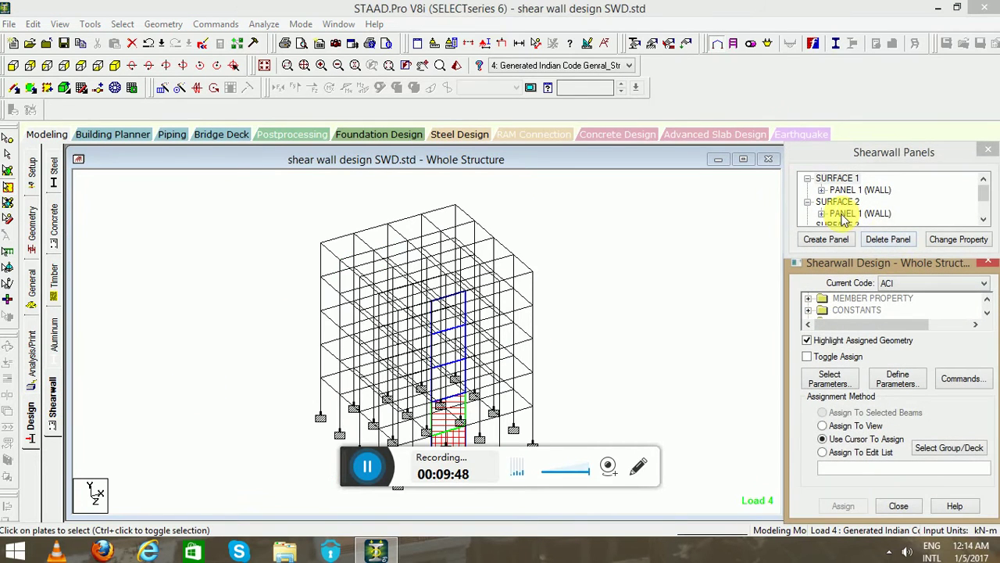
left_click(985, 221)
left_click(985, 221)
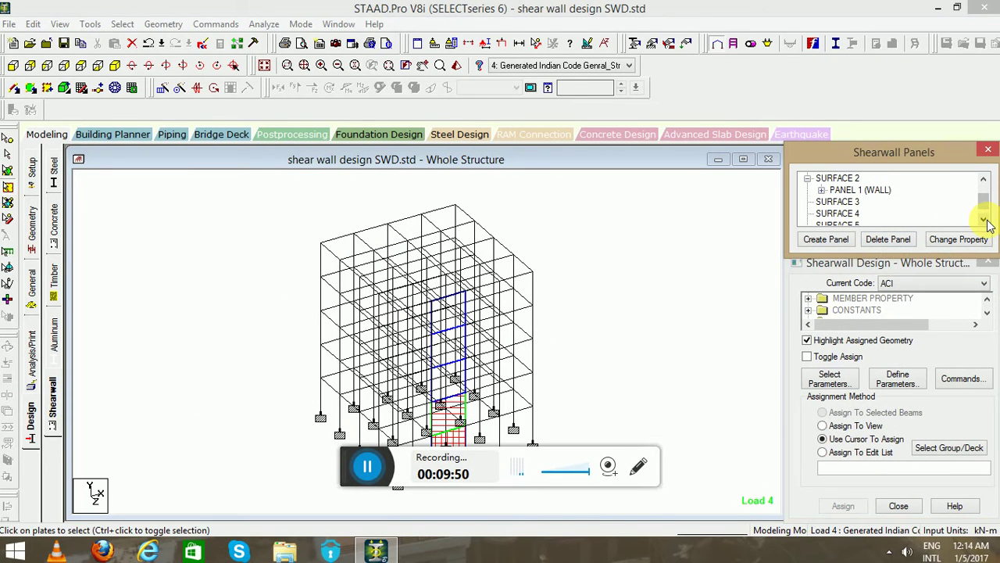
left_click(839, 203)
left_click(834, 239)
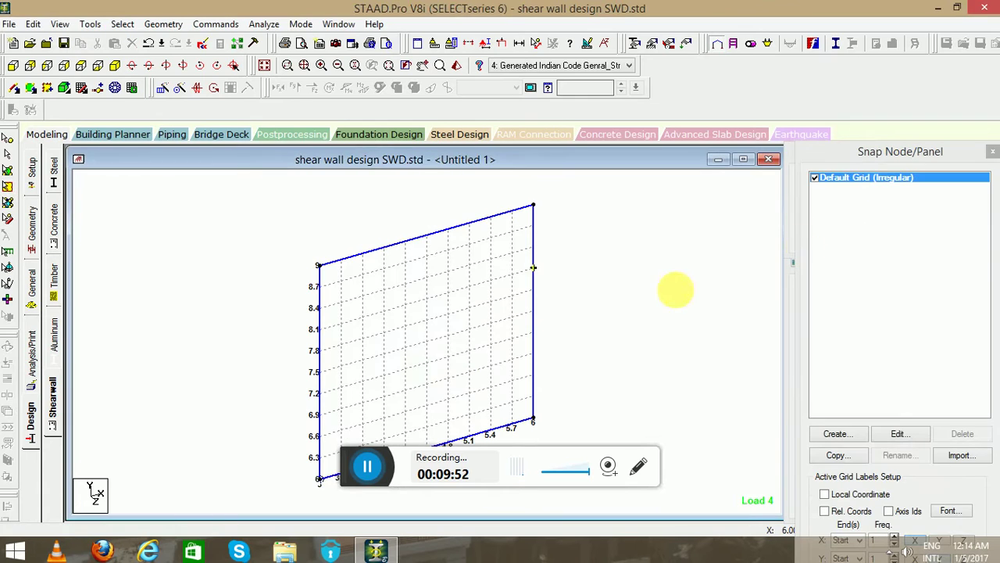
left_click(319, 478)
left_click(318, 264)
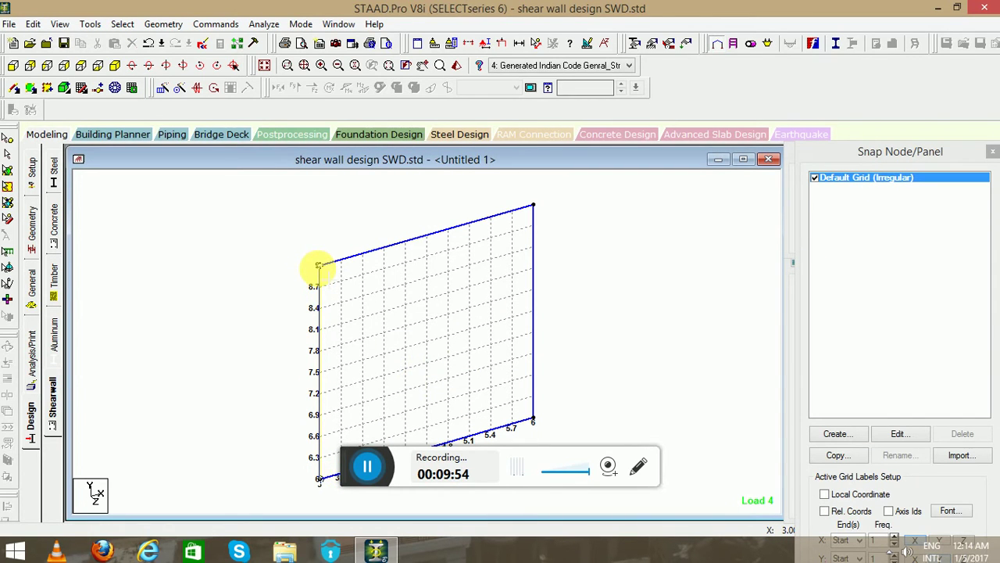
left_click(532, 206)
left_click(533, 419)
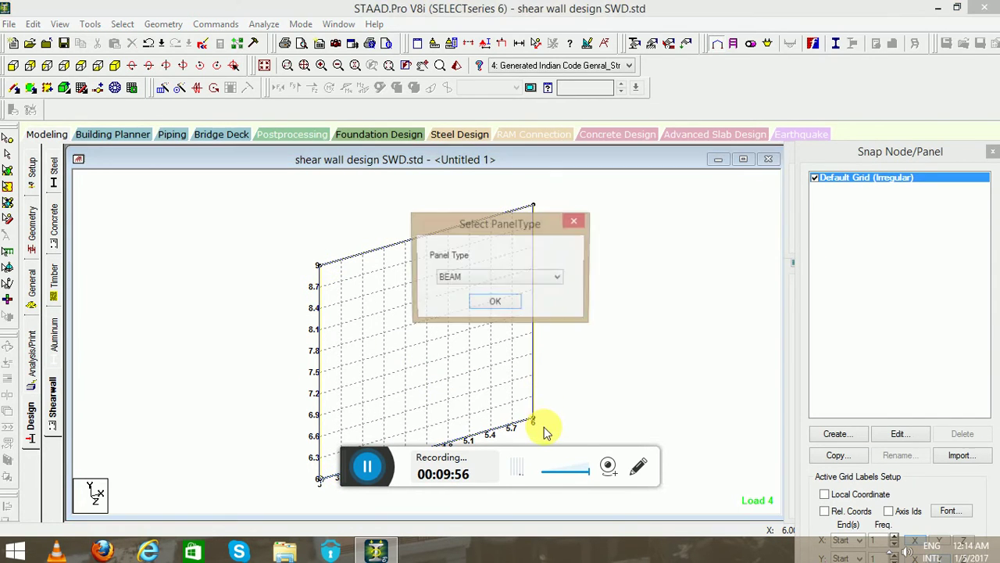
left_click(514, 278)
left_click(451, 310)
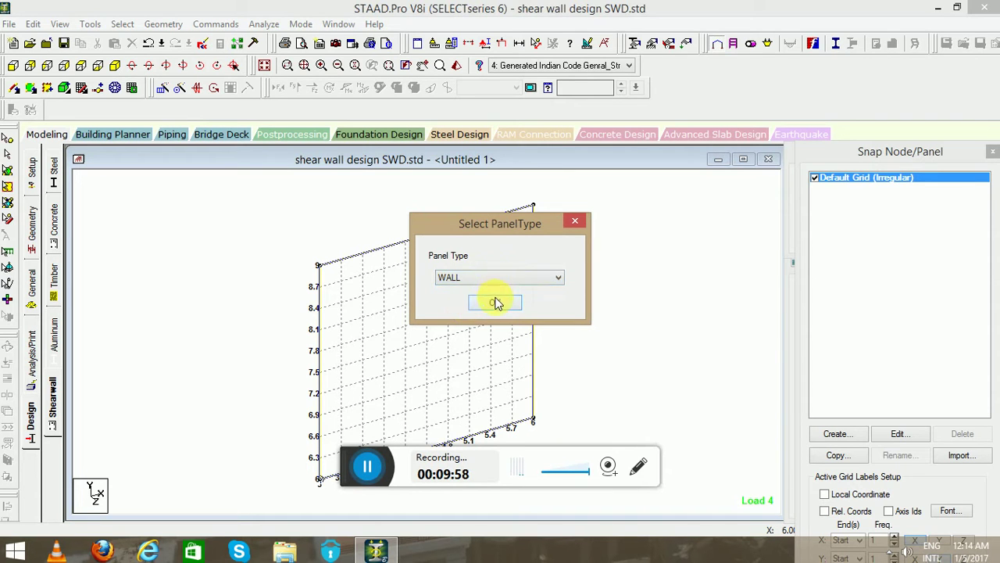
left_click(496, 303)
Create a WALL-type panel on SURFACE 4 from its corner nodes
left_click(51, 405)
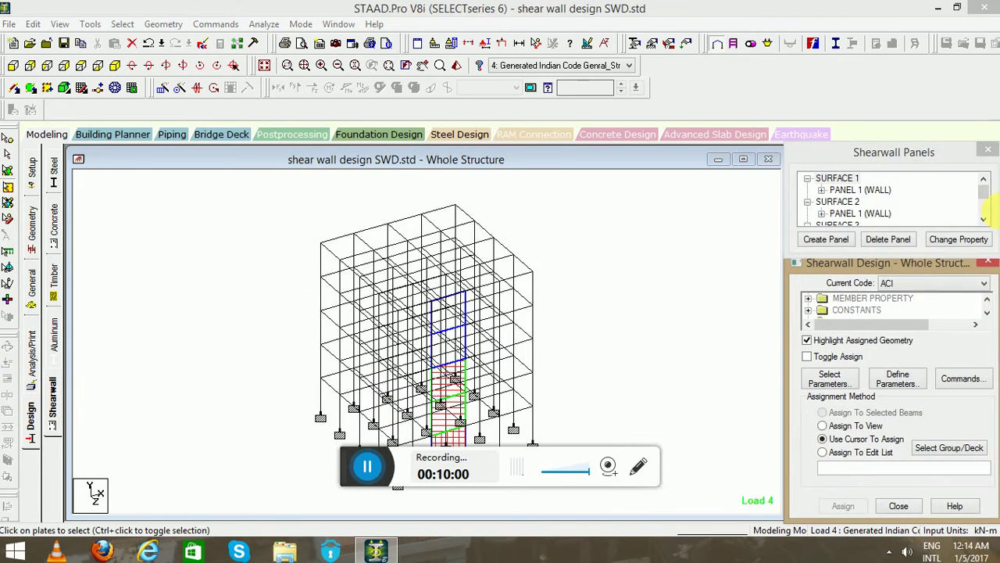
left_click(982, 222)
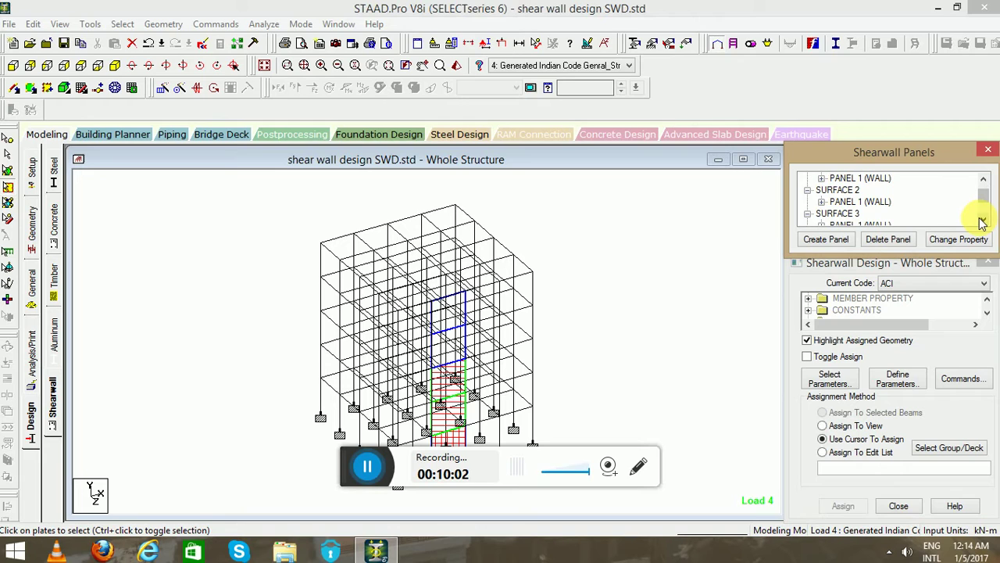
left_click(983, 221)
left_click(983, 222)
left_click(983, 222)
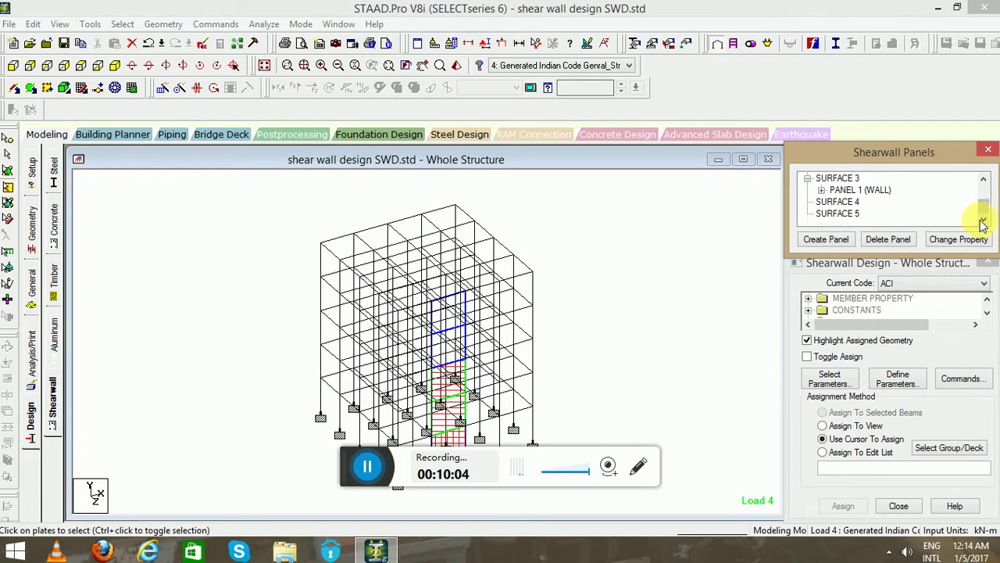
left_click(837, 201)
left_click(826, 239)
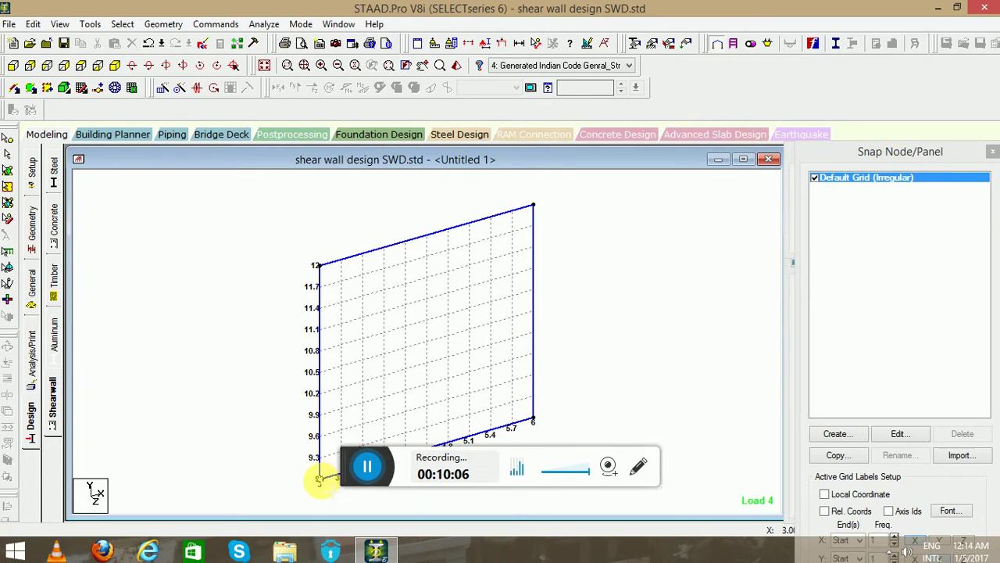
left_click(319, 265)
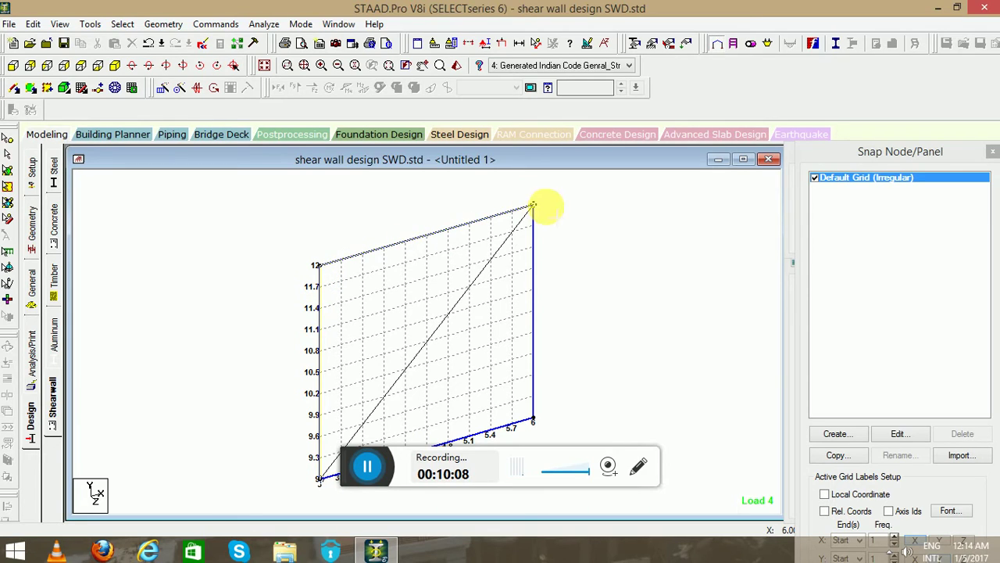
left_click(534, 206)
left_click(533, 421)
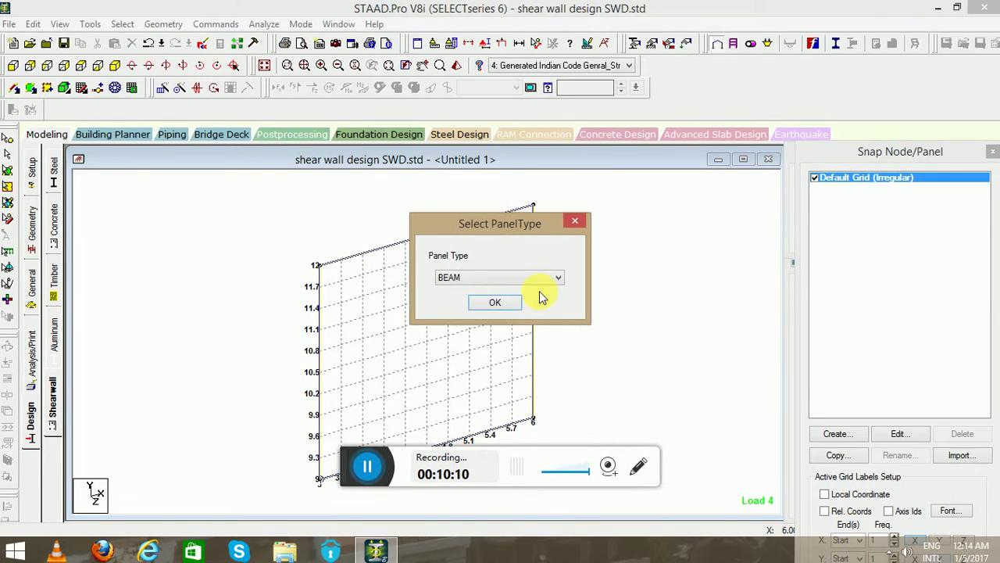
left_click(543, 283)
left_click(469, 308)
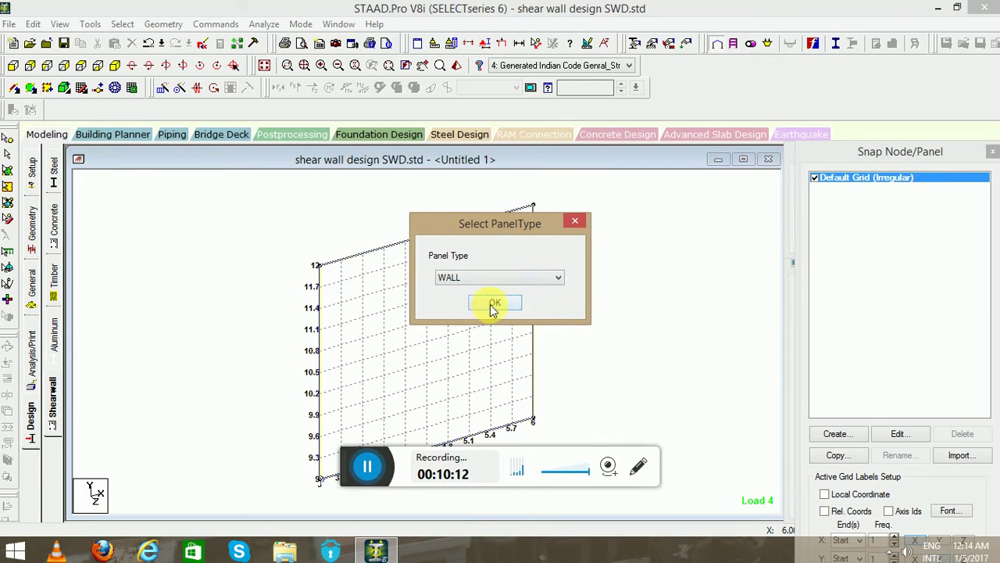
left_click(494, 304)
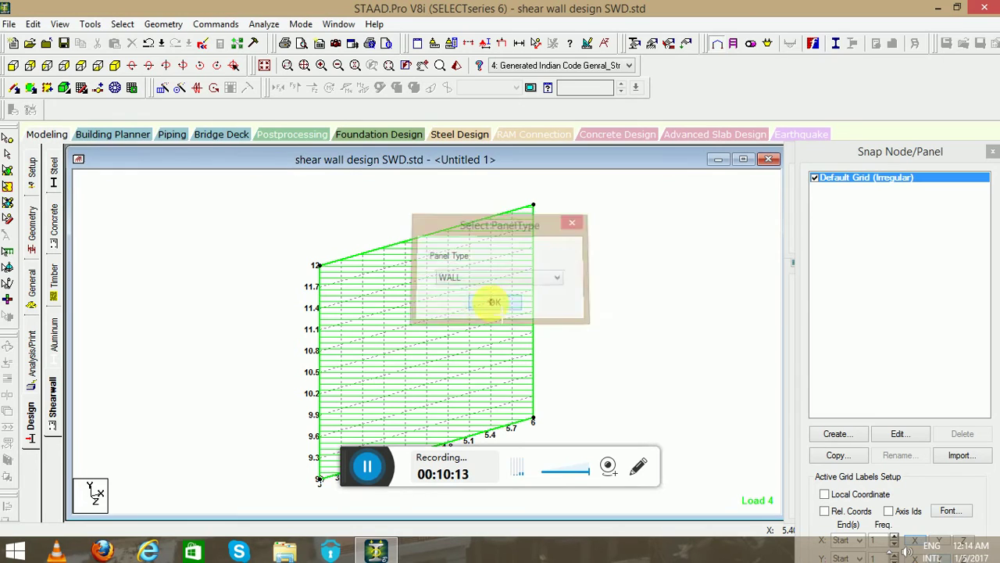
Check the corner nodes of the SURFACE 4 panel in the surface list
left_click(53, 418)
left_click(983, 224)
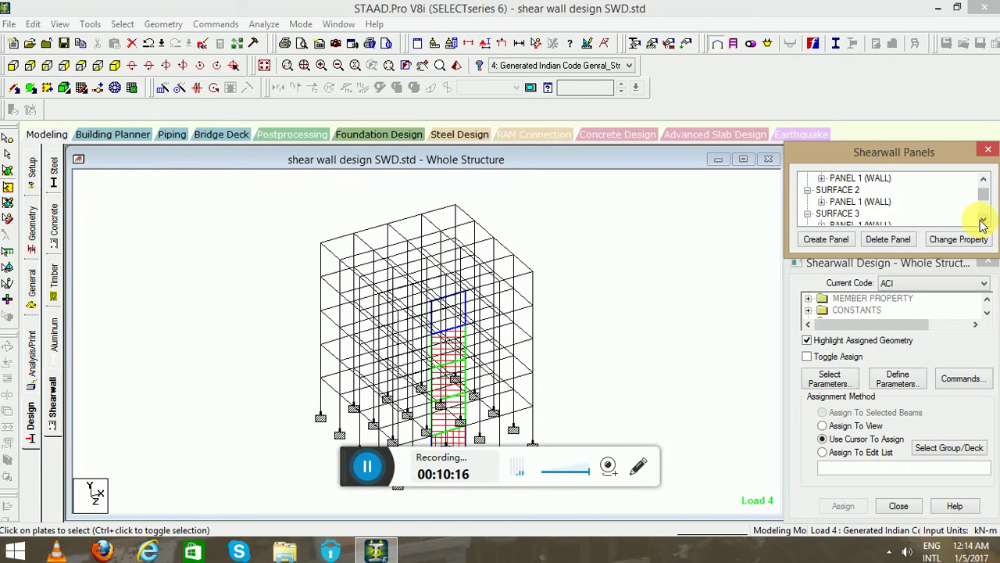
left_click(983, 224)
left_click(983, 224)
left_click(983, 223)
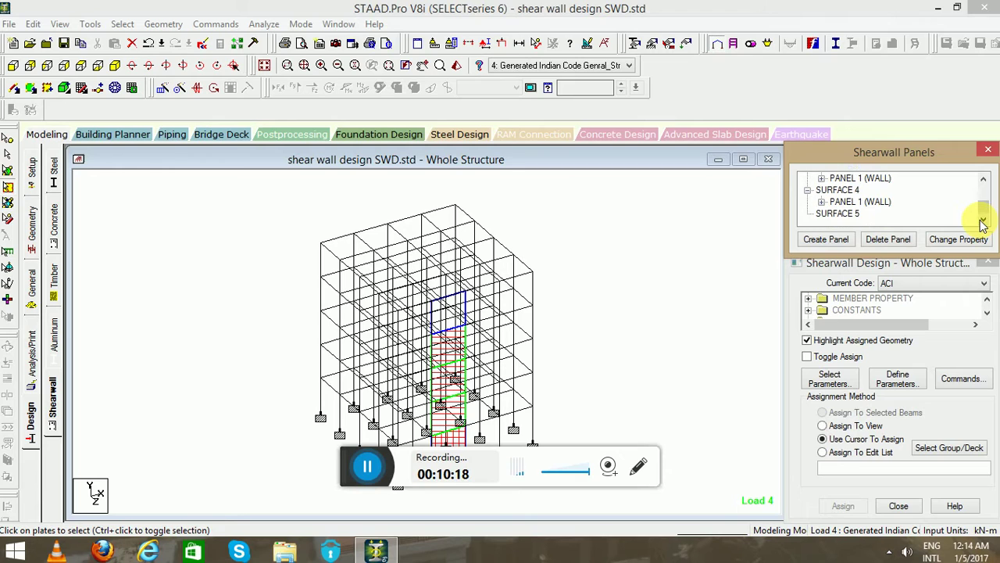
left_click(822, 203)
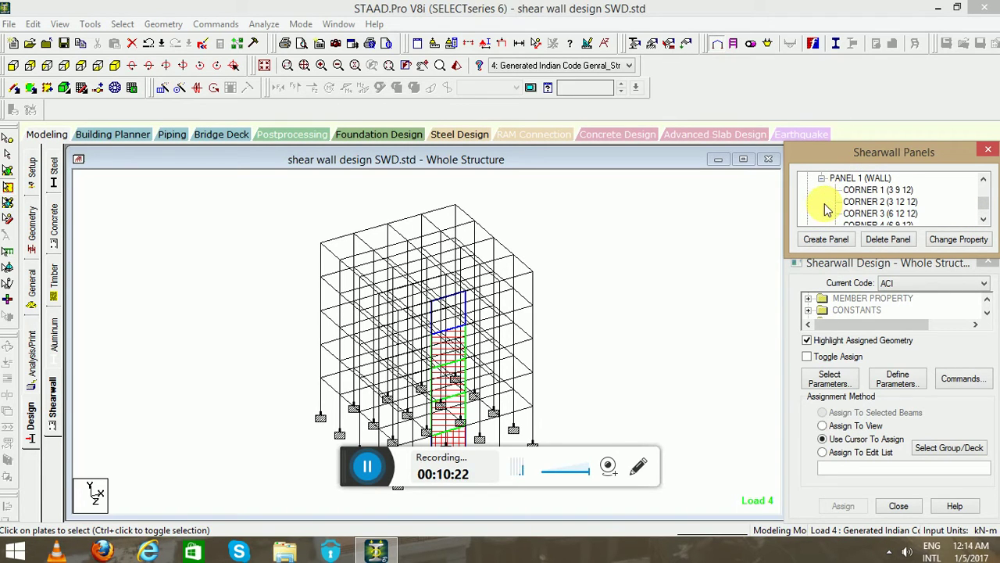
left_click(822, 179)
Create a WALL-type panel on SURFACE 5 using corners including node 15
left_click(835, 215)
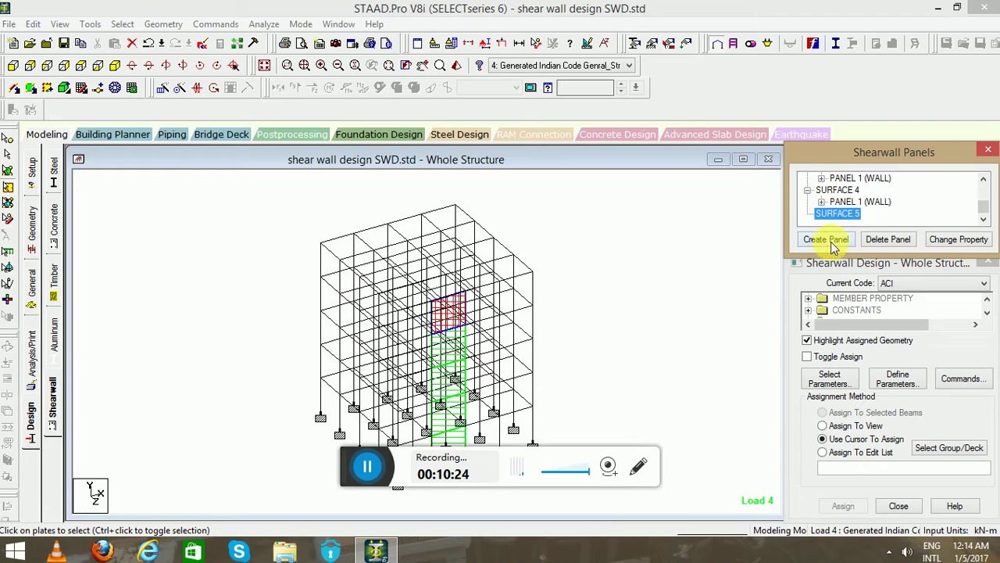
left_click(826, 239)
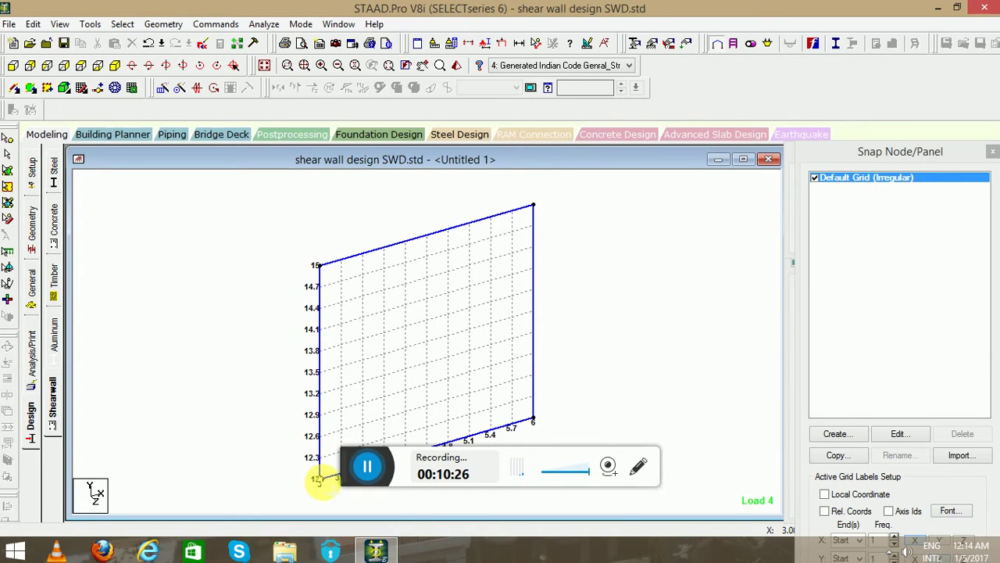
left_click(319, 478)
left_click(319, 265)
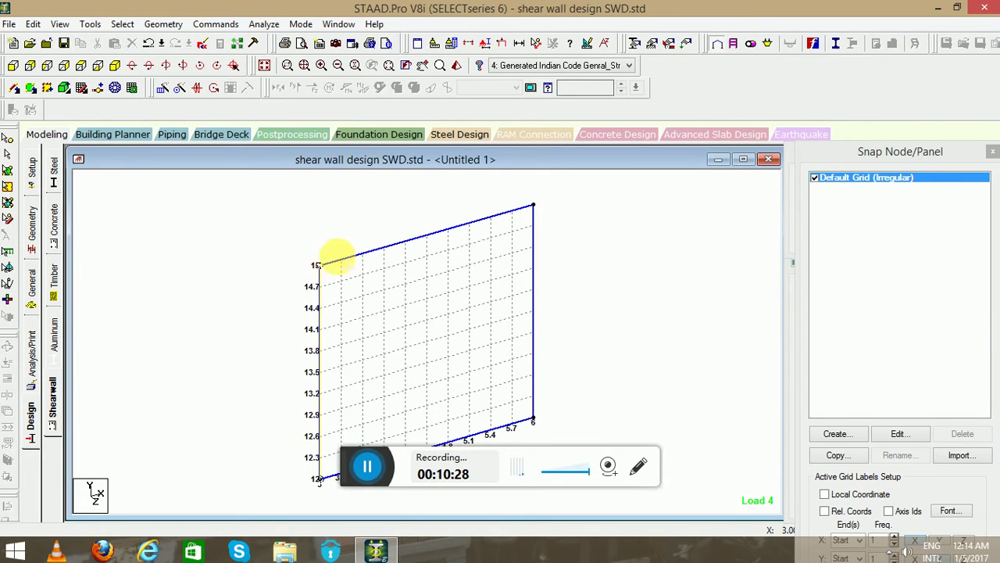
left_click(533, 206)
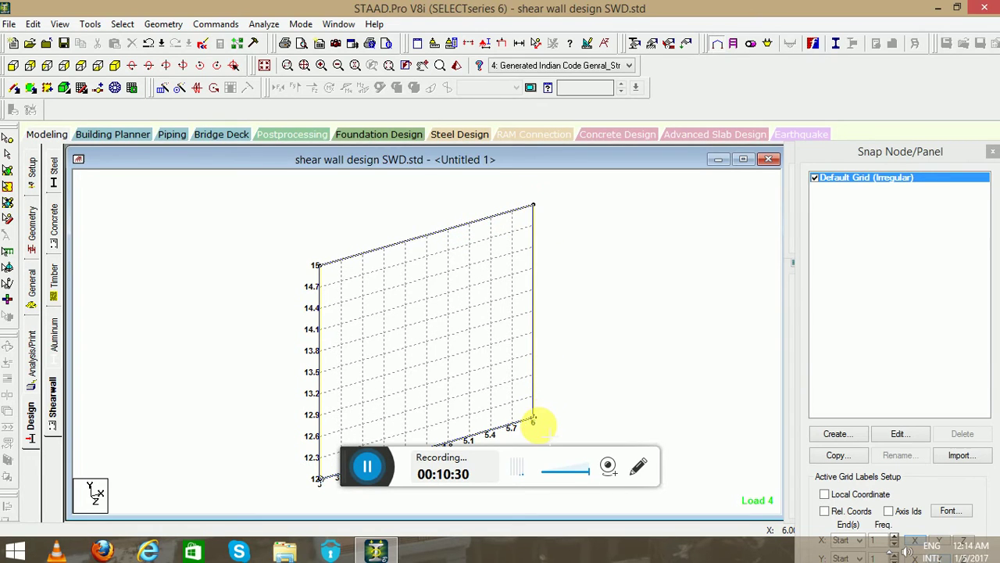
left_click(533, 420)
left_click(508, 284)
left_click(471, 304)
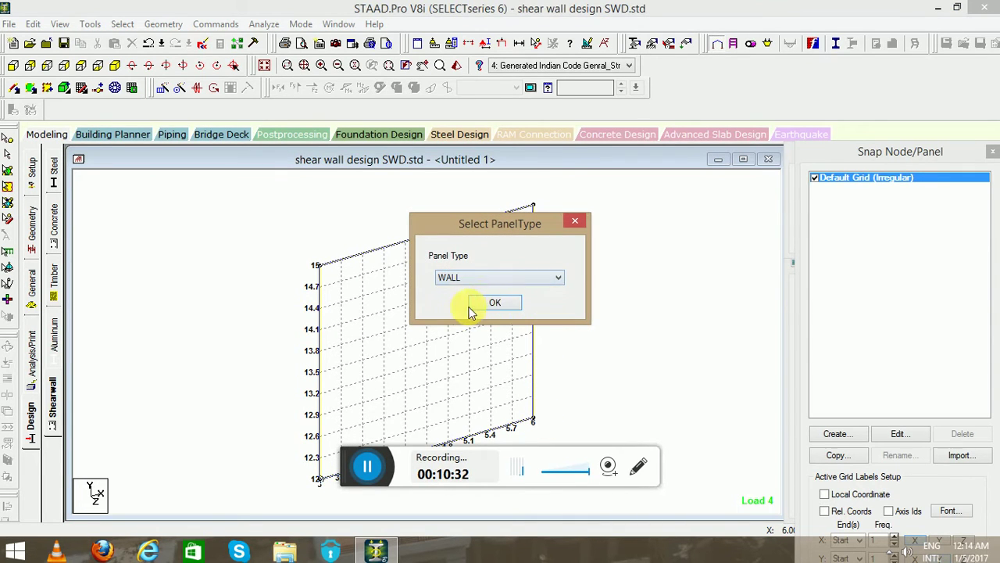
left_click(494, 302)
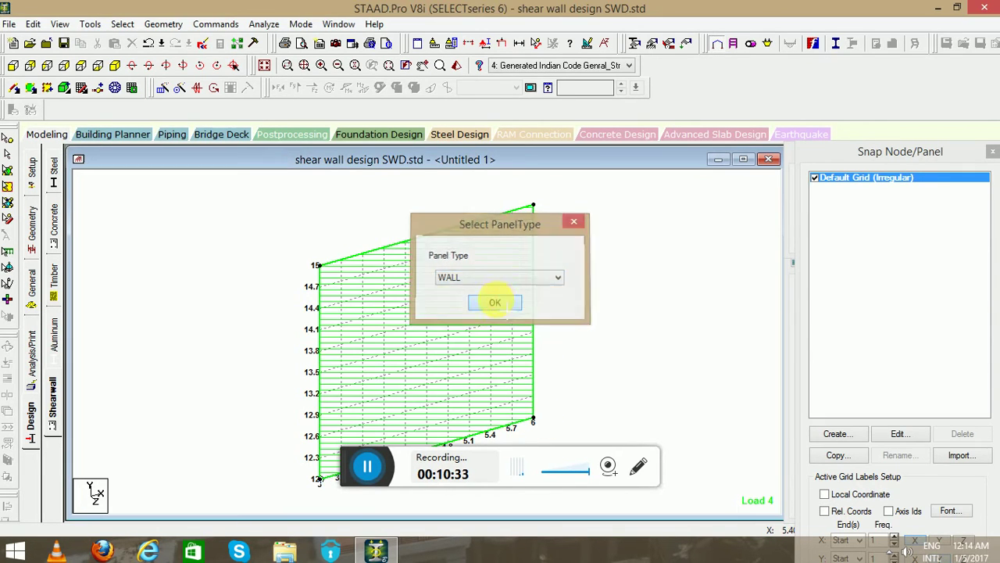
left_click(61, 405)
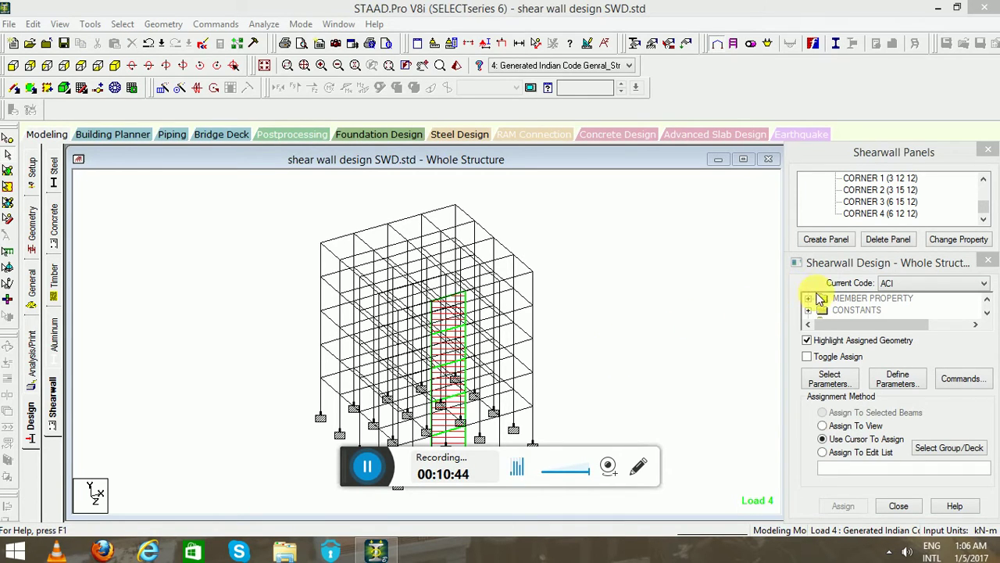
Set the shearwall code to IS456, clear old parameters and select Track, TwoLayered, Fc and Fymain
left_click(878, 283)
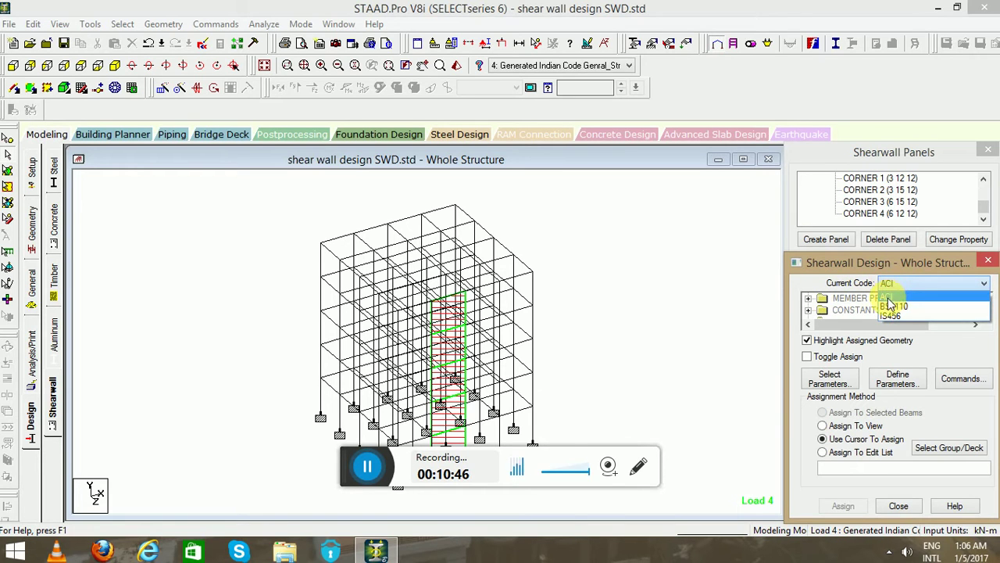
left_click(890, 304)
left_click(829, 378)
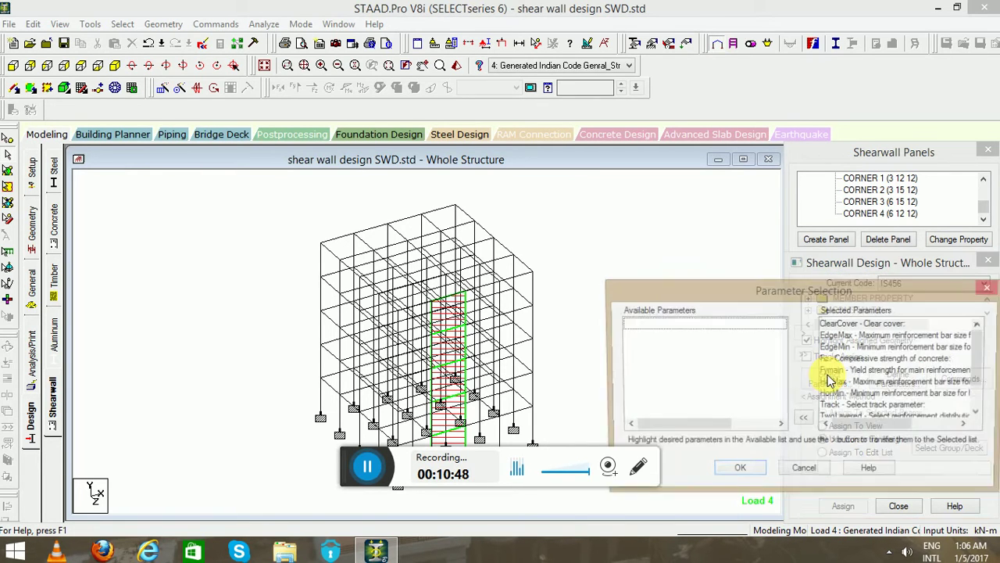
left_click(804, 420)
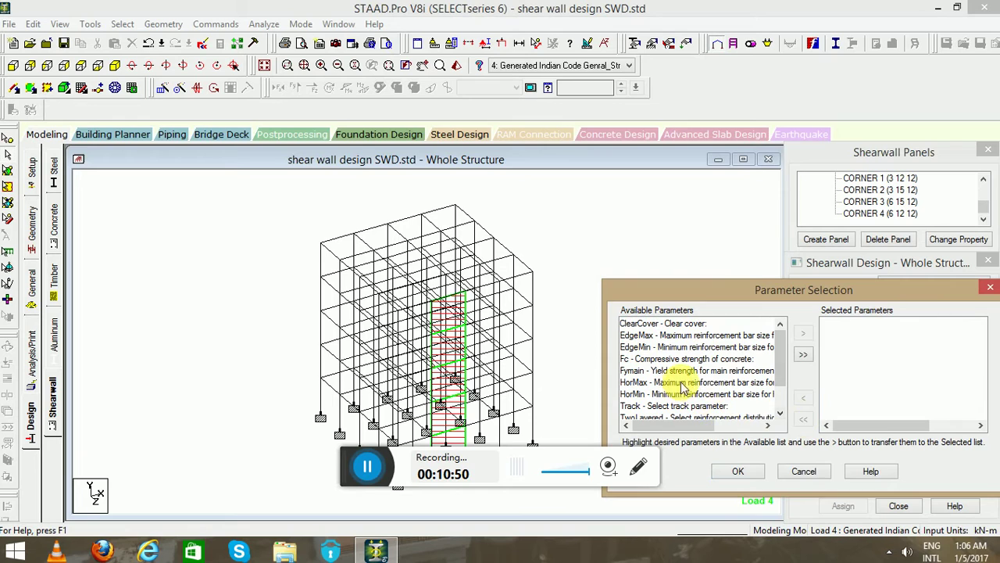
scroll(787, 348, "down", 1)
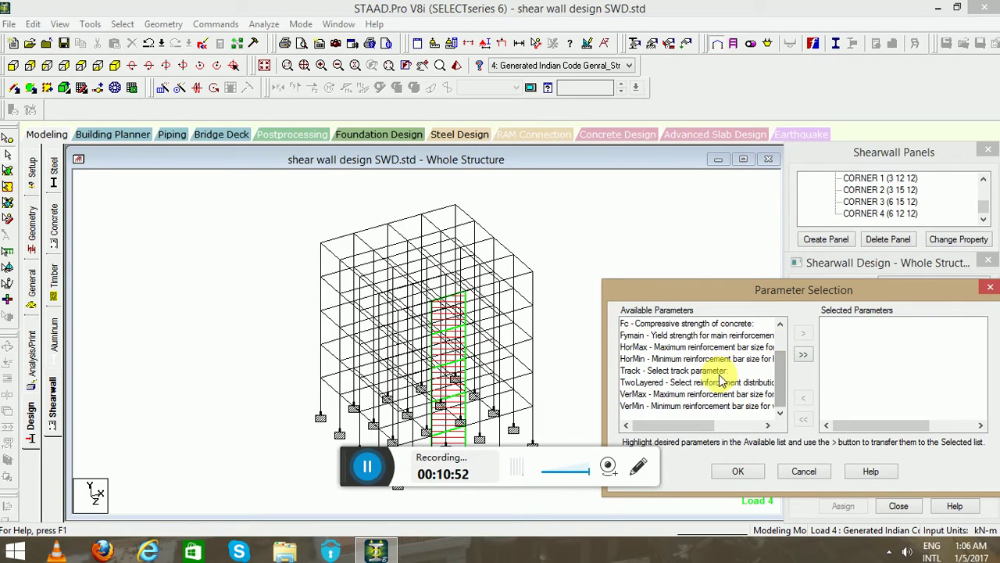
double_click(677, 372)
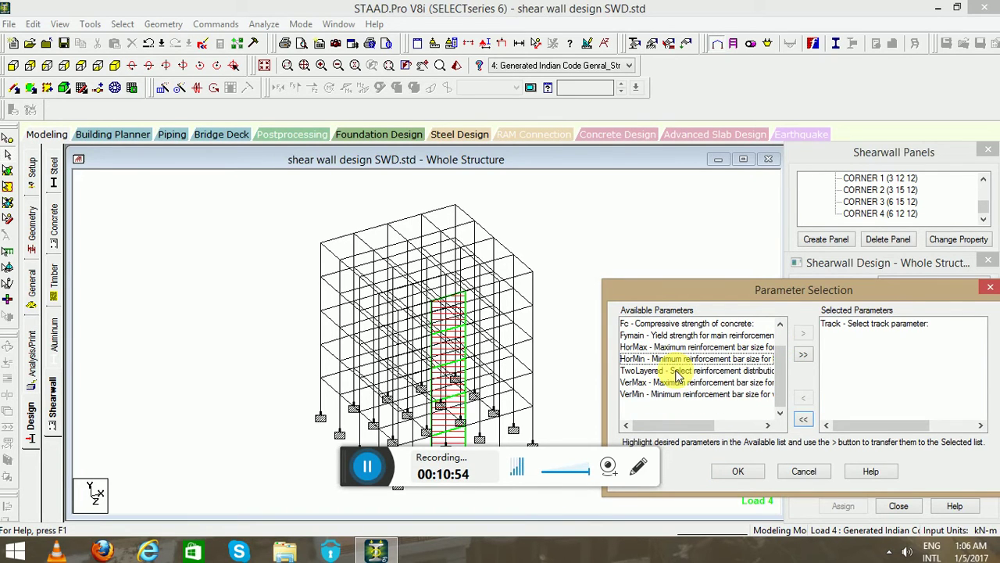
double_click(676, 372)
left_click(687, 324)
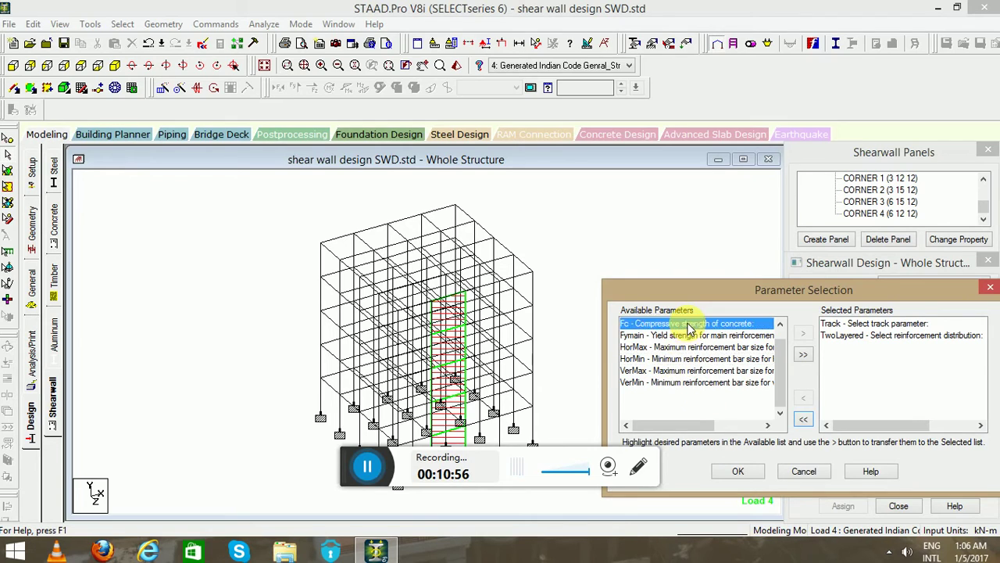
double_click(688, 323)
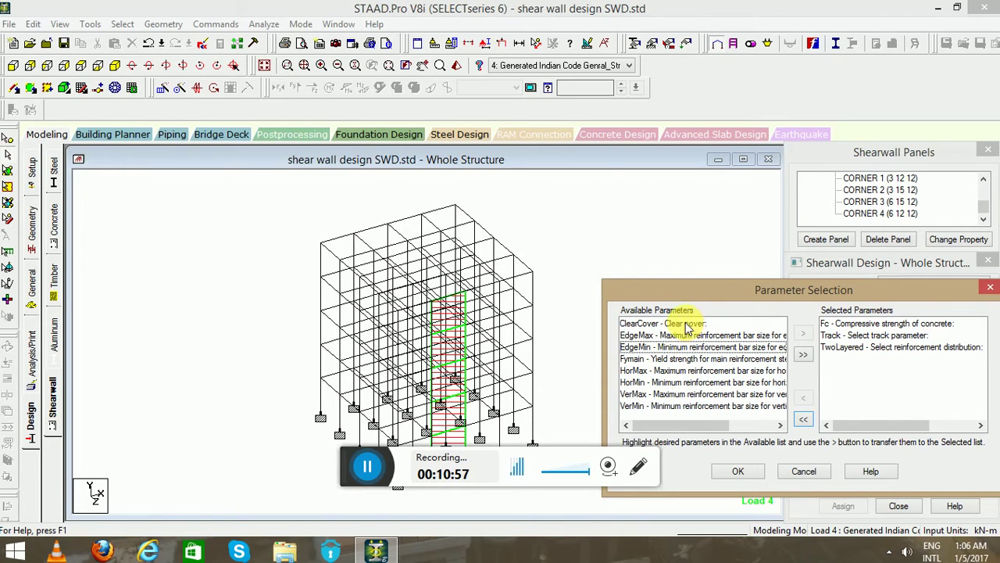
double_click(697, 360)
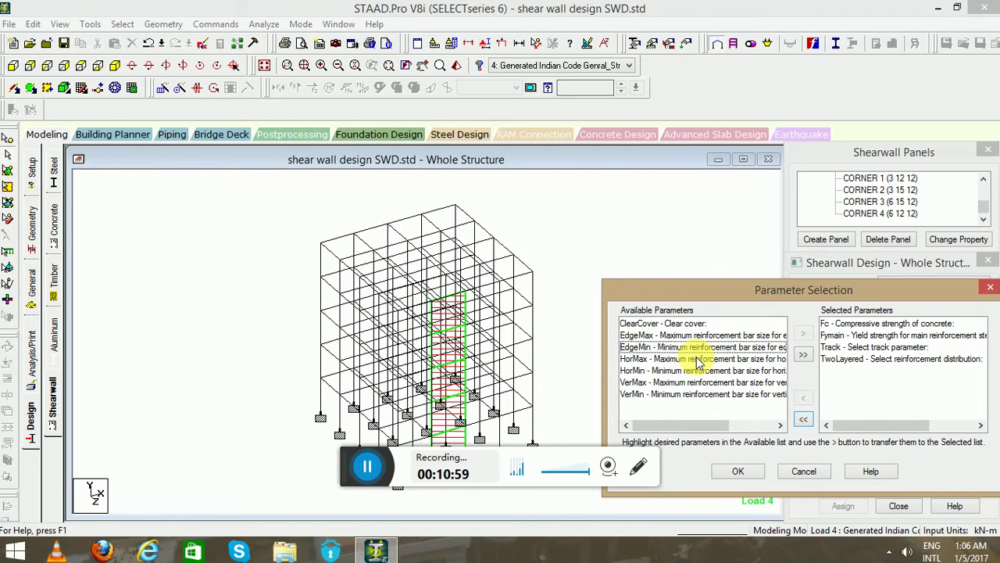
left_click(754, 472)
Define FC 40000 and FYMAIN 500000 kN/m2, TRACK 1.0 and TWOLAYERED 1
left_click(895, 389)
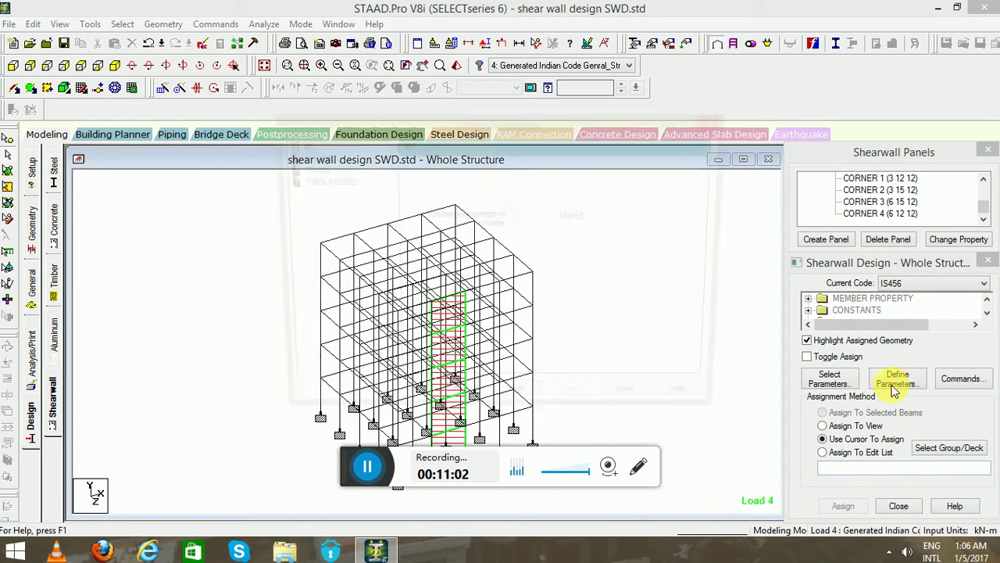
double_click(552, 217)
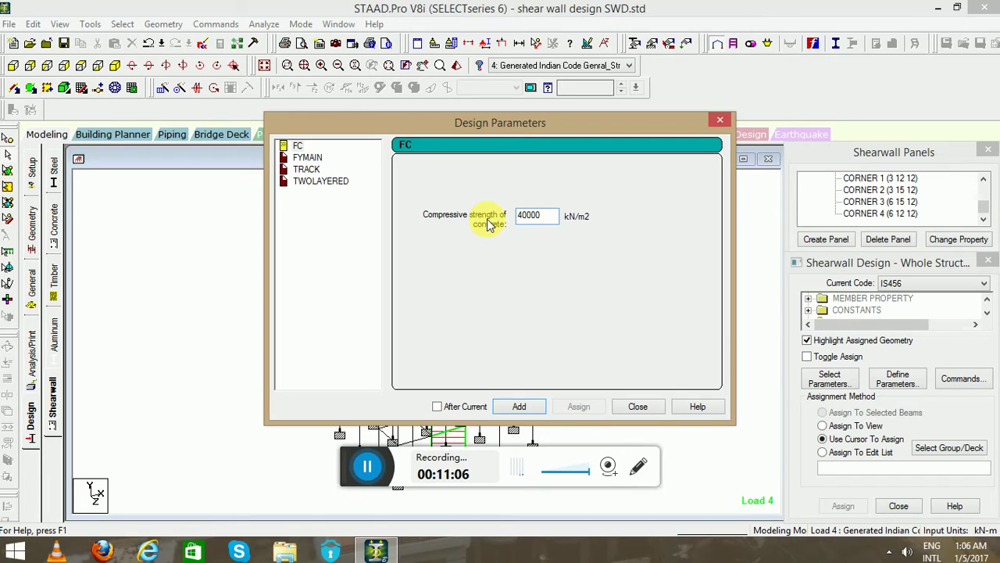
left_click(309, 158)
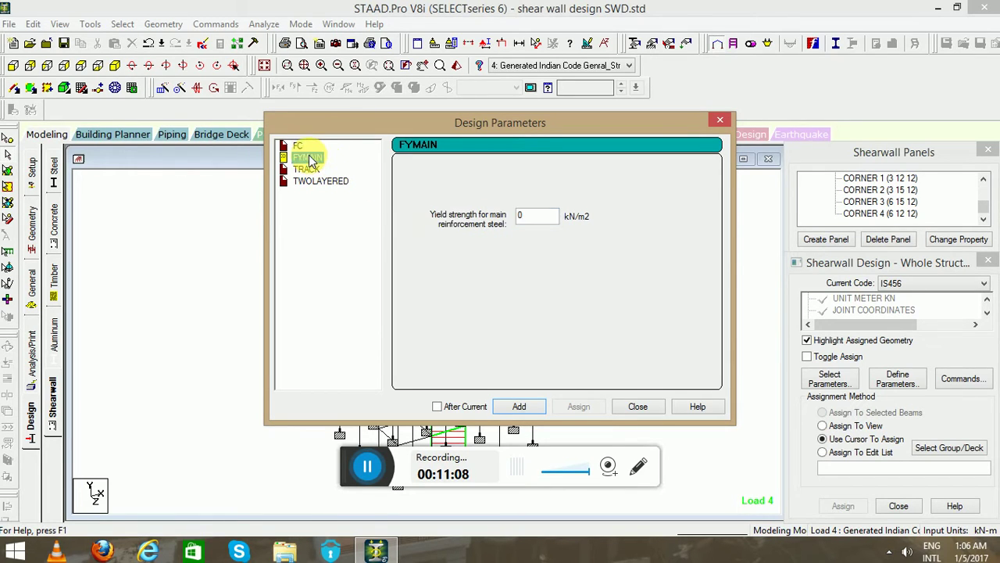
key("Tab")
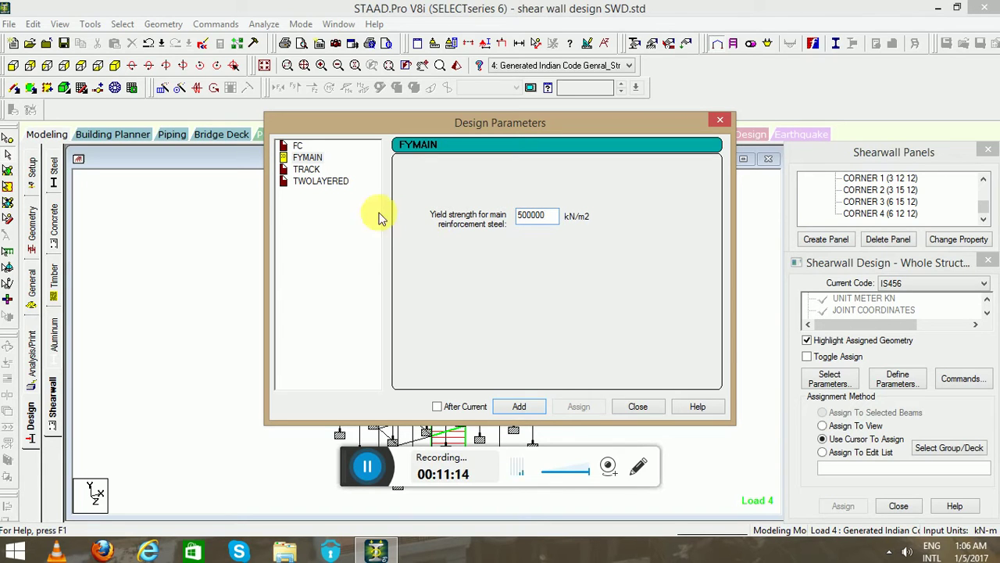
left_click(307, 169)
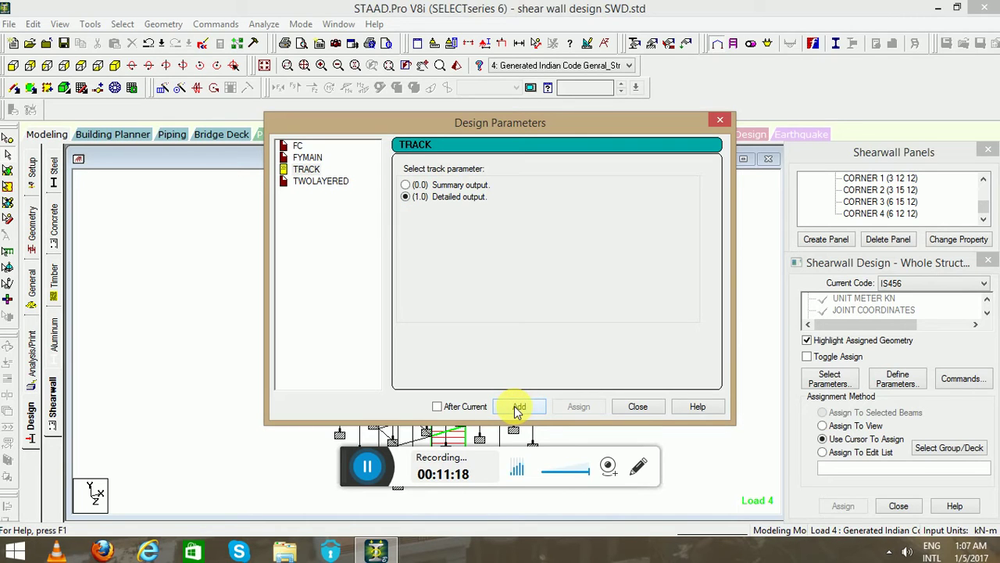
left_click(332, 181)
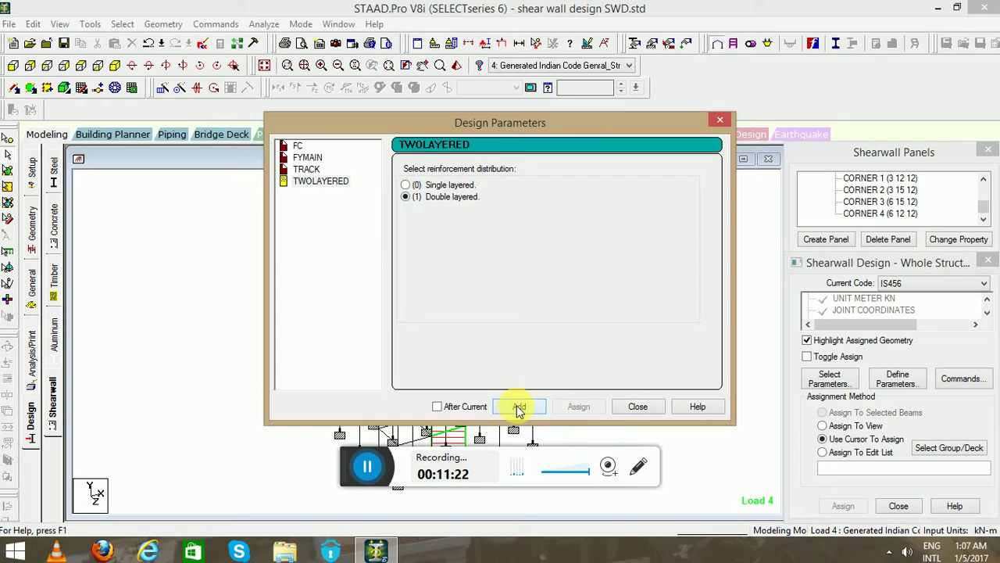
left_click(638, 406)
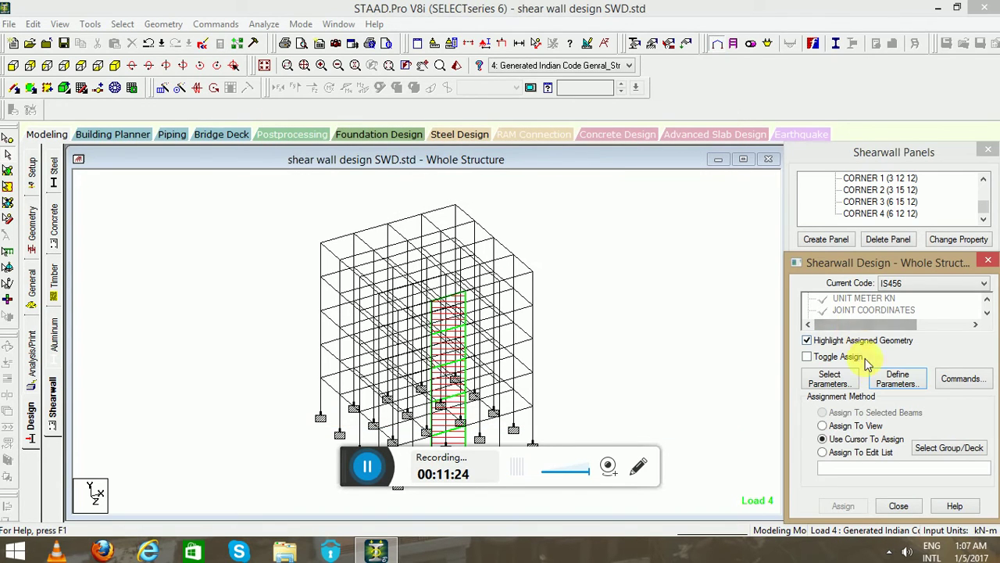
Assign the FC 40000 concrete strength parameter to the wall through Assign To View
left_click(987, 312)
left_click(986, 313)
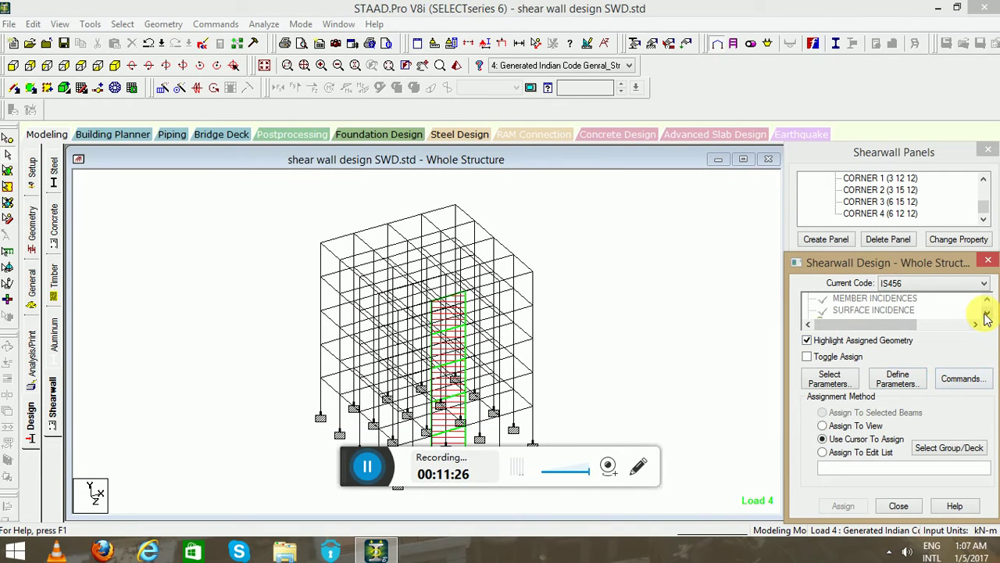
left_click(987, 312)
left_click(987, 313)
left_click(987, 313)
left_click(987, 312)
left_click(986, 312)
left_click(987, 312)
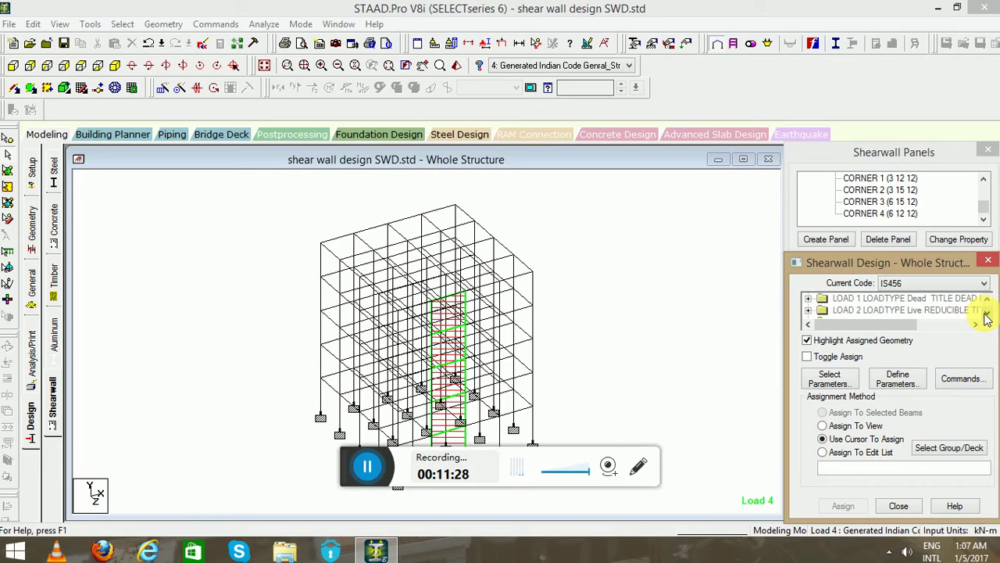
left_click(987, 313)
left_click(987, 312)
left_click(986, 313)
left_click(987, 314)
left_click(986, 314)
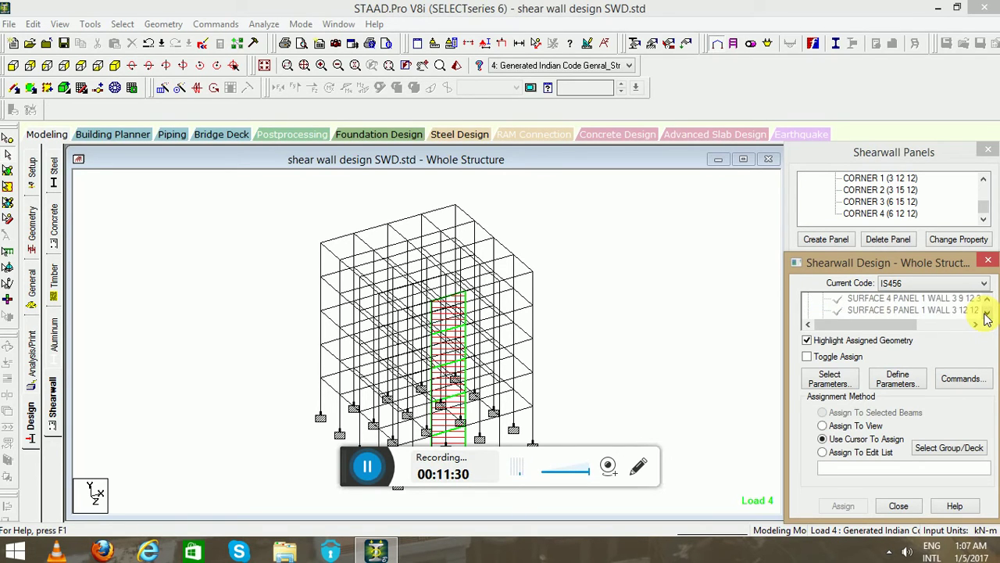
left_click(987, 313)
left_click(987, 313)
left_click(987, 313)
left_click(987, 313)
left_click(874, 299)
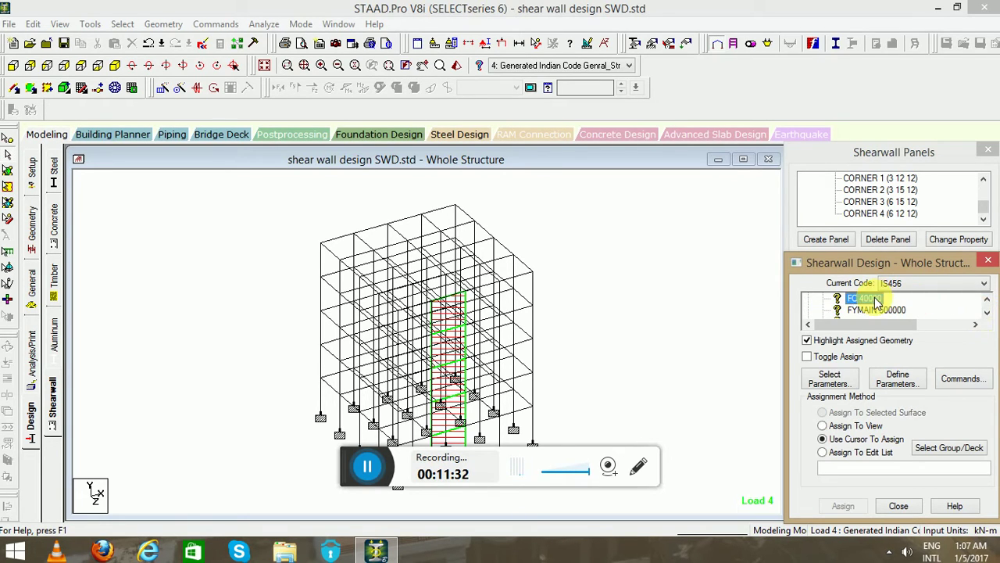
left_click(852, 425)
left_click(843, 505)
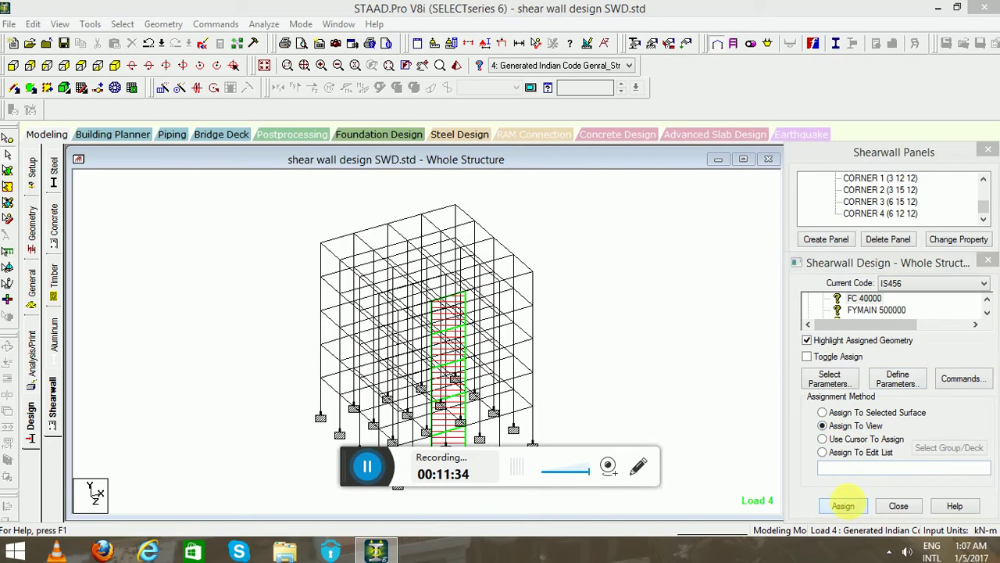
left_click(883, 424)
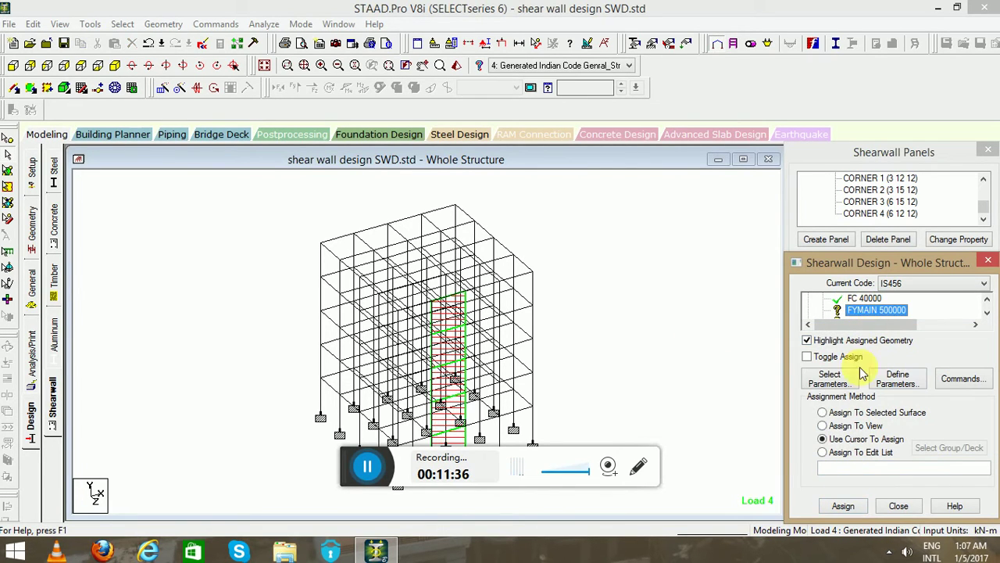
Assign the FYMAIN 500000 parameter to the wall through Assign To View
left_click(852, 425)
left_click(841, 505)
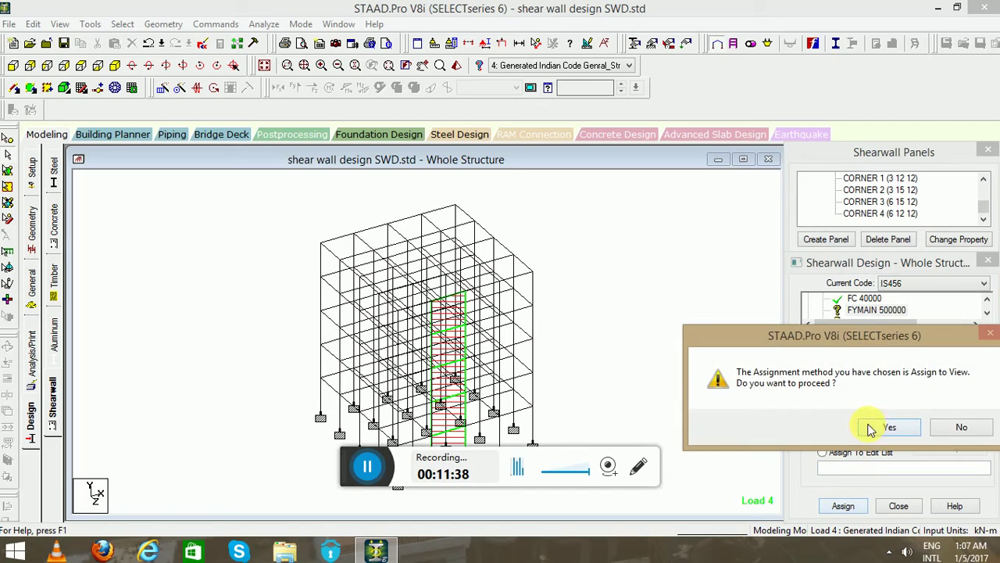
left_click(831, 424)
left_click(986, 313)
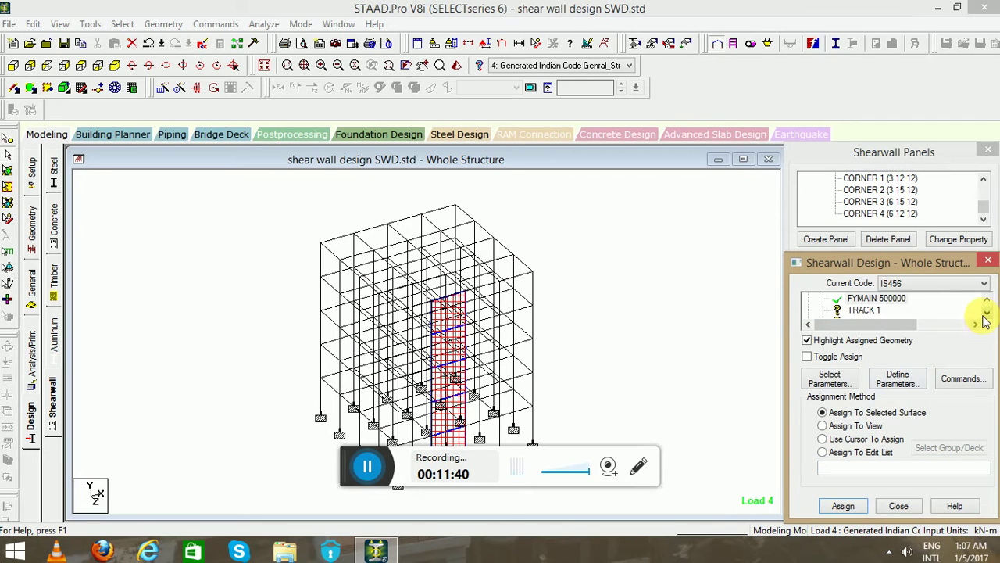
Assign the TRACK 1 parameter to the wall through Assign To View
left_click(864, 309)
left_click(853, 425)
left_click(845, 506)
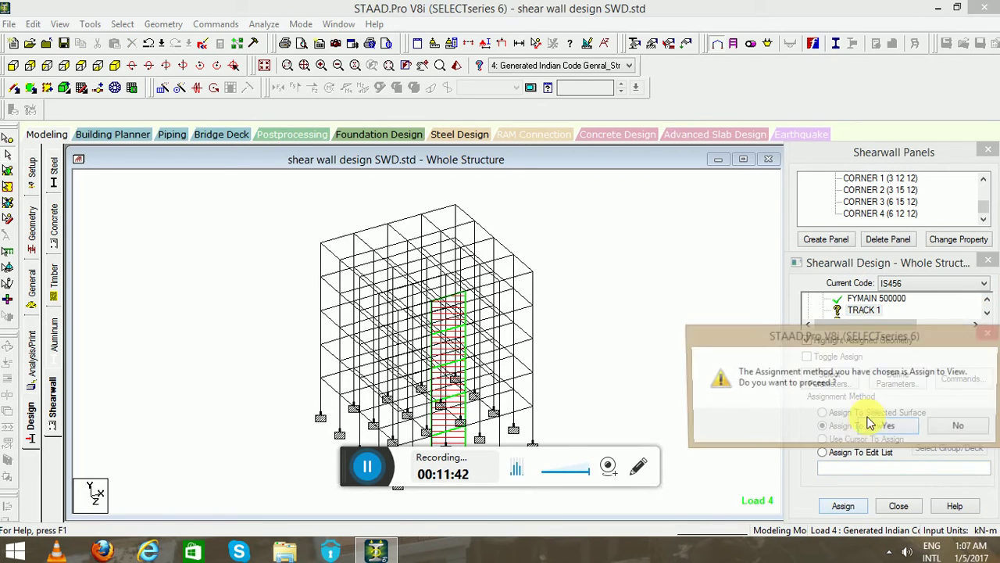
left_click(886, 426)
Assign the TWO 1 parameter to the wall through Assign To View
left_click(986, 313)
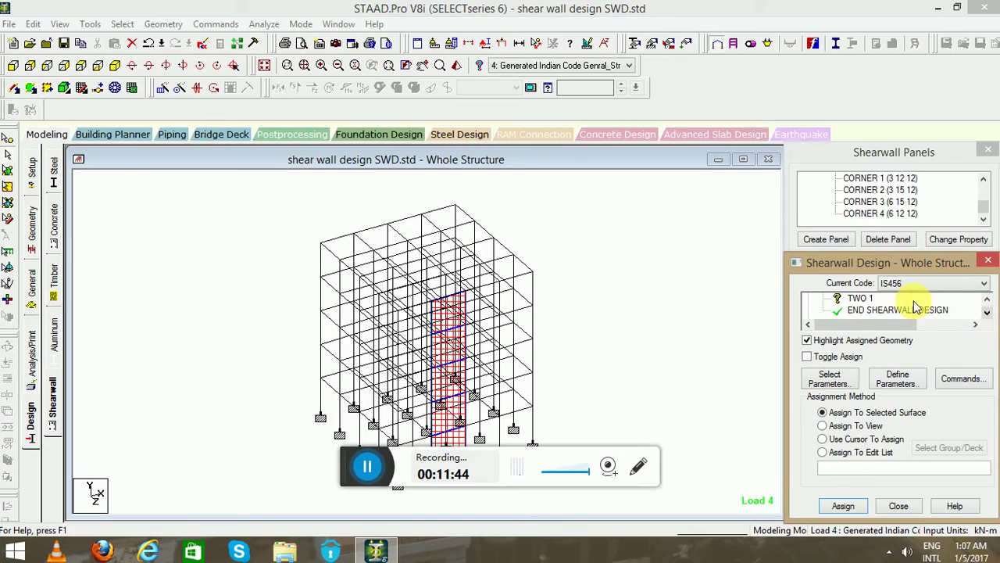
left_click(859, 298)
left_click(854, 425)
left_click(847, 501)
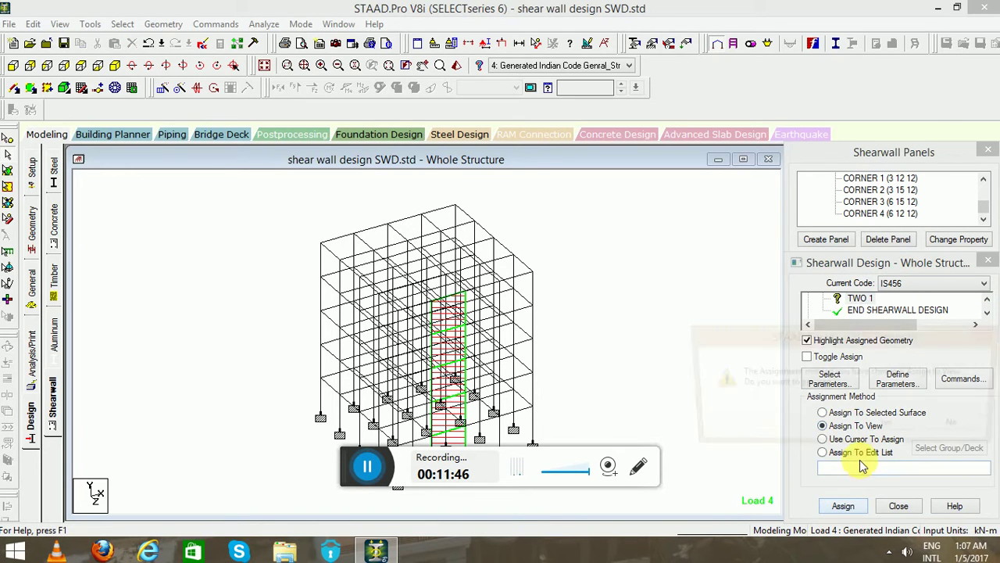
left_click(886, 425)
Add a DESIGN SHEARWALL command to the shear wall design command list
left_click(954, 381)
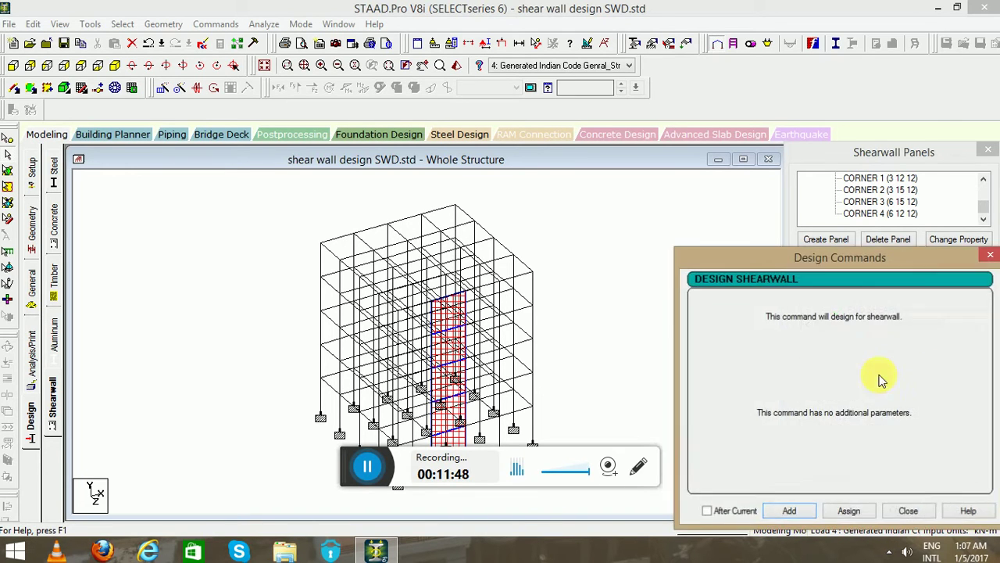
left_click(907, 509)
left_click(987, 312)
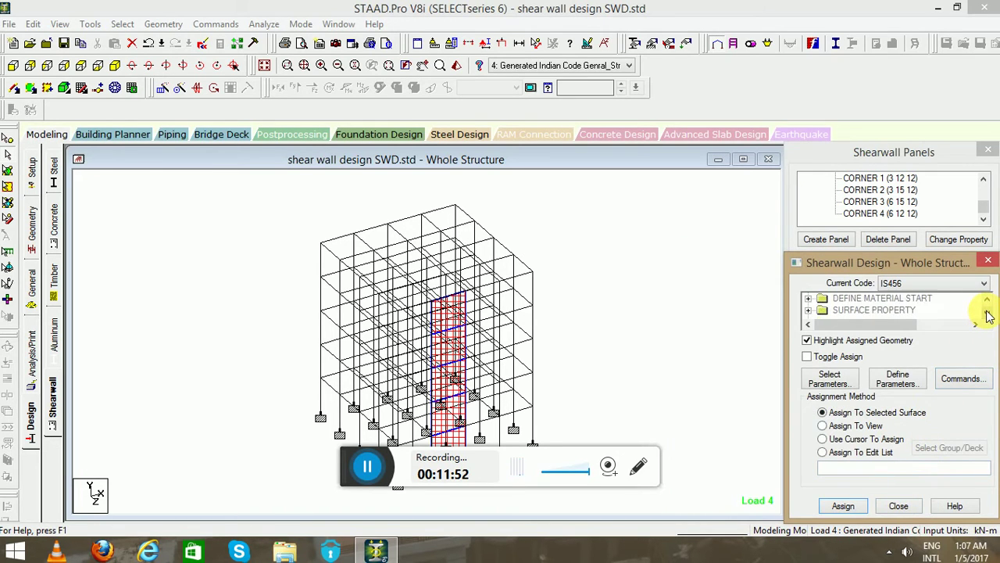
left_click(987, 312)
left_click(987, 312)
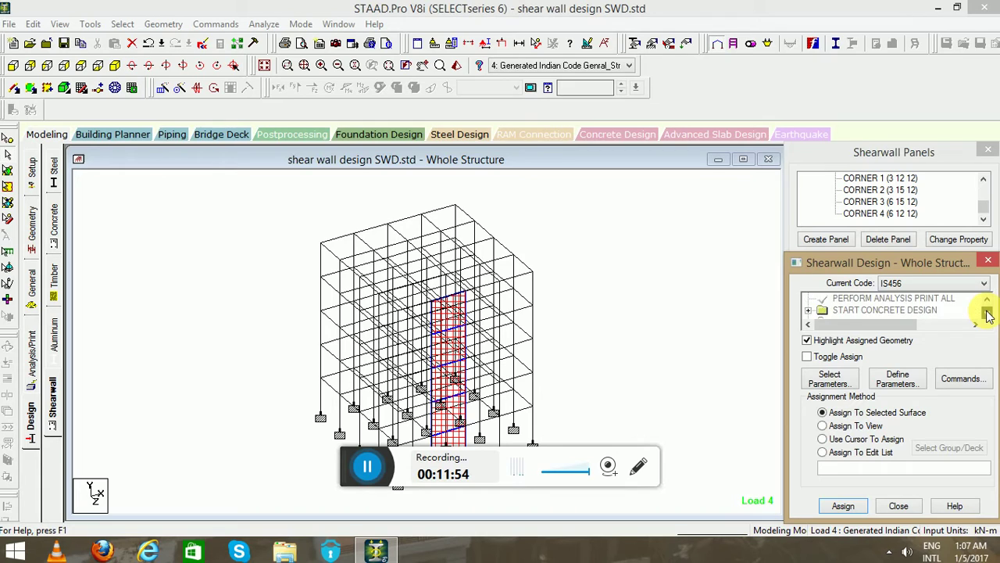
left_click(987, 312)
left_click(987, 311)
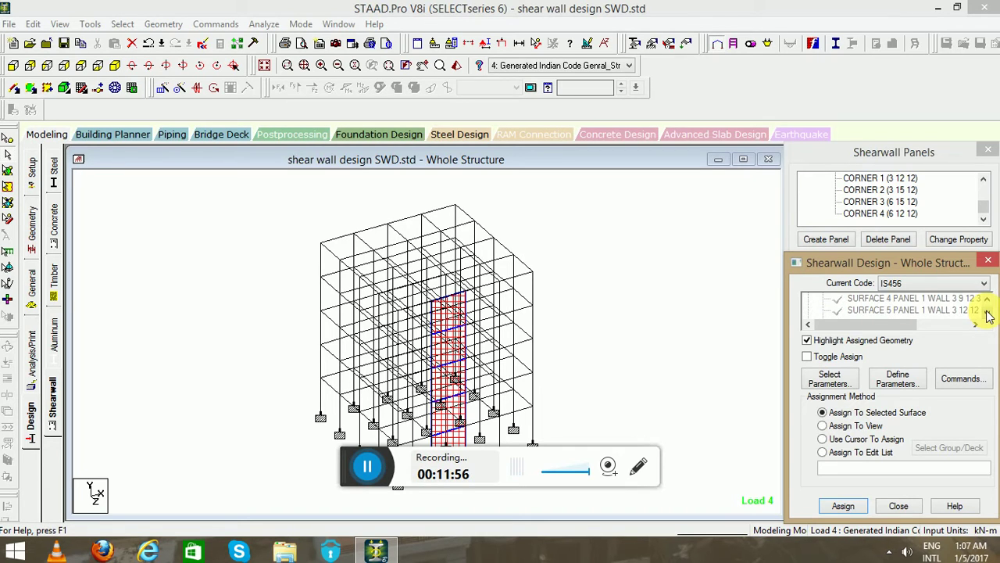
left_click(987, 312)
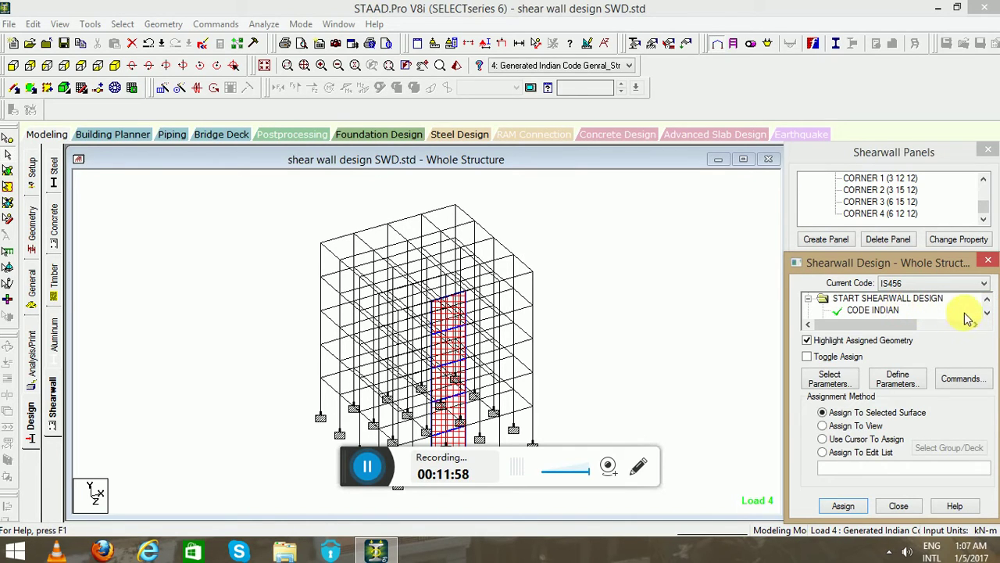
left_click(986, 312)
left_click(987, 312)
left_click(987, 312)
left_click(987, 311)
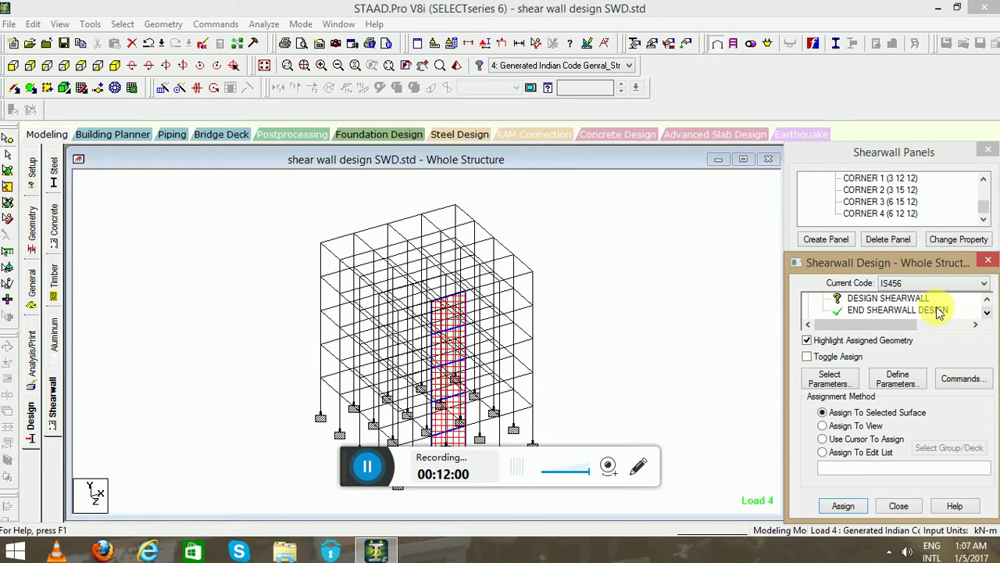
Assign the DESIGN SHEARWALL command to the wall through Assign To View
left_click(890, 299)
left_click(850, 425)
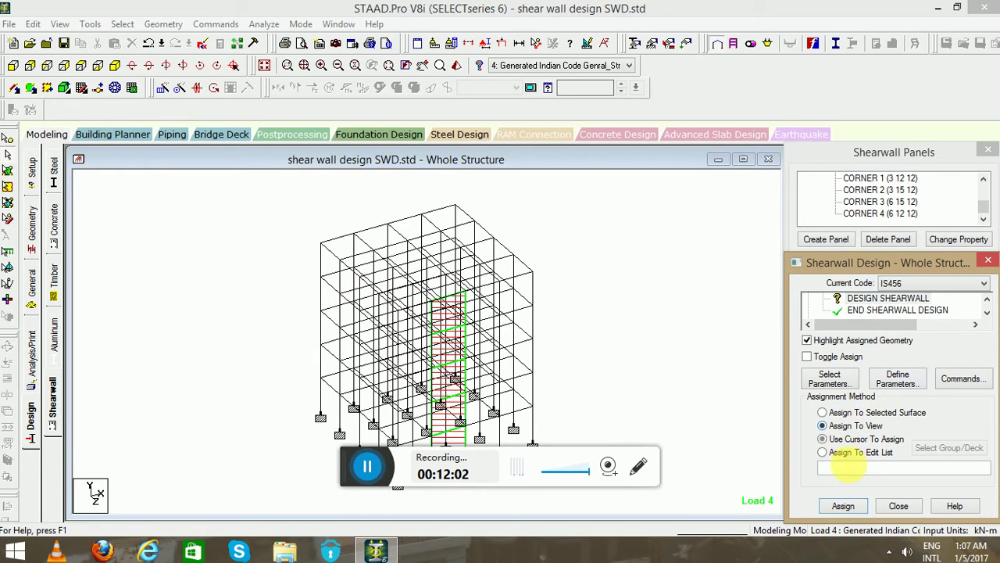
left_click(843, 507)
left_click(877, 426)
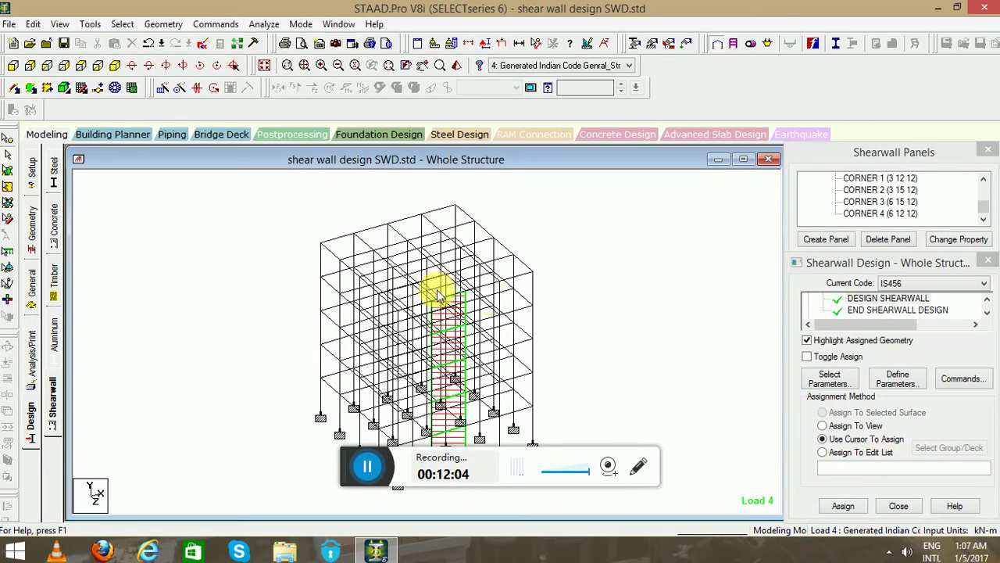
Save the model, run the analysis with shear wall design, and choose View Output File
left_click(264, 24)
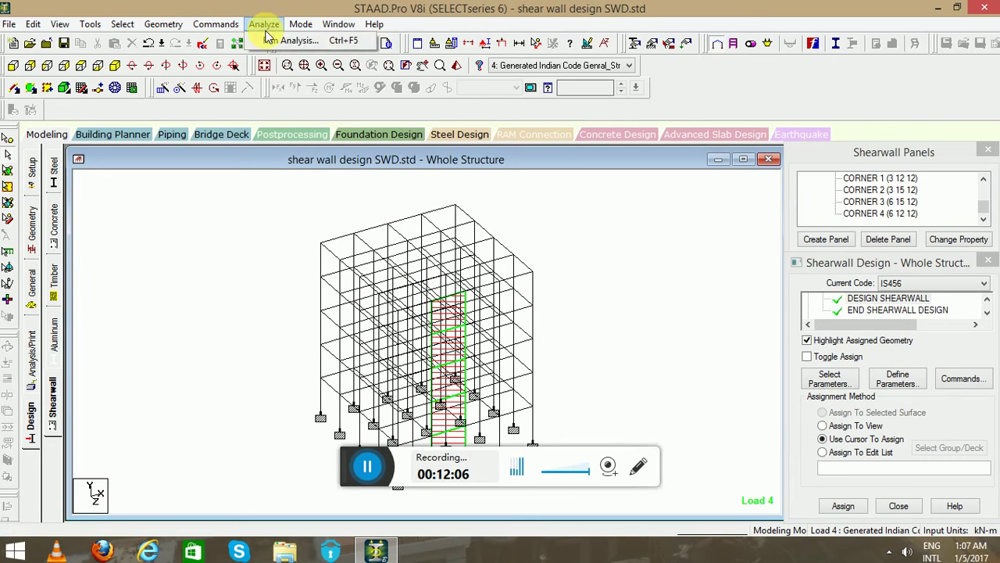
left_click(273, 40)
left_click(410, 295)
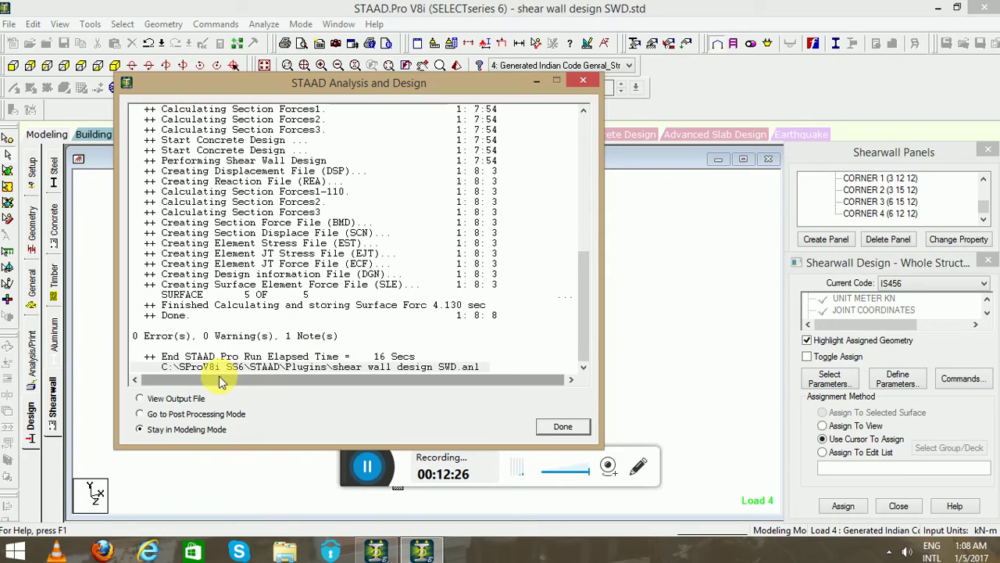
left_click(172, 400)
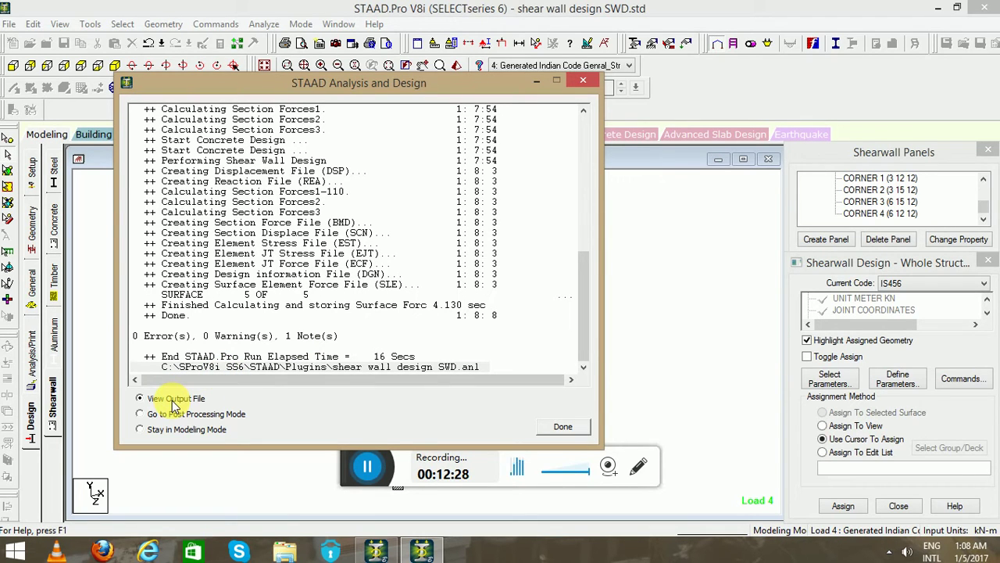
Open the output report and jump through load totals to the shear wall design results
left_click(559, 434)
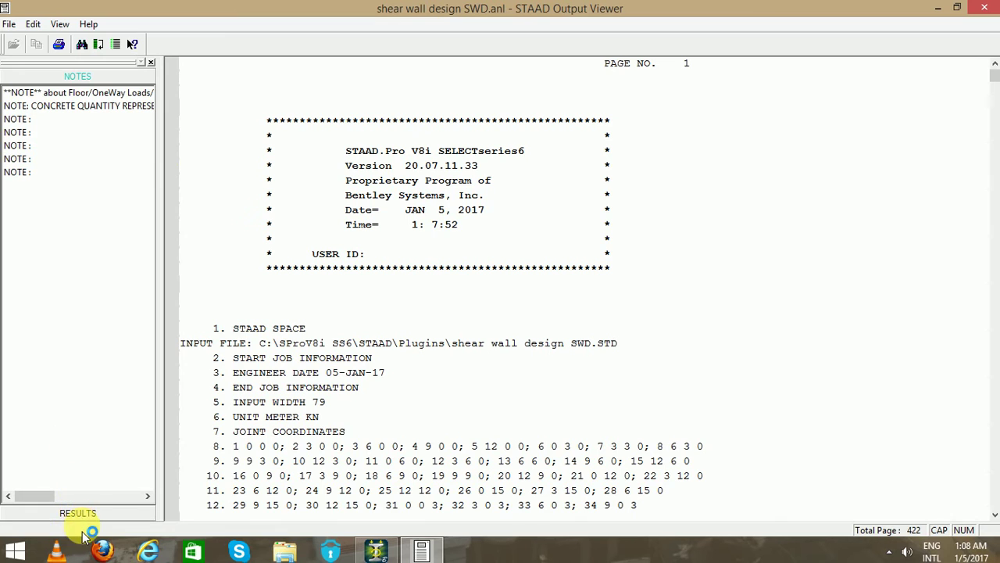
left_click(93, 516)
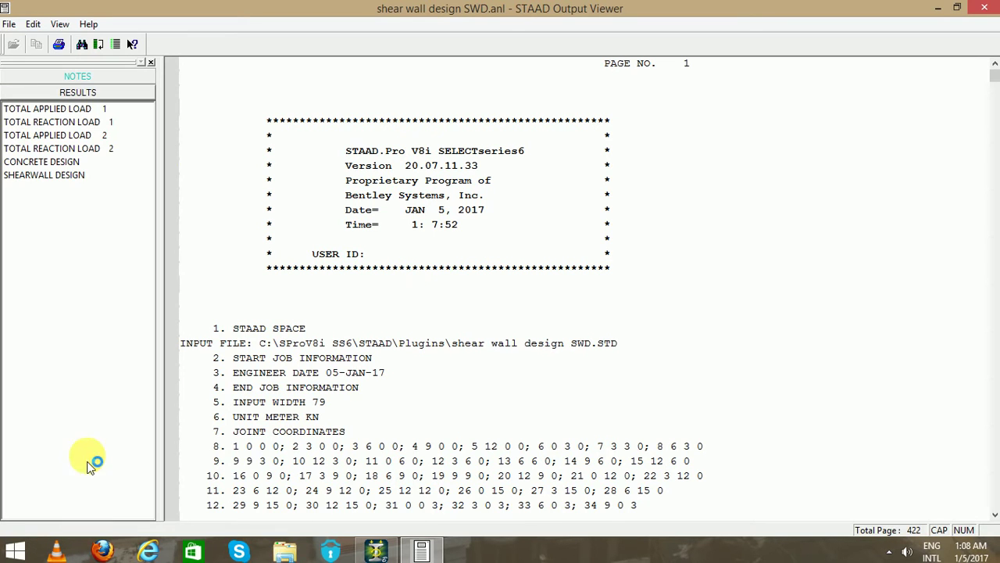
left_click(49, 163)
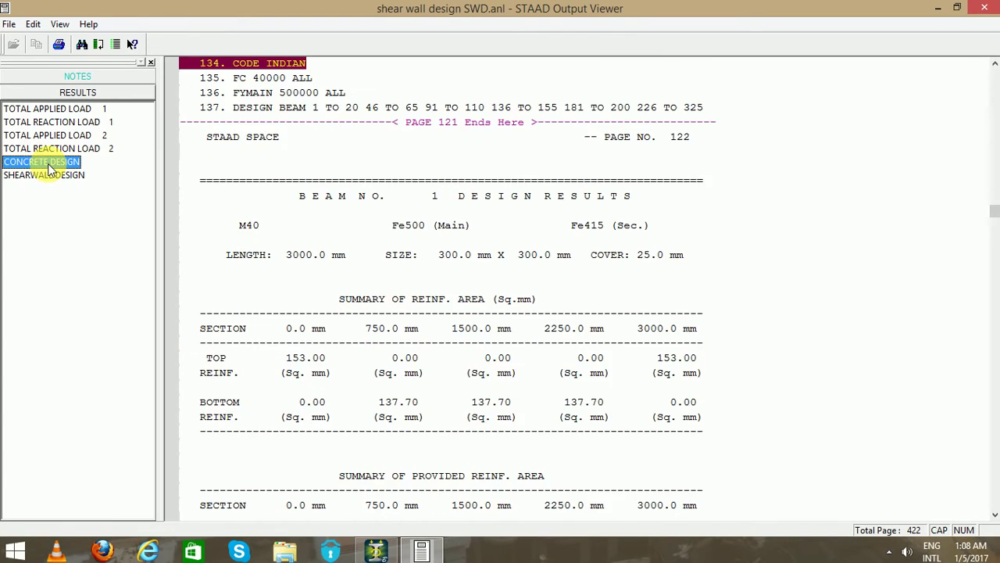
left_click(56, 109)
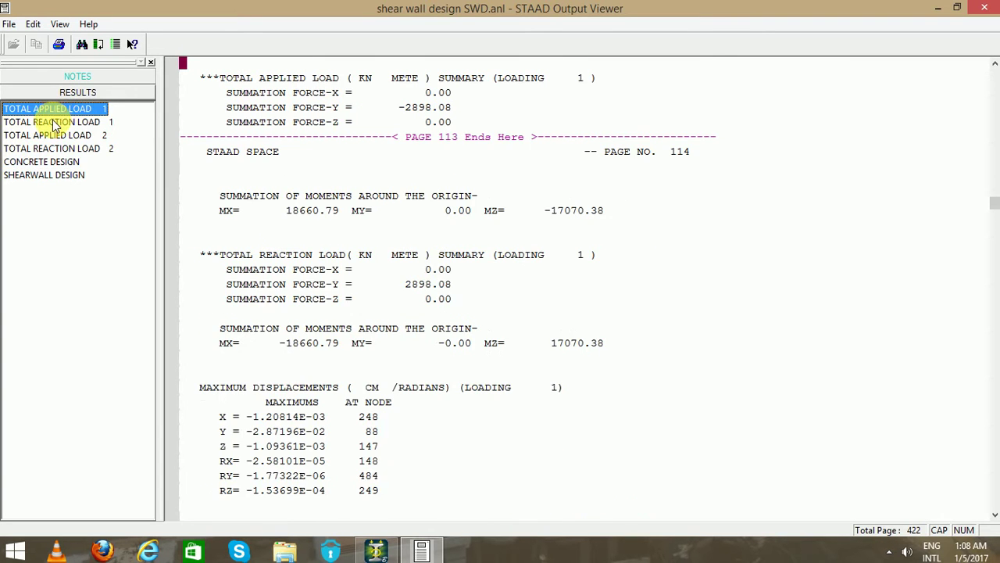
left_click(50, 136)
left_click(39, 148)
left_click(35, 177)
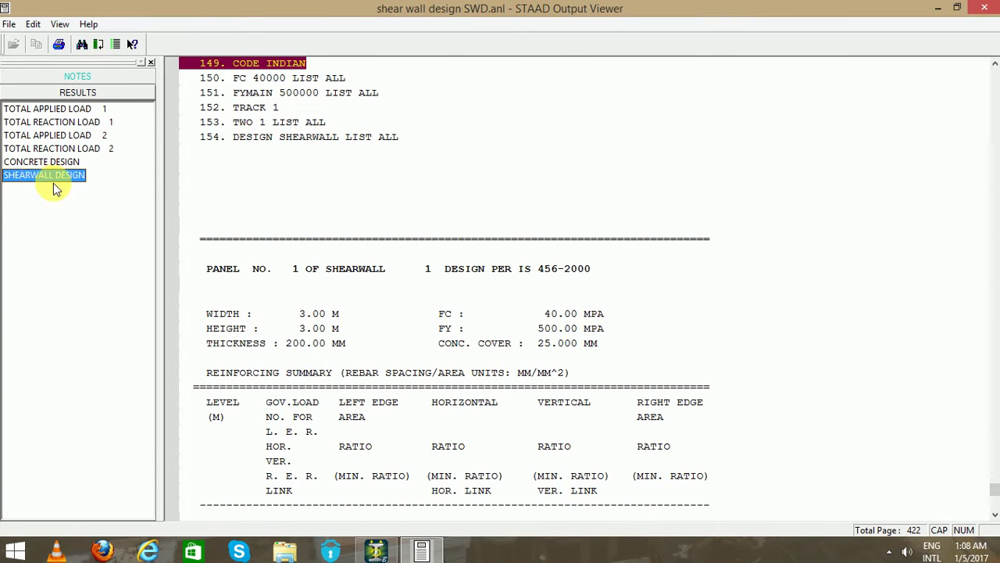
left_click(449, 221)
Highlight panel 1's WIDTH/FC and HEIGHT/FY property lines, then clear the marking
scroll(449, 223, "down", 1)
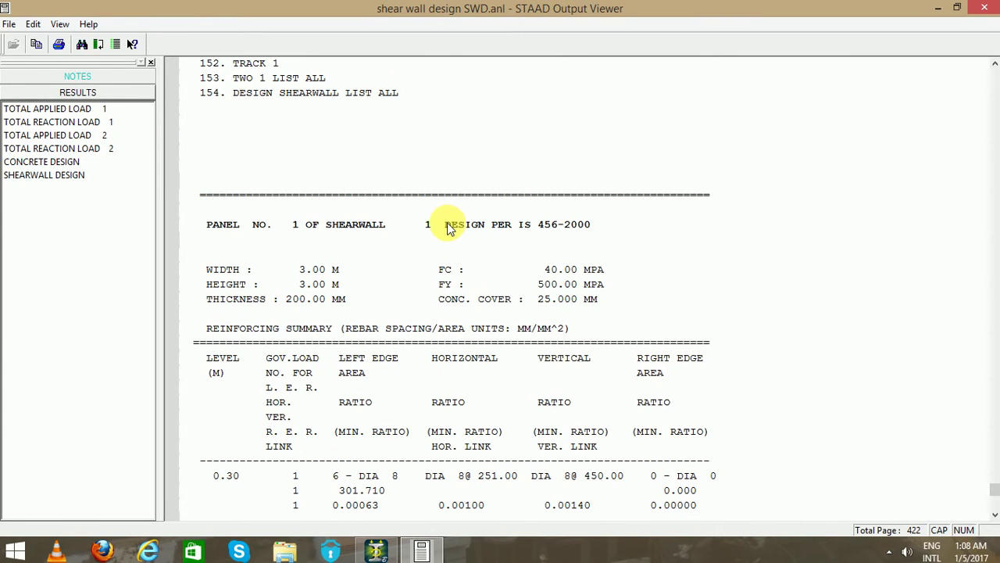
left_click(228, 270)
left_click(229, 288)
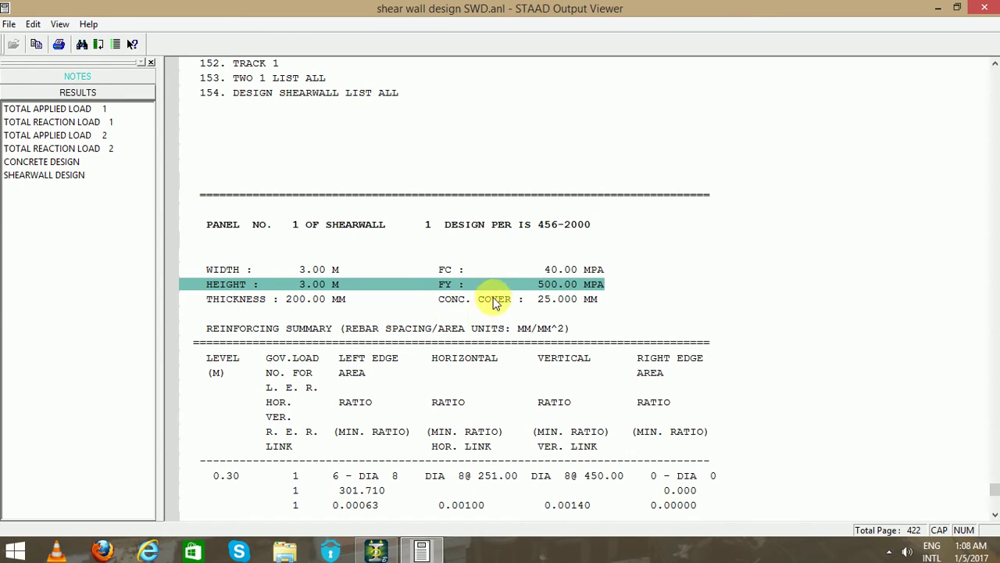
left_click(571, 313)
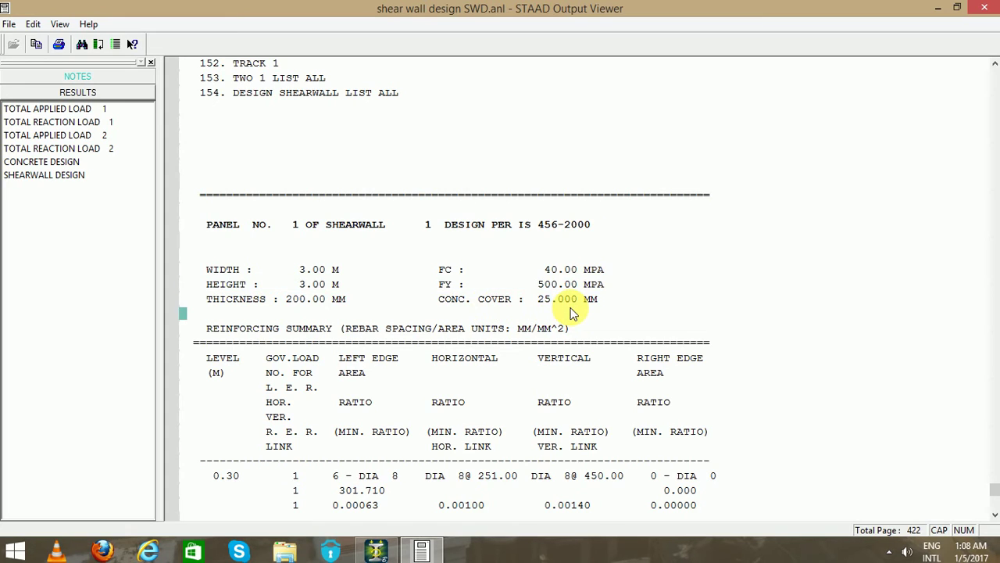
Scroll through the IS 456 shearwall panel results to the end and close the Output Viewer
scroll(570, 313, "down", 1)
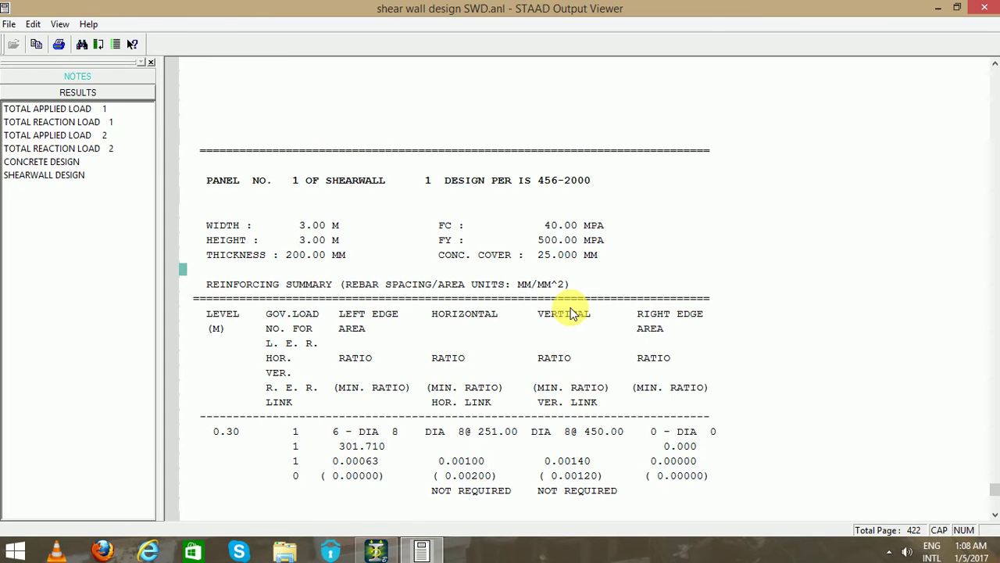
scroll(570, 312, "down", 1)
scroll(570, 312, "down", 12)
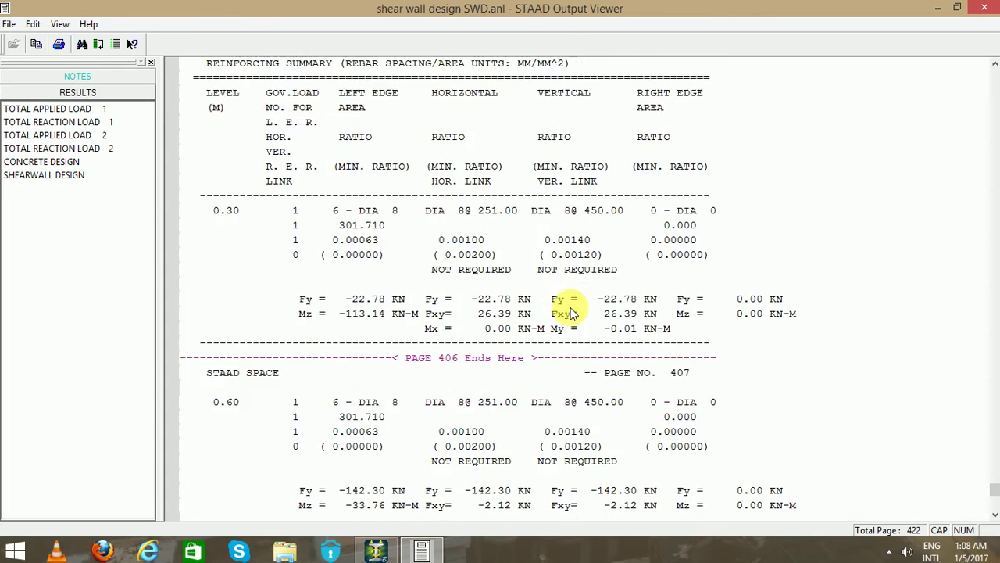
scroll(570, 313, "down", 7)
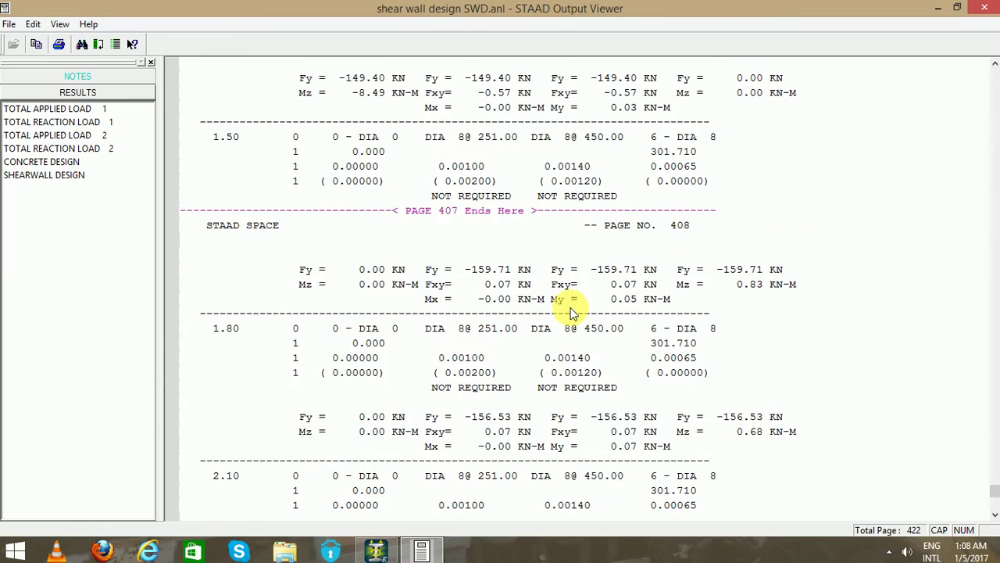
scroll(571, 313, "up", 7)
scroll(570, 312, "up", 11)
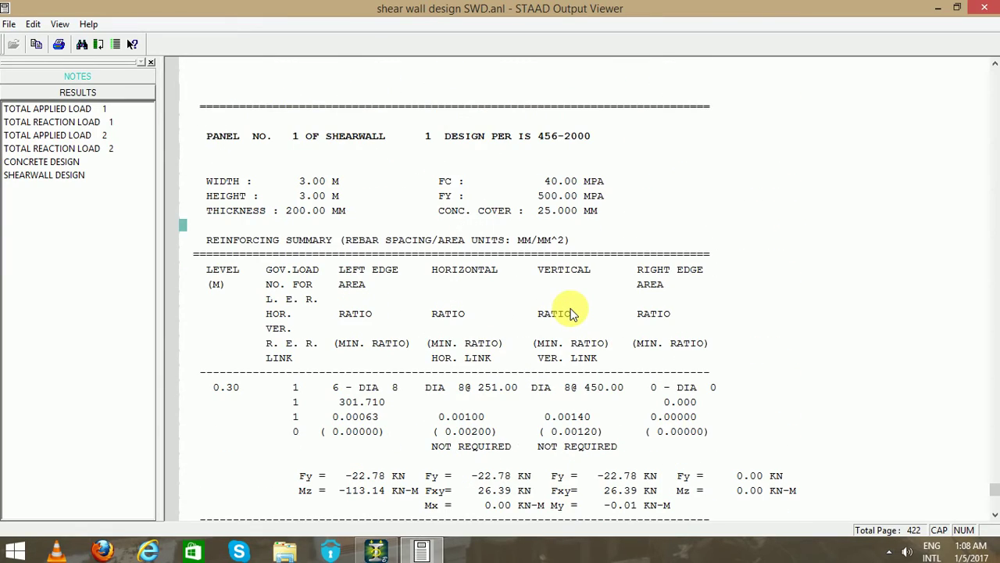
scroll(654, 299, "down", 15)
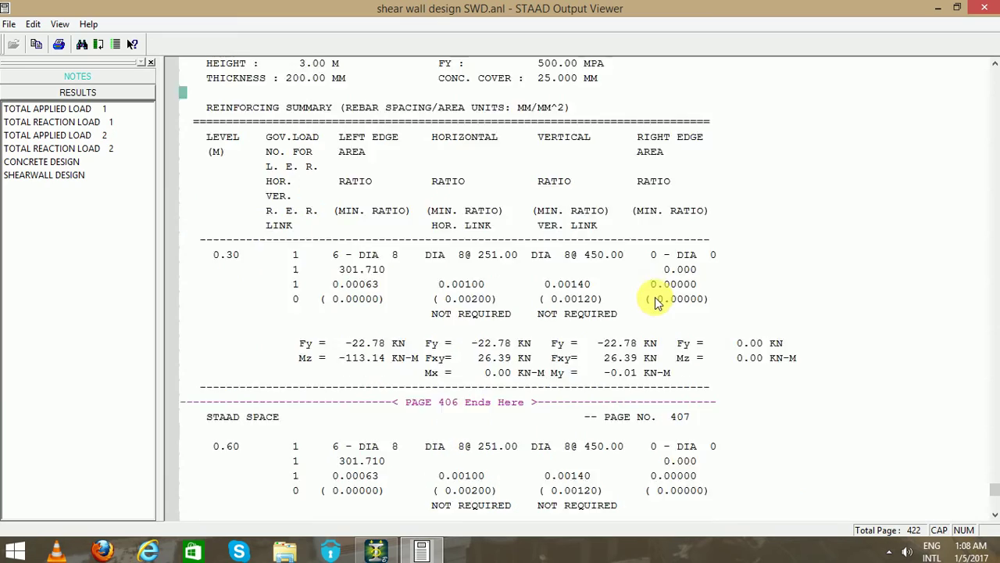
scroll(654, 299, "down", 20)
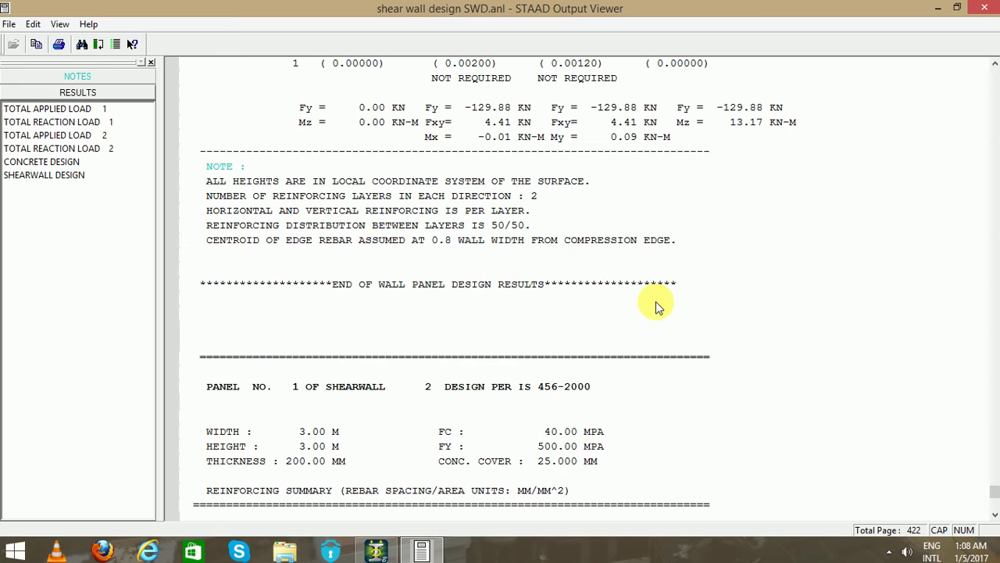
scroll(656, 307, "down", 6)
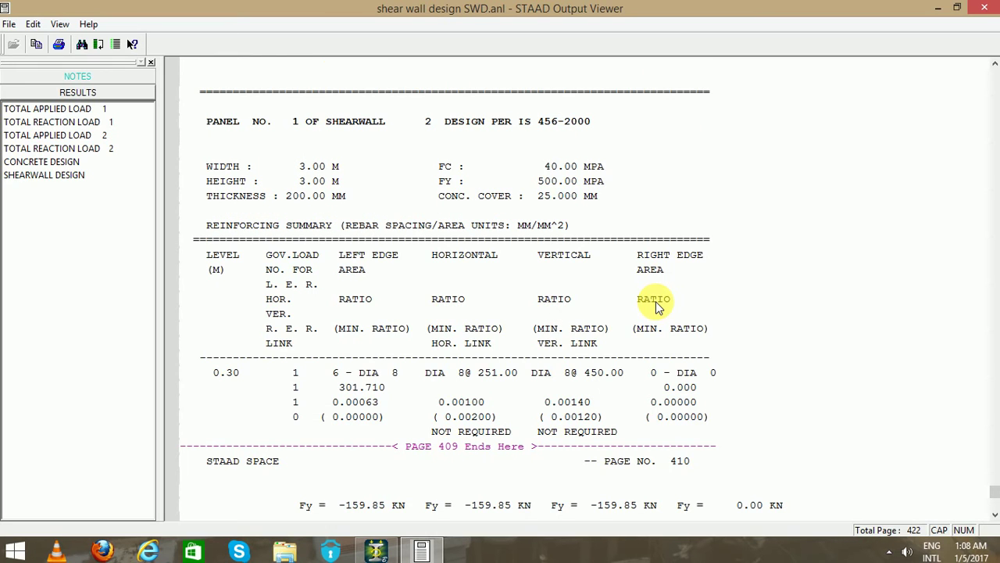
scroll(657, 306, "down", 20)
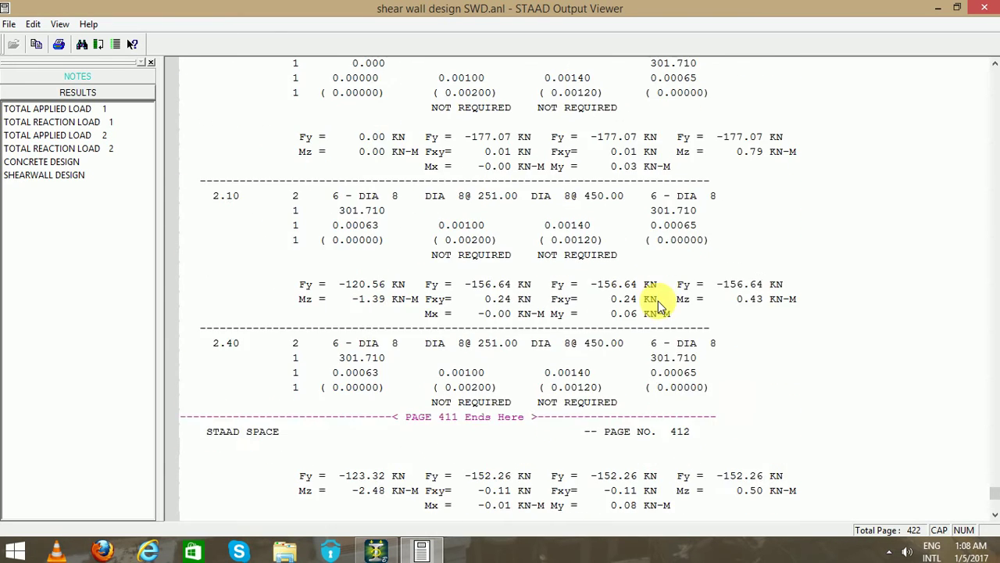
scroll(658, 300, "down", 20)
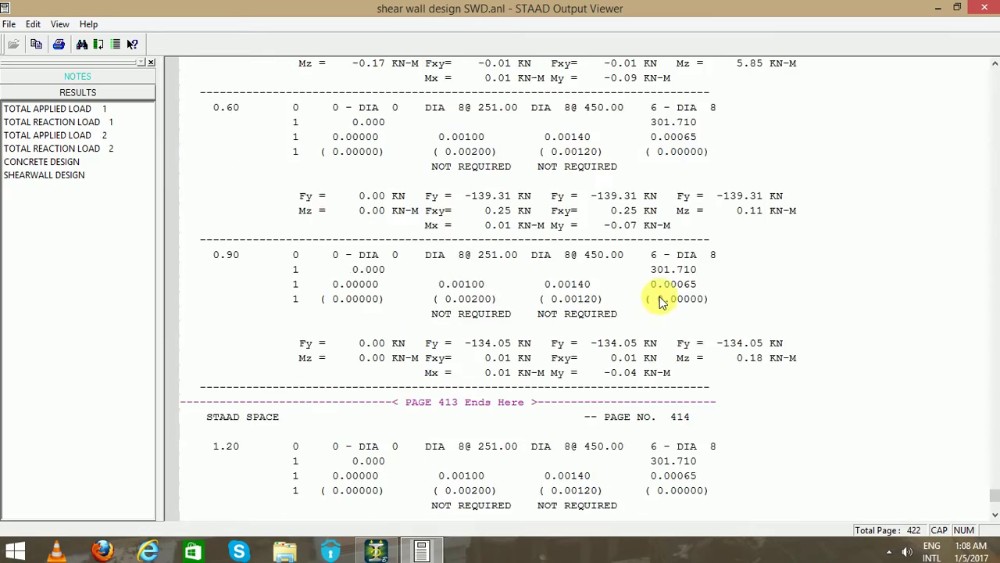
scroll(660, 301, "down", 20)
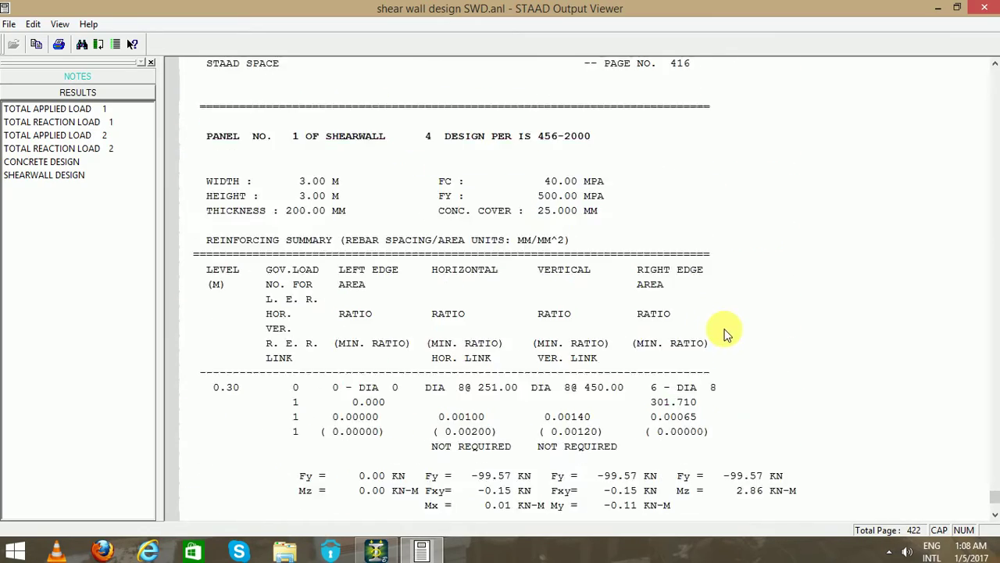
scroll(727, 335, "down", 12)
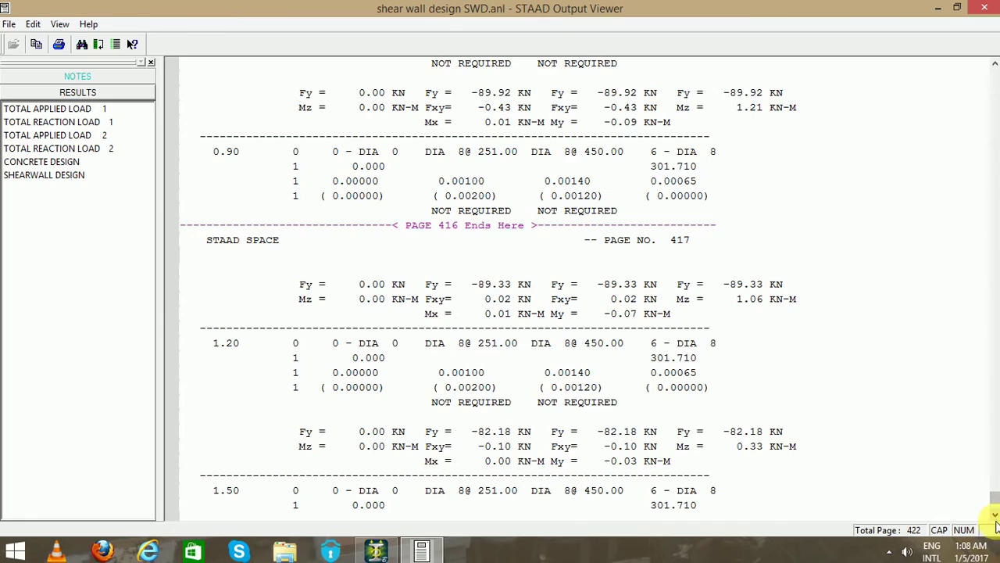
left_click_drag(993, 506, 995, 512)
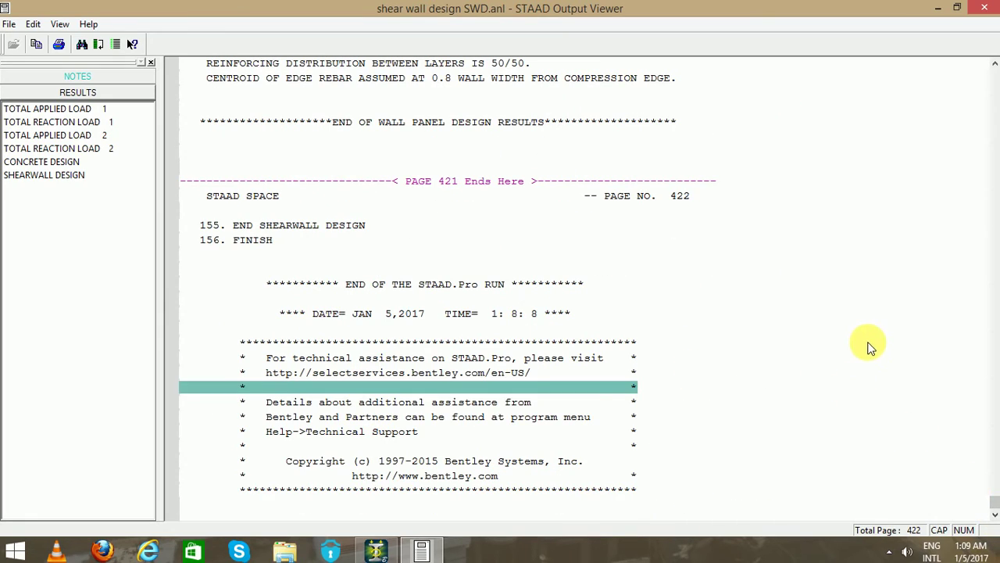
scroll(883, 351, "up", 9)
left_click(986, 9)
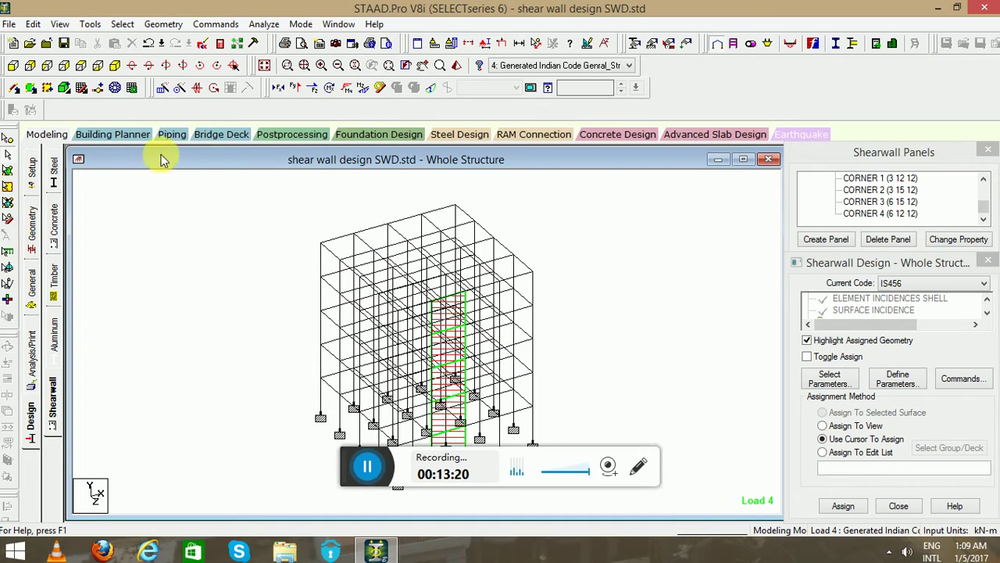
Show results for all load cases with node displacement summary and beam maximum relative displacements
left_click(277, 135)
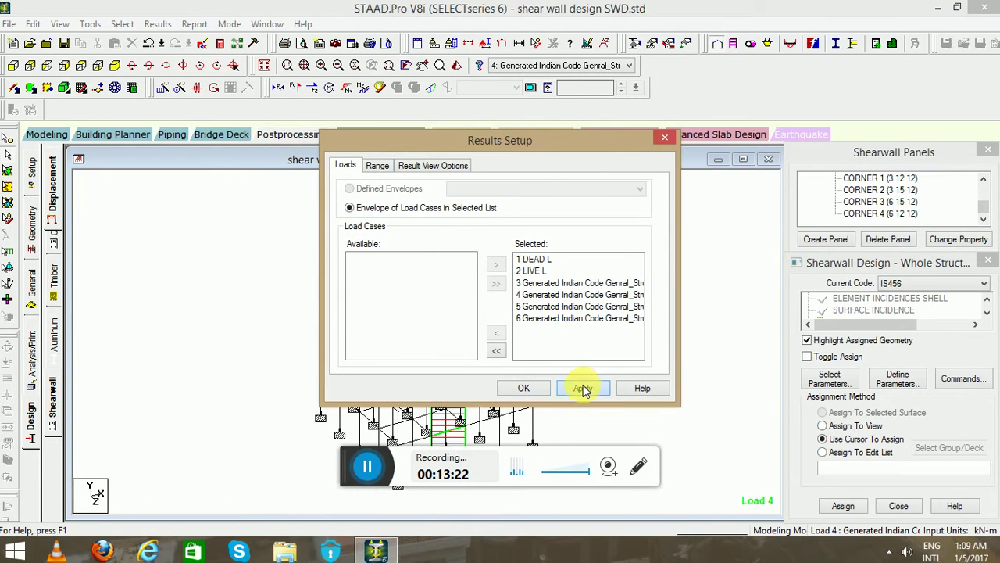
left_click(524, 389)
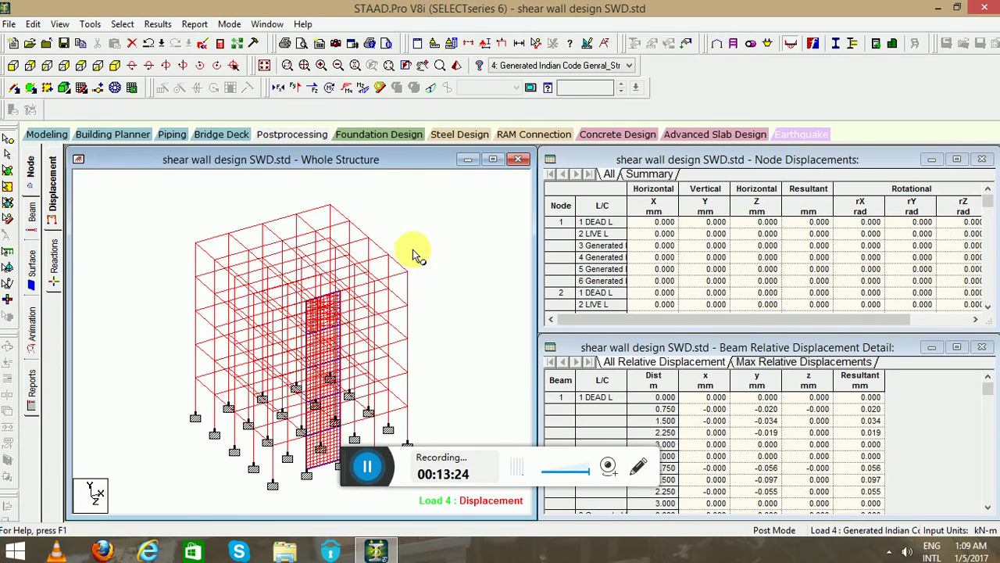
left_click(611, 175)
left_click(647, 177)
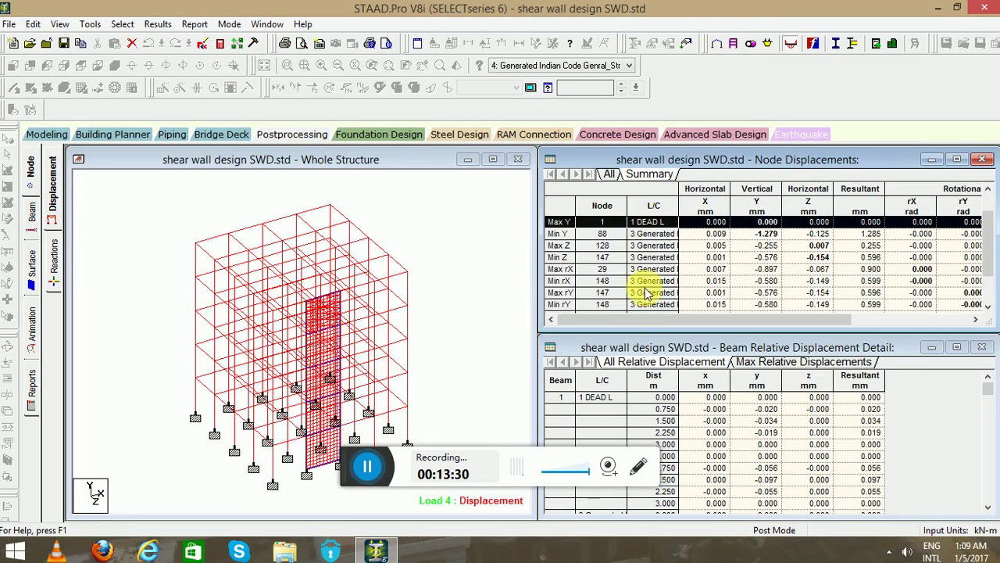
left_click(669, 364)
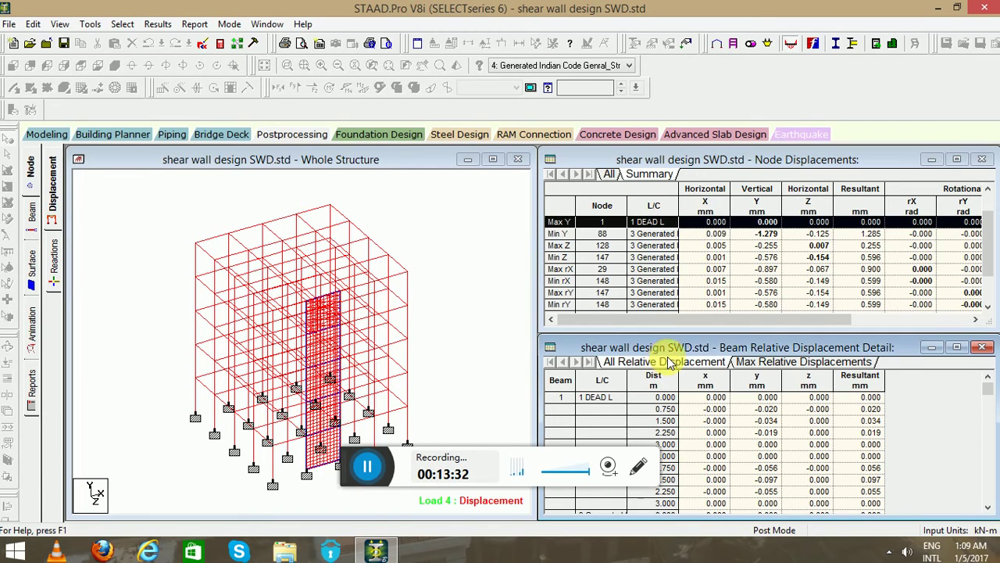
left_click(762, 362)
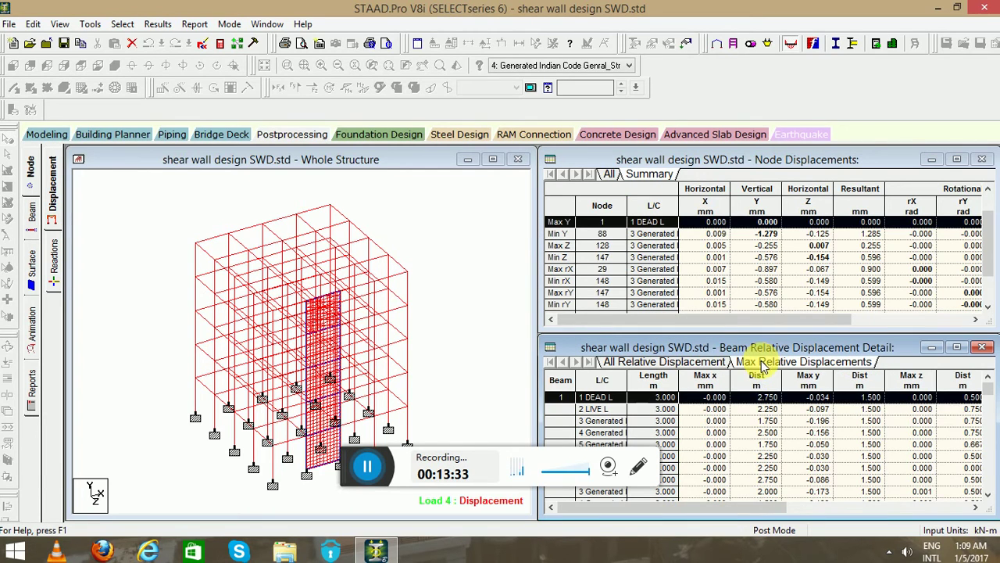
Show the support reactions summary of maximum and minimum reactions
left_click(55, 264)
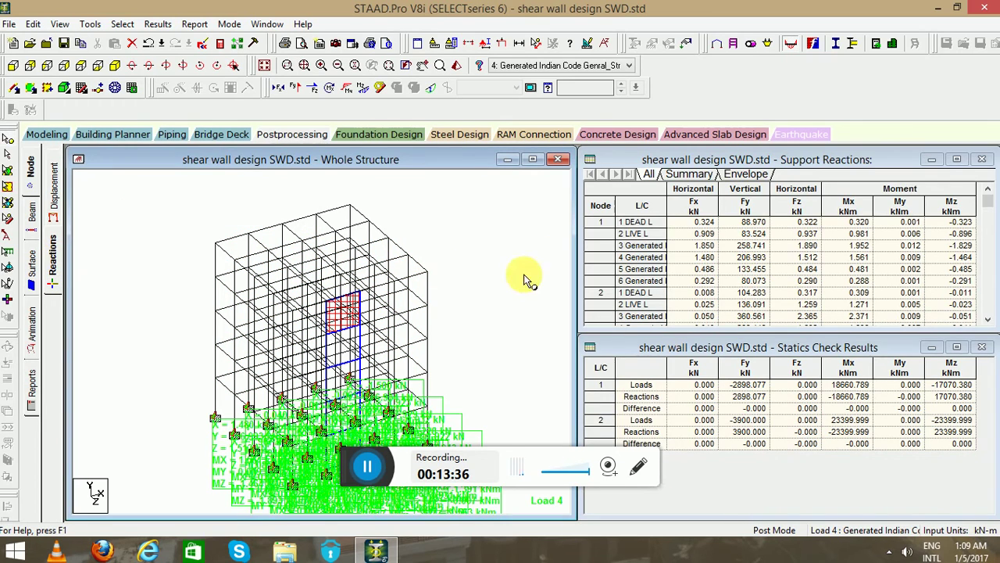
left_click(687, 176)
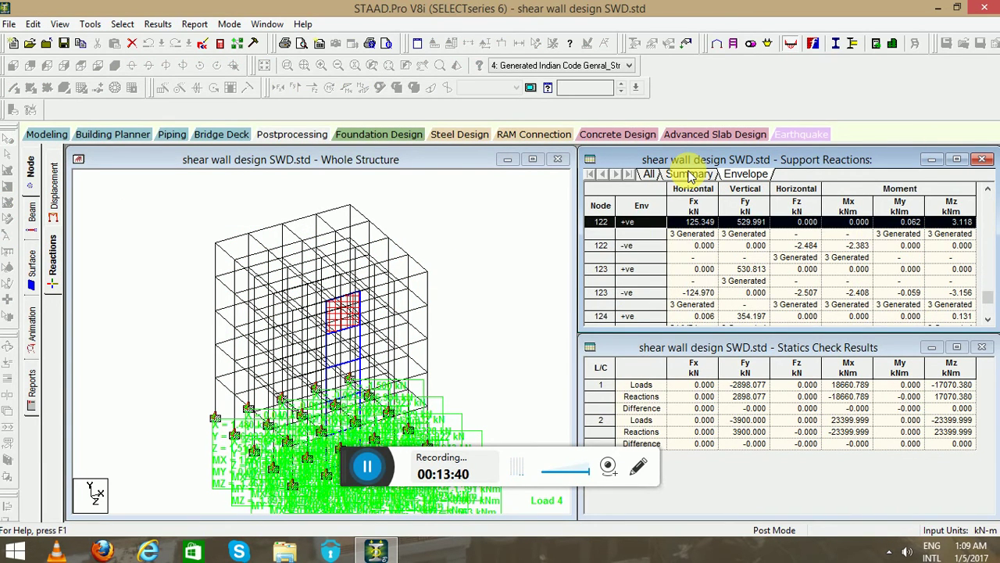
left_click(689, 176)
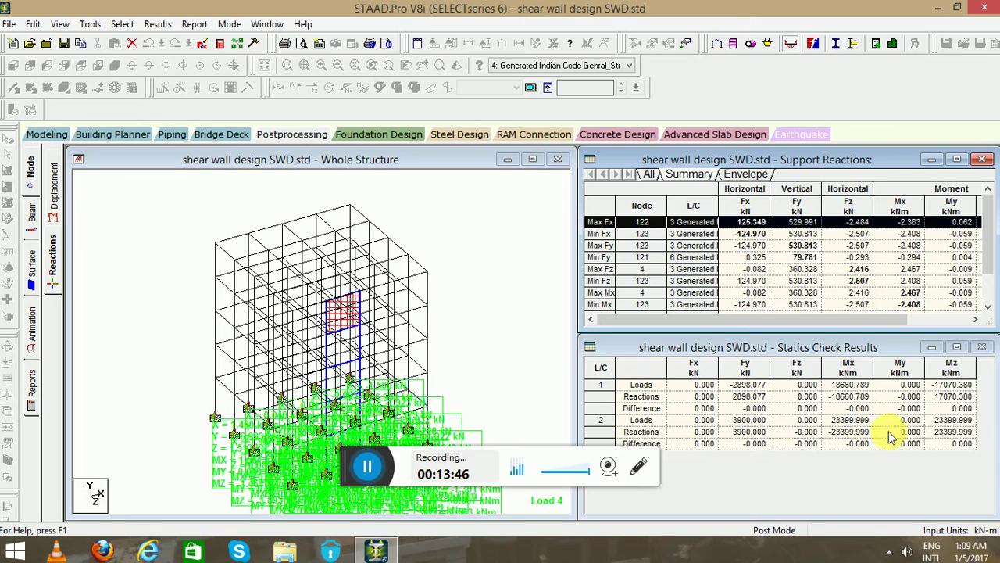
Review beam end force extremes, maximum axial, bending and shear forces, and beam graphs
left_click(31, 211)
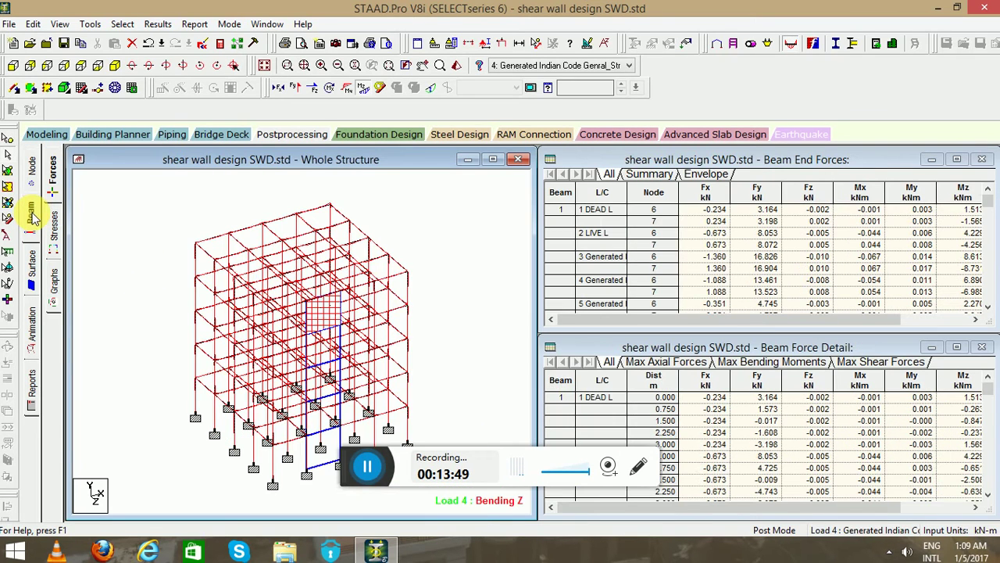
left_click(651, 174)
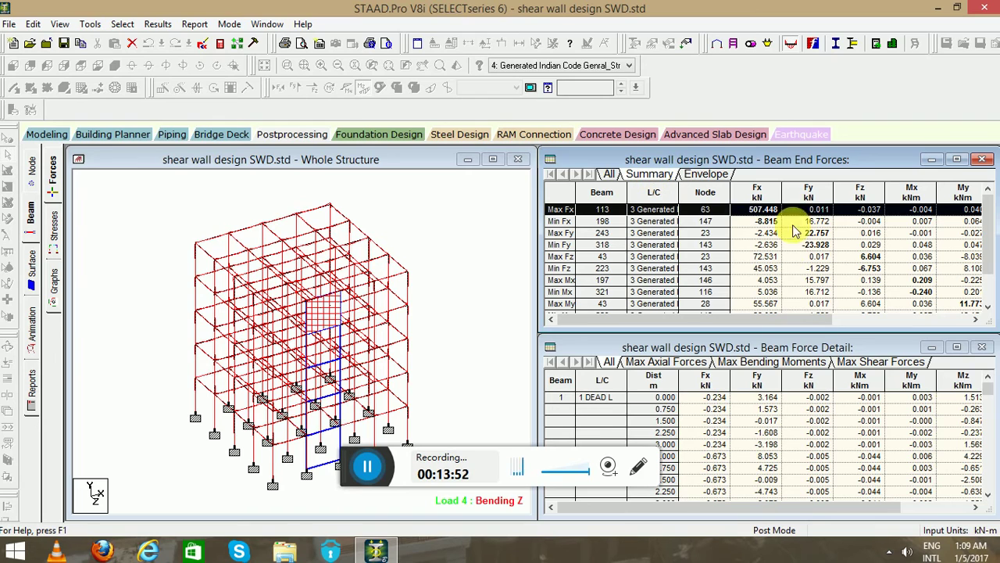
left_click(656, 364)
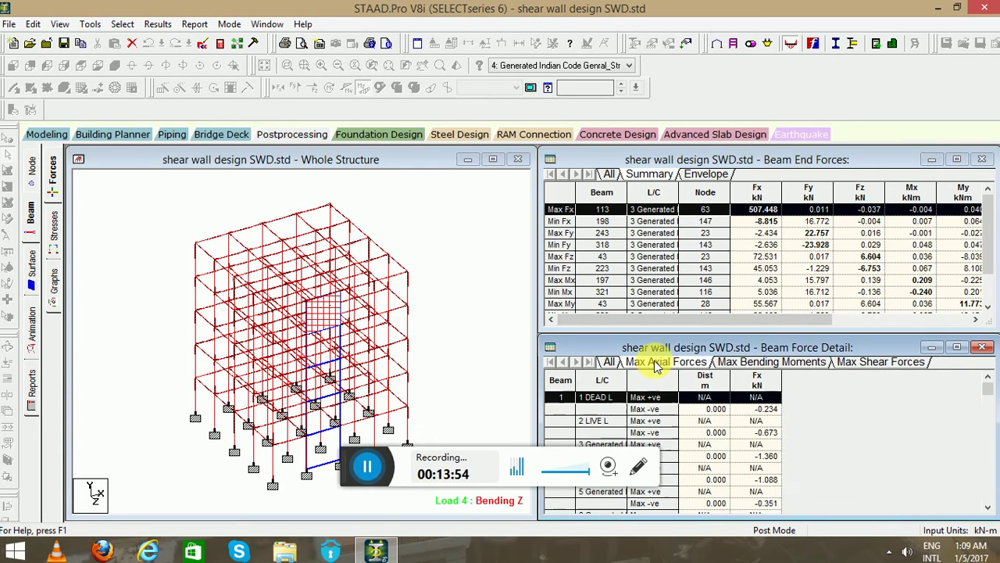
left_click(746, 362)
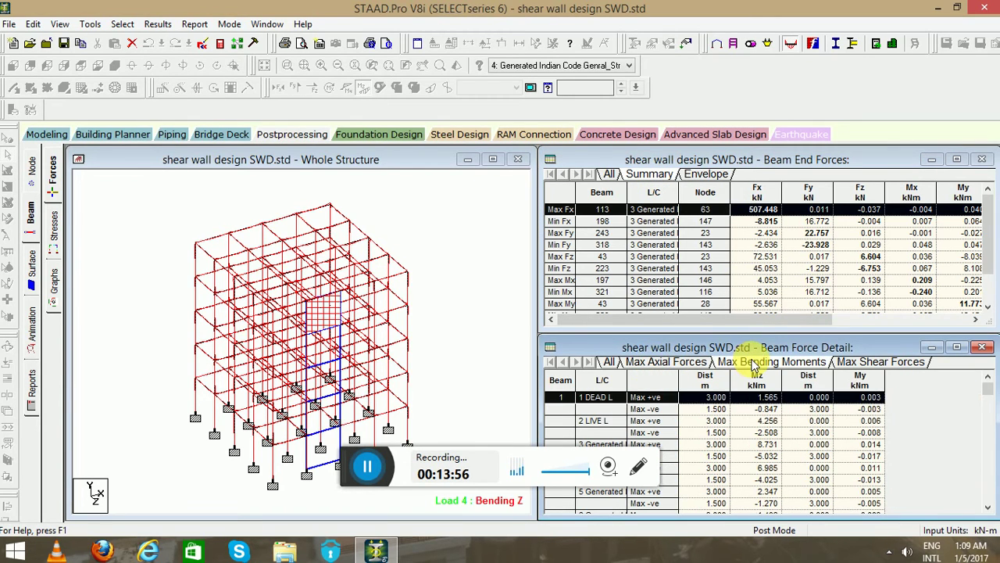
left_click(860, 363)
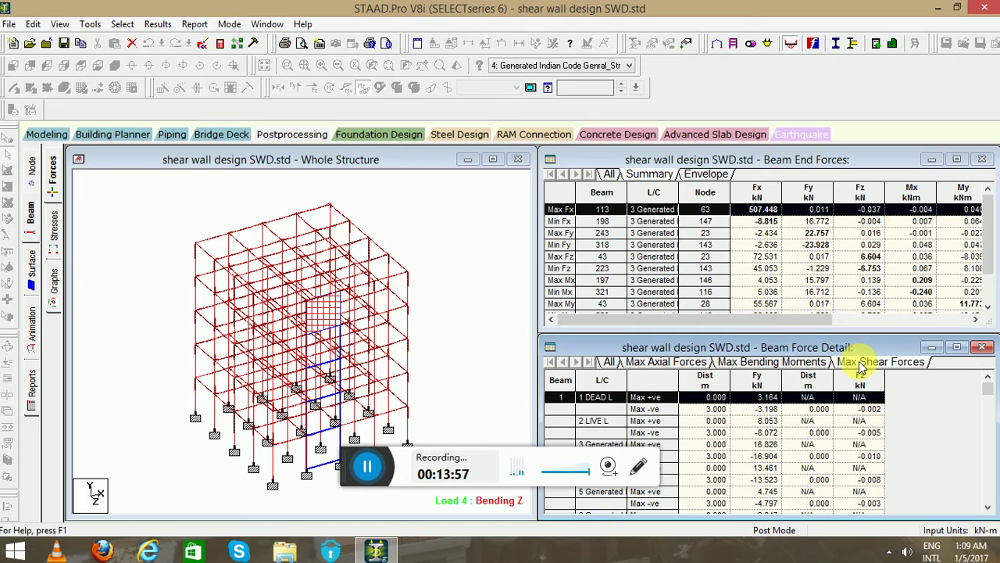
left_click(50, 280)
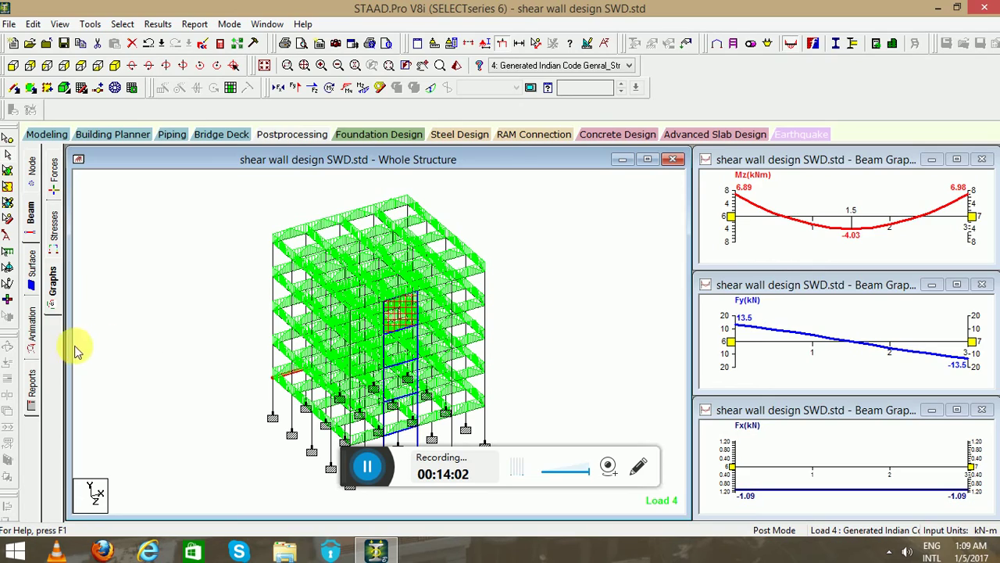
Show the Surface Results table with surface forces at Y (local)
left_click(36, 279)
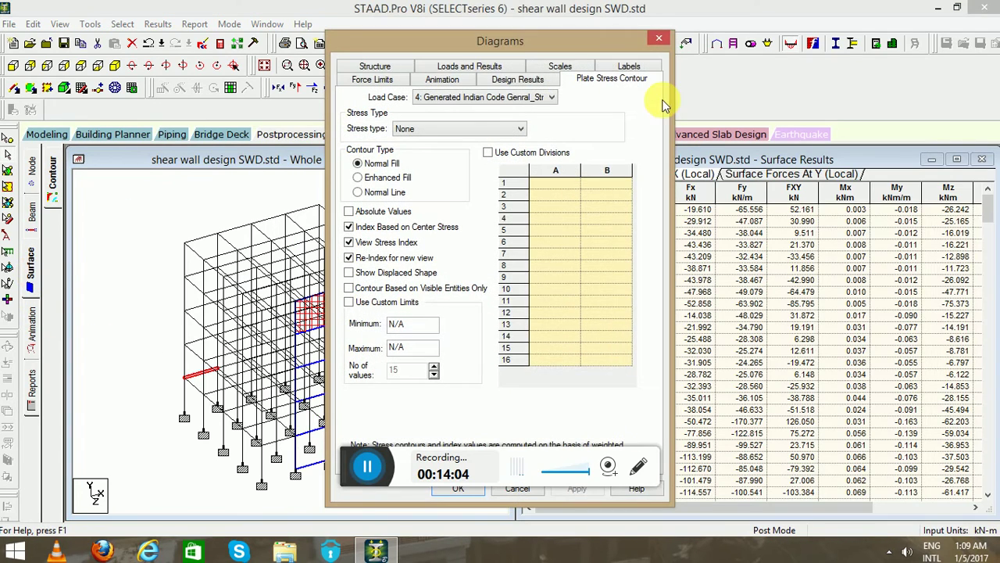
left_click(658, 38)
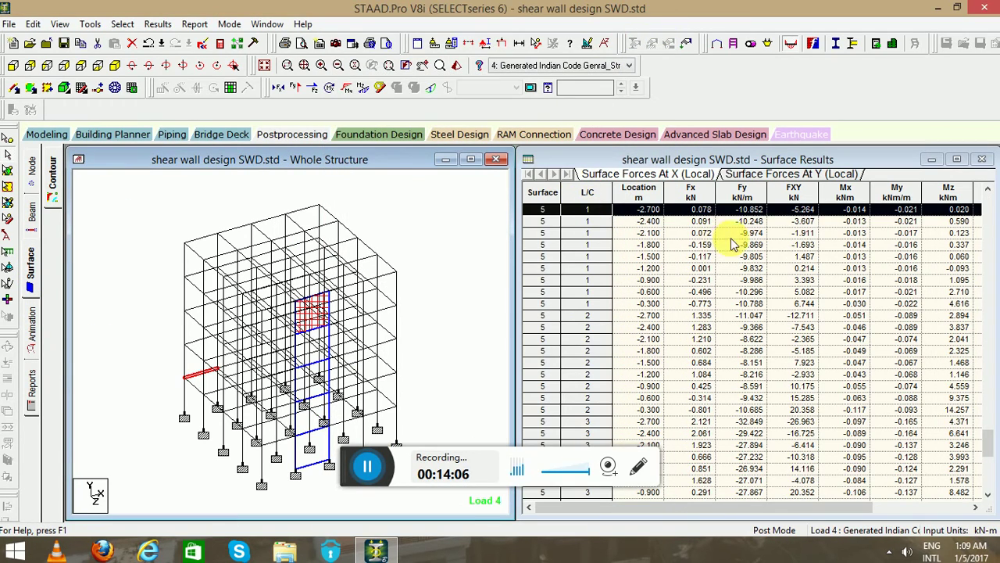
left_click(637, 172)
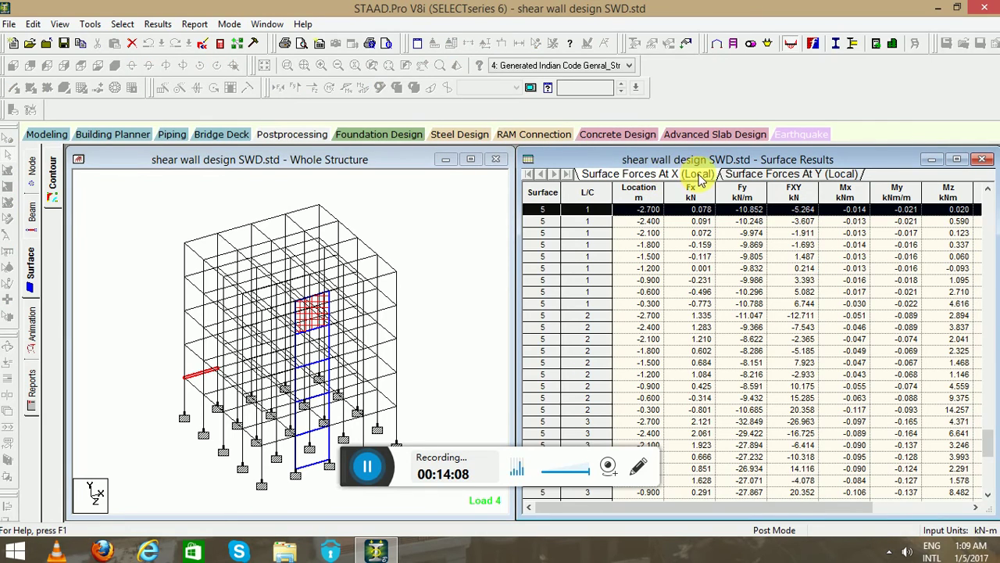
left_click(776, 175)
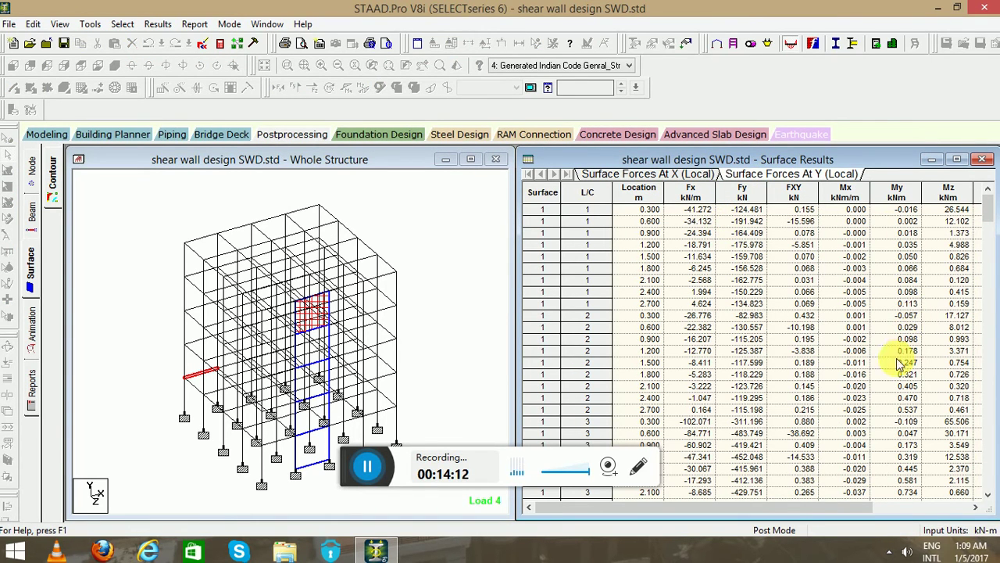
Apply a Deflection animation to the structure
left_click(32, 326)
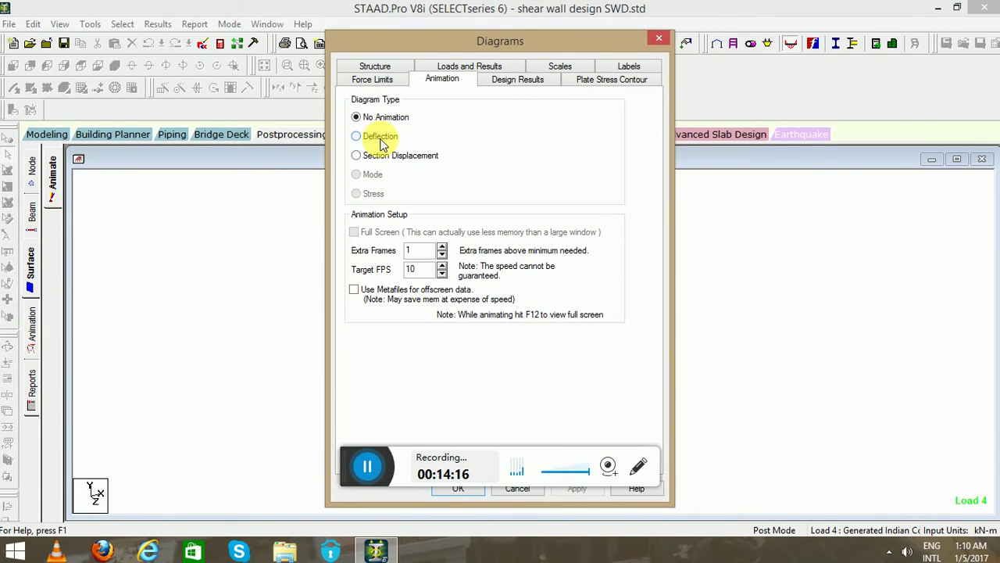
left_click(376, 136)
left_click(583, 493)
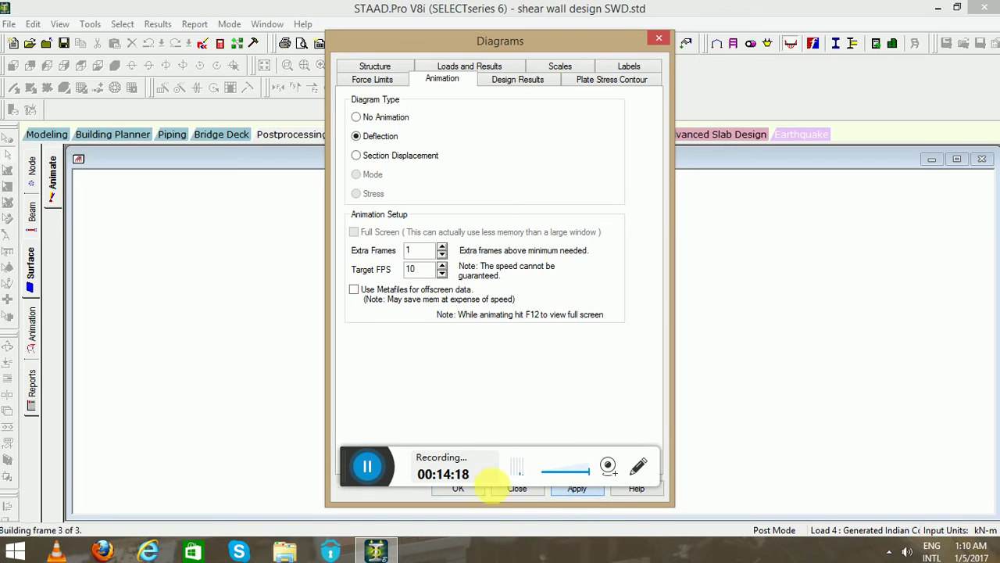
left_click(471, 491)
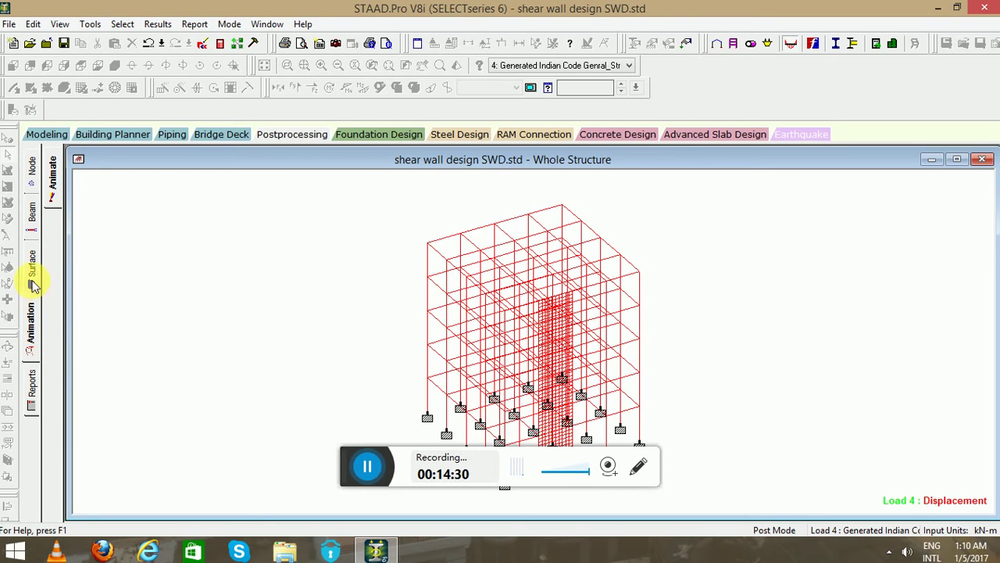
Show the node displacement summary and beam max relative displacements, then bring up Report Setup
left_click(31, 176)
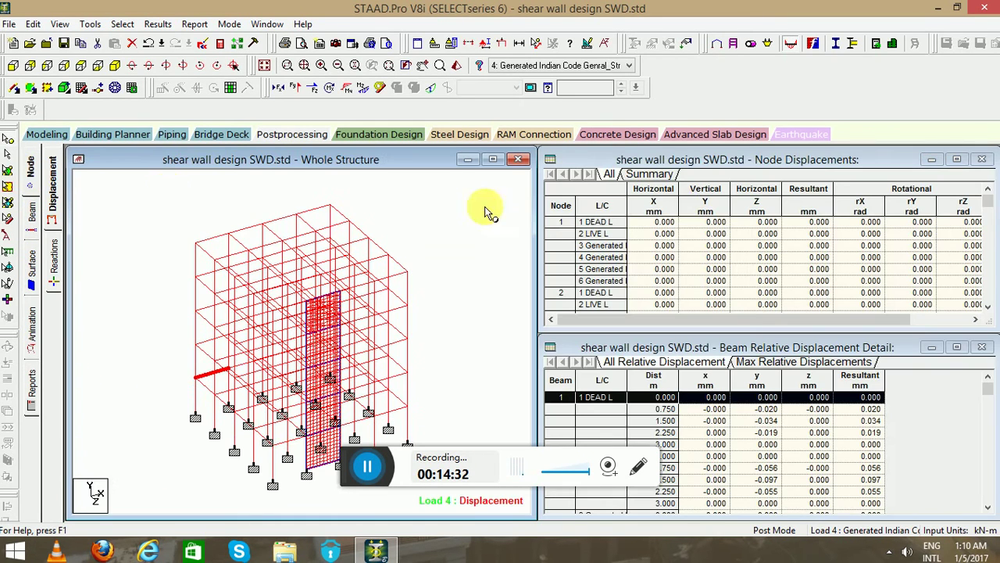
left_click(654, 175)
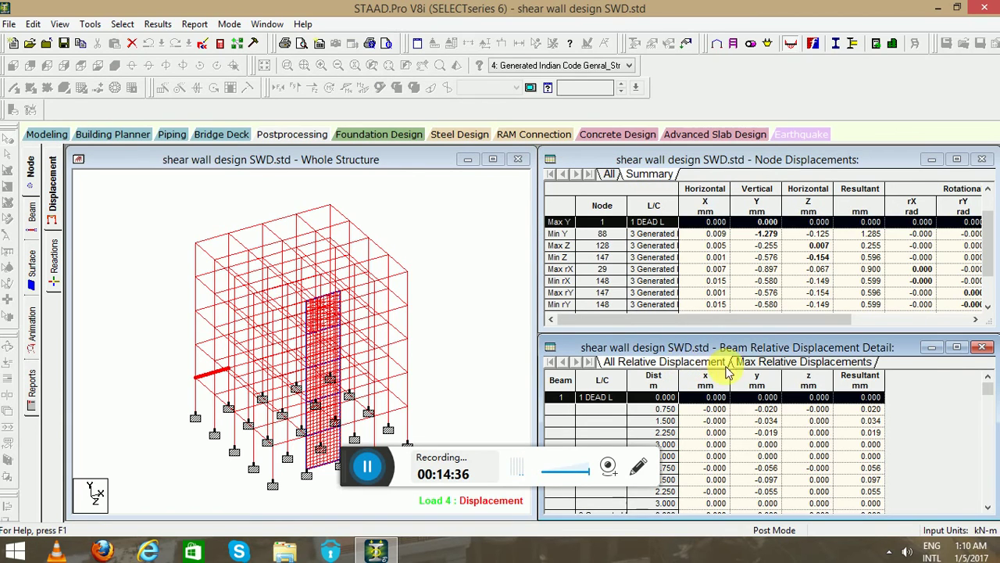
left_click(763, 363)
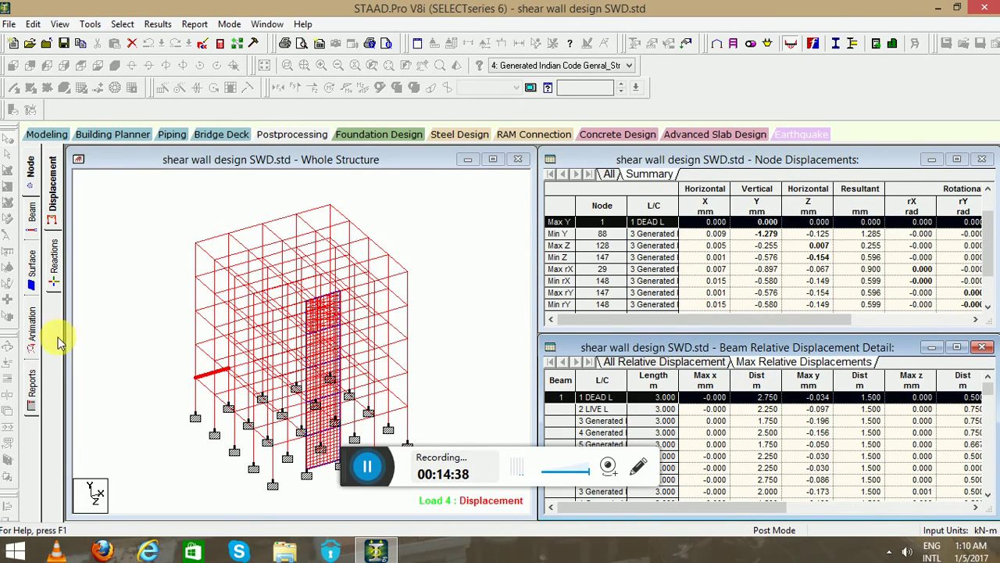
left_click(37, 379)
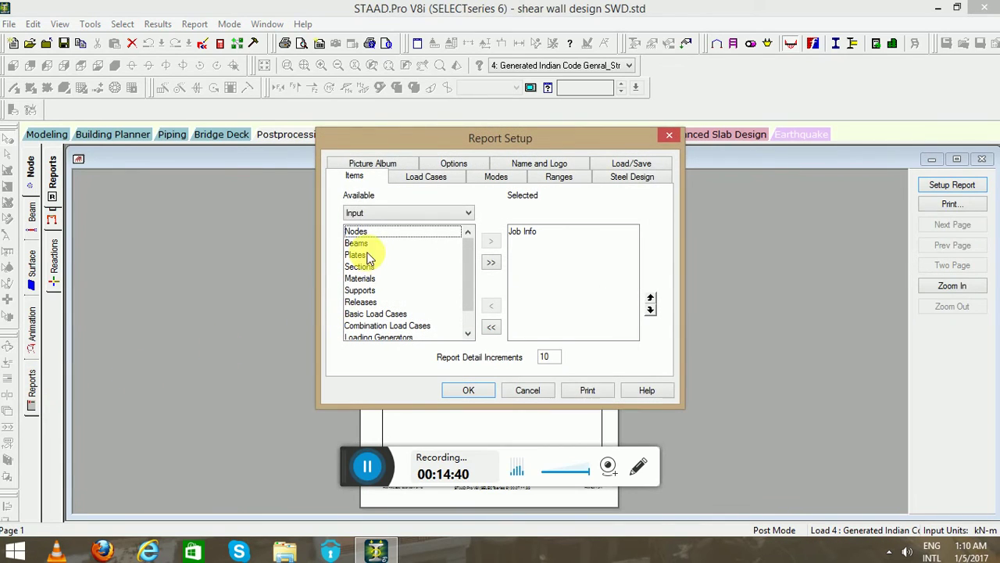
Add Nodes, Beams, Sections, Supports, Basic and Combination Load Cases to the report
left_click(362, 231)
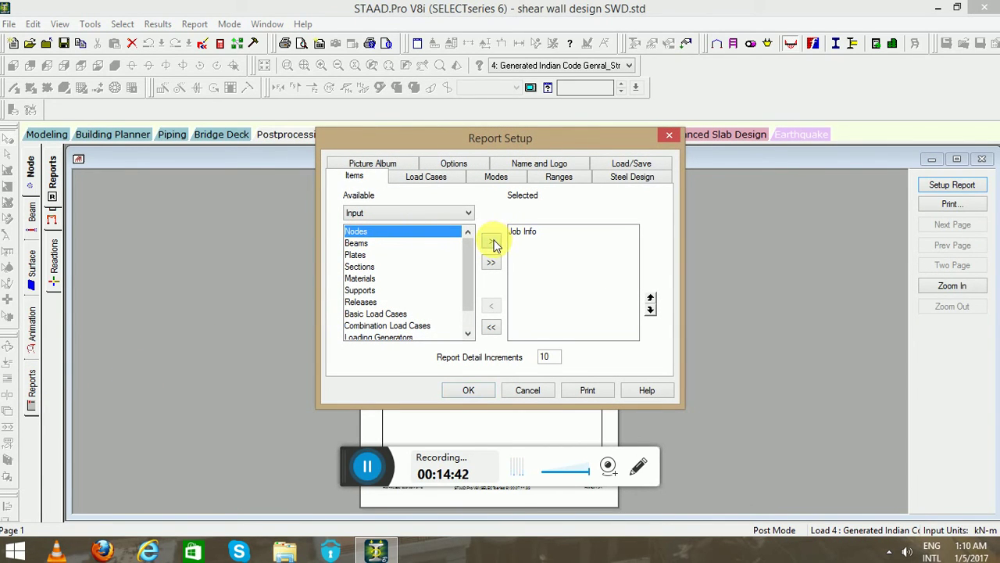
left_click(491, 241)
left_click(362, 231)
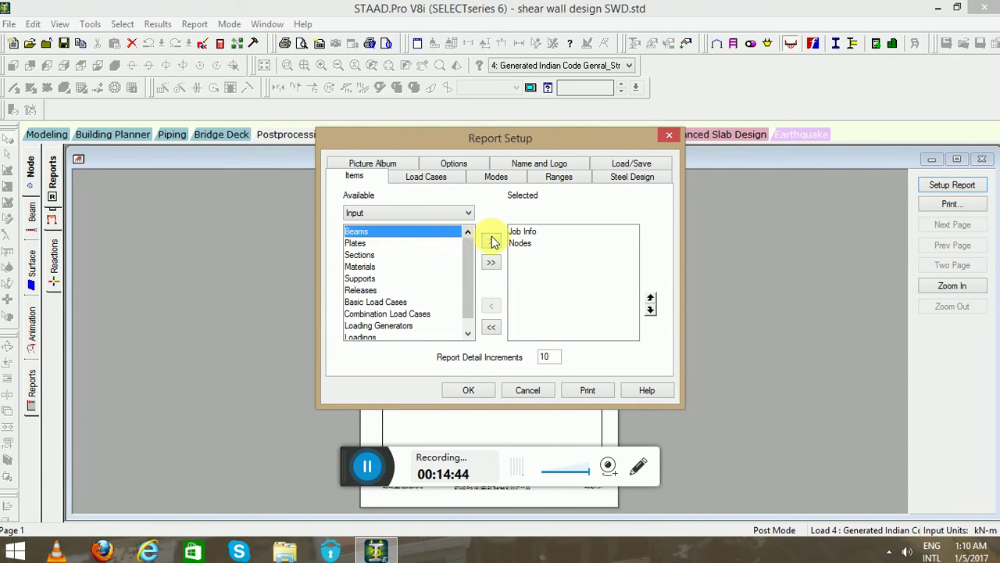
left_click(491, 241)
left_click(374, 243)
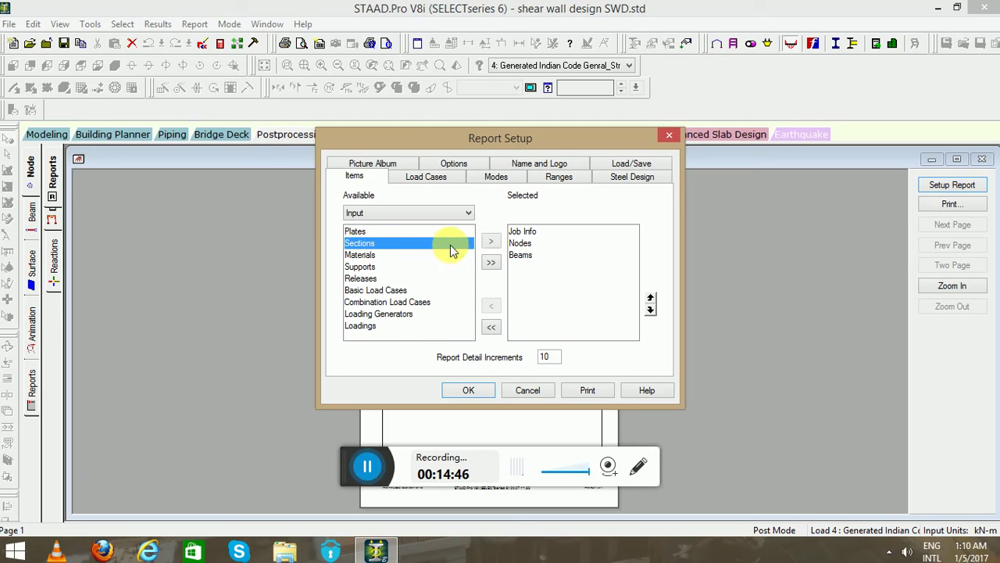
left_click(491, 241)
left_click(364, 255)
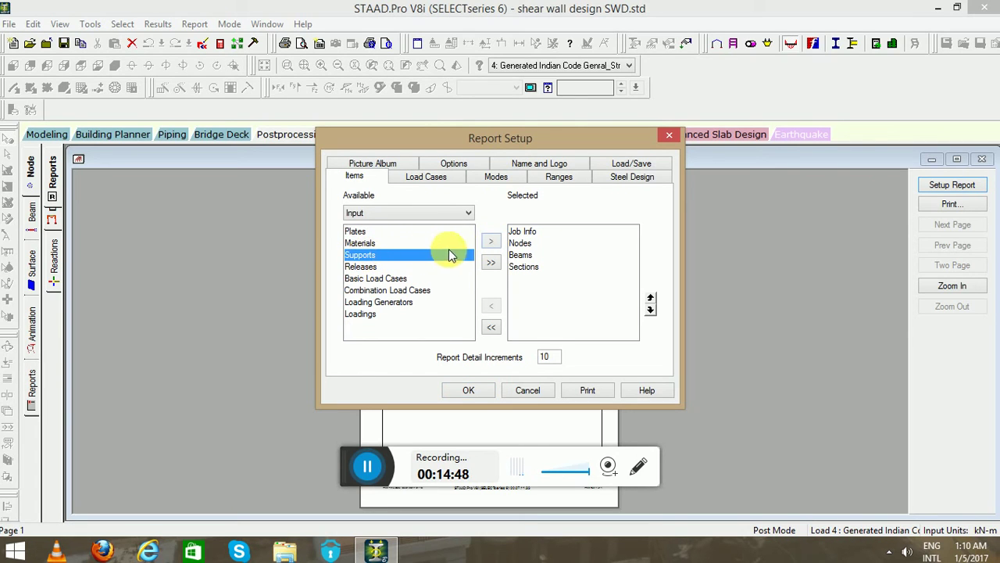
left_click(491, 241)
left_click(402, 266)
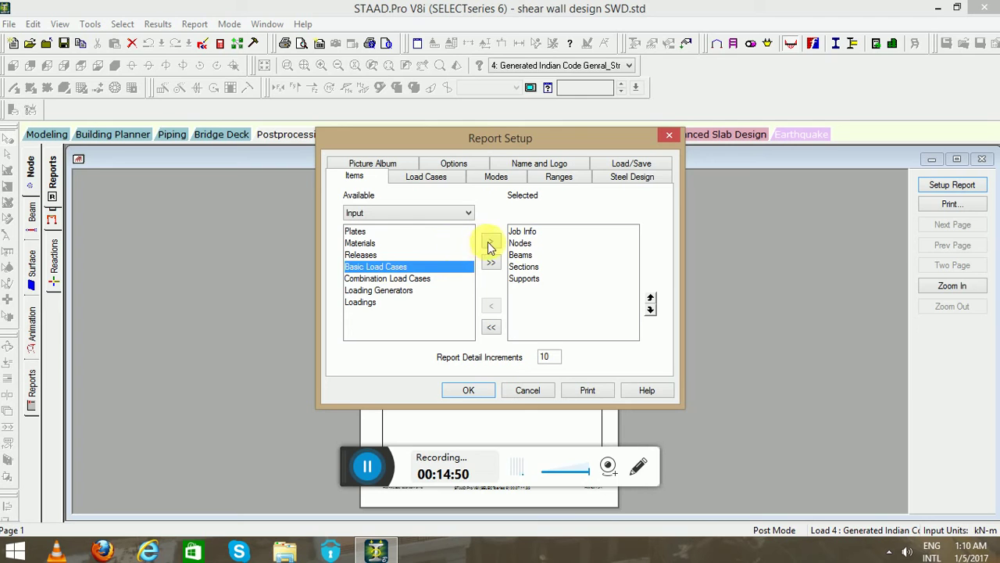
left_click(490, 242)
left_click(418, 267)
left_click(490, 242)
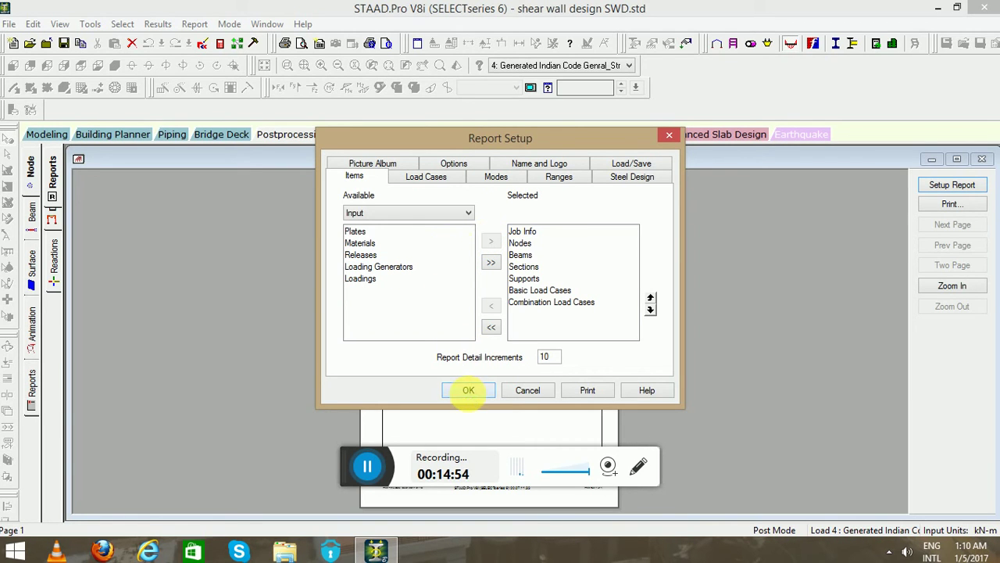
Preview the report zoomed in and page through to its last page
left_click(469, 390)
left_click(475, 400)
left_click(476, 331)
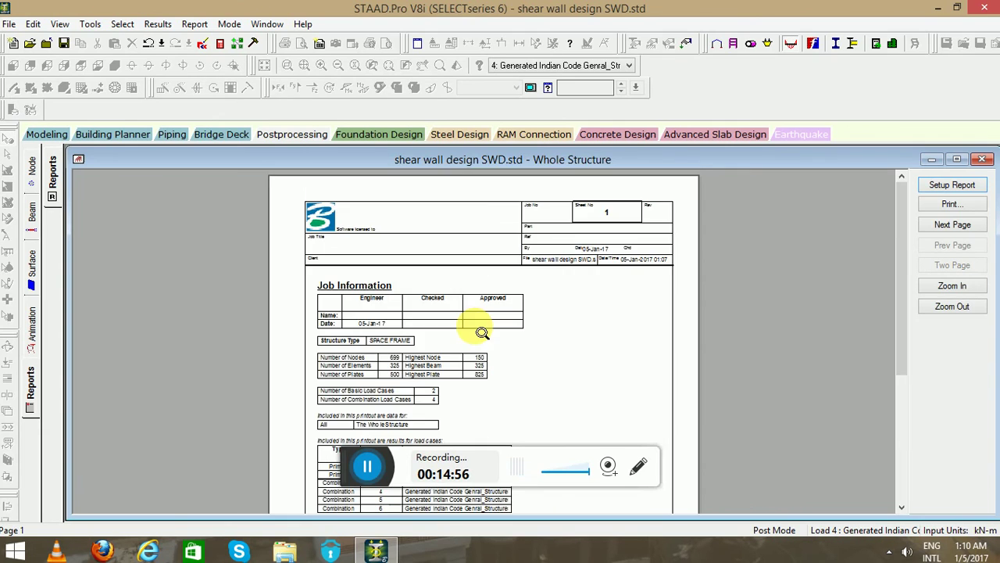
left_click(472, 340)
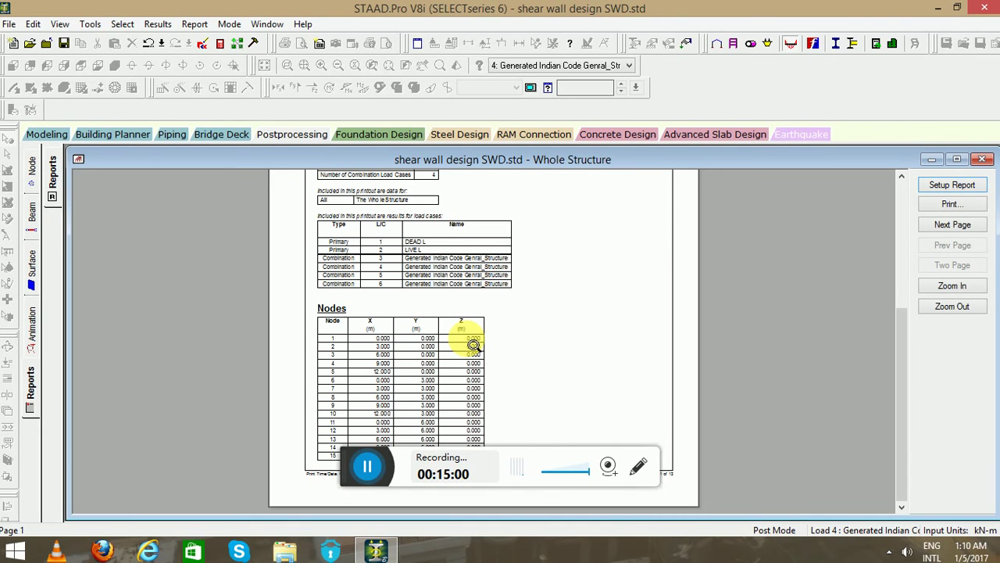
left_click(941, 230)
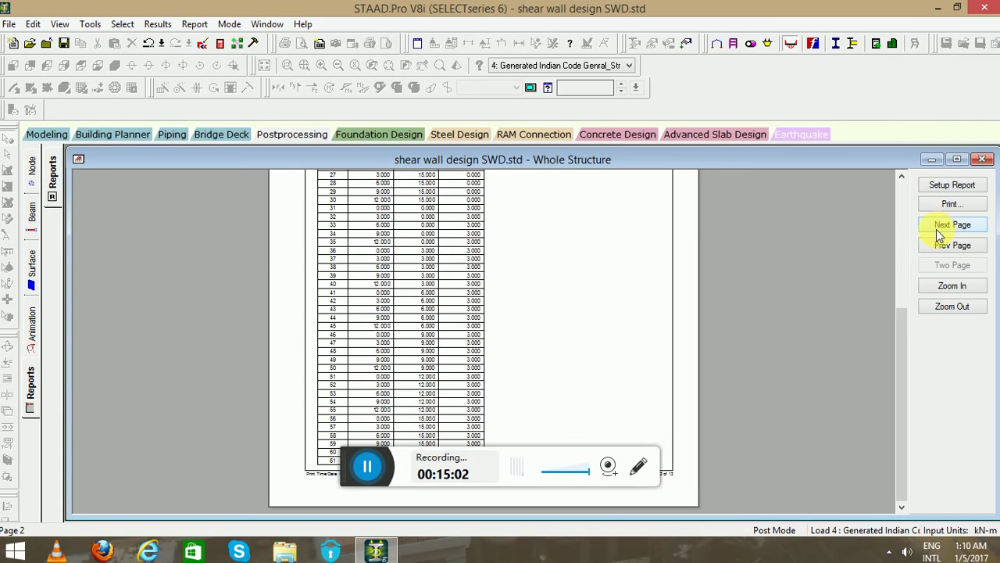
left_click(551, 324)
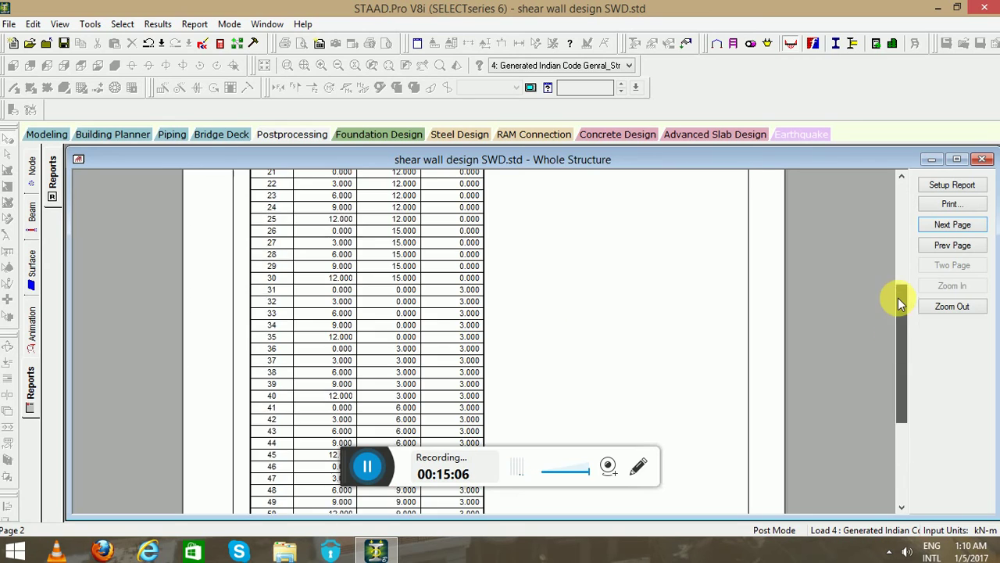
scroll(898, 274, "down", 5)
left_click(941, 227)
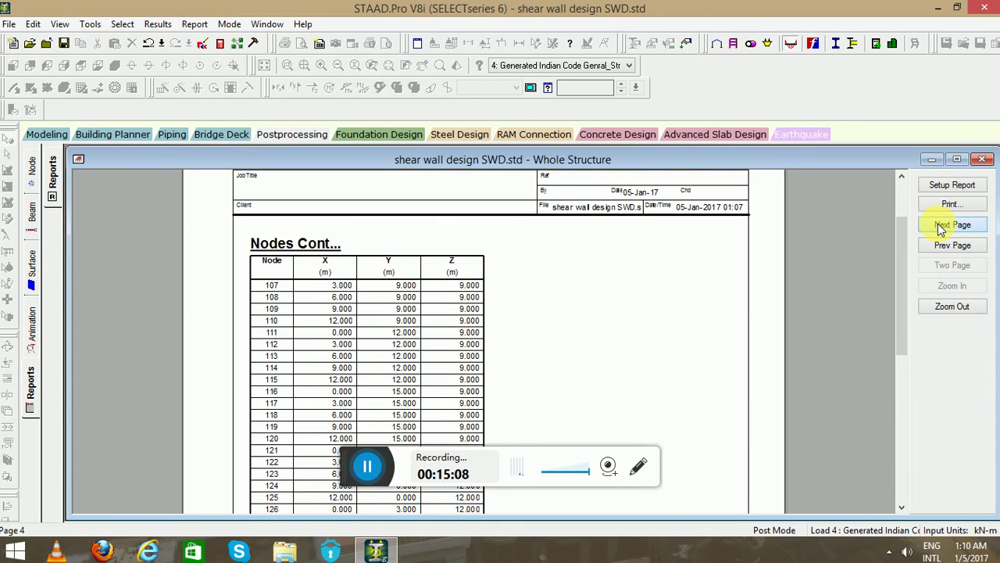
left_click(942, 227)
left_click(941, 226)
left_click(942, 226)
left_click(941, 227)
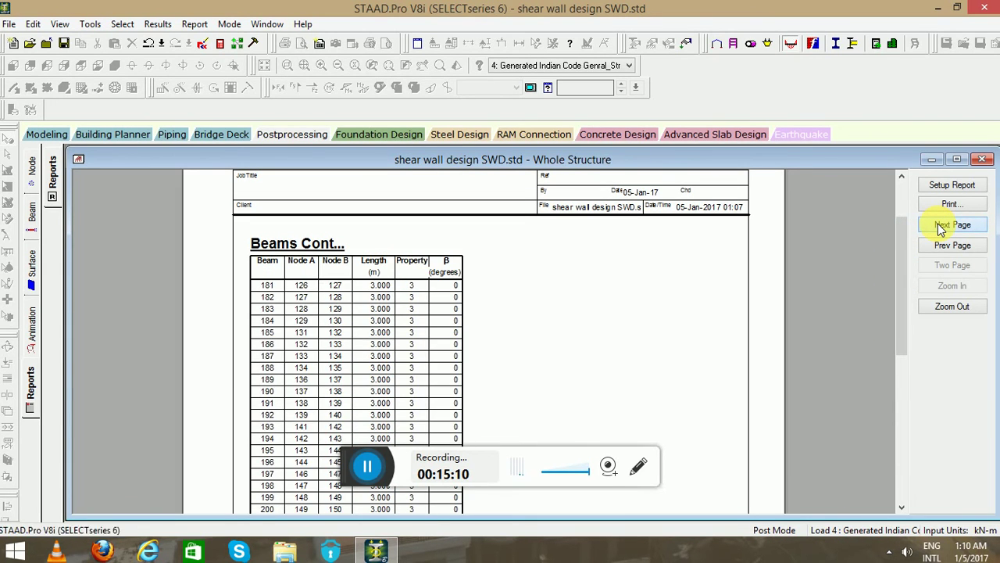
left_click(941, 227)
left_click(941, 226)
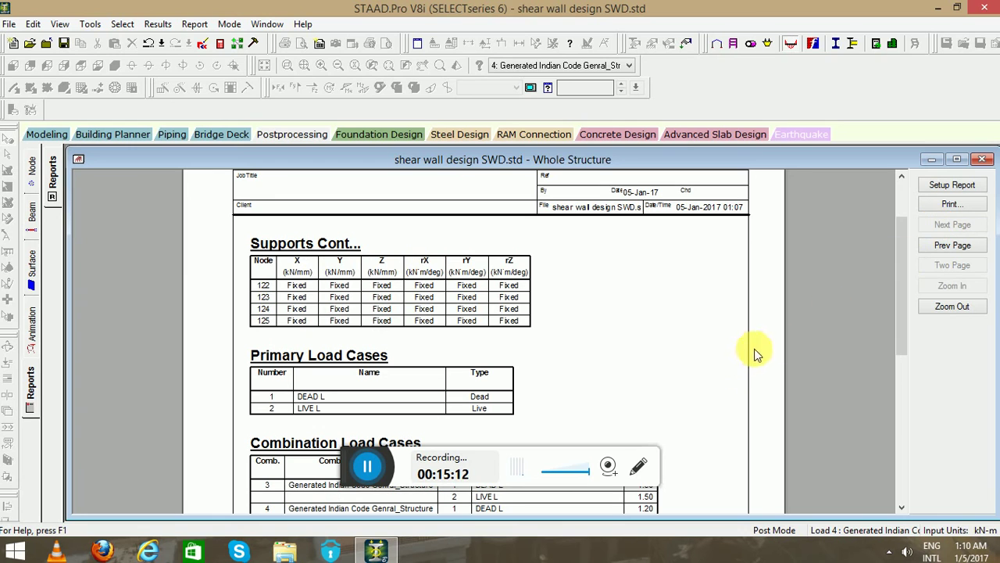
mouse_move(898, 271)
left_mouse_down()
mouse_move(892, 384)
mouse_move(889, 262)
left_mouse_up()
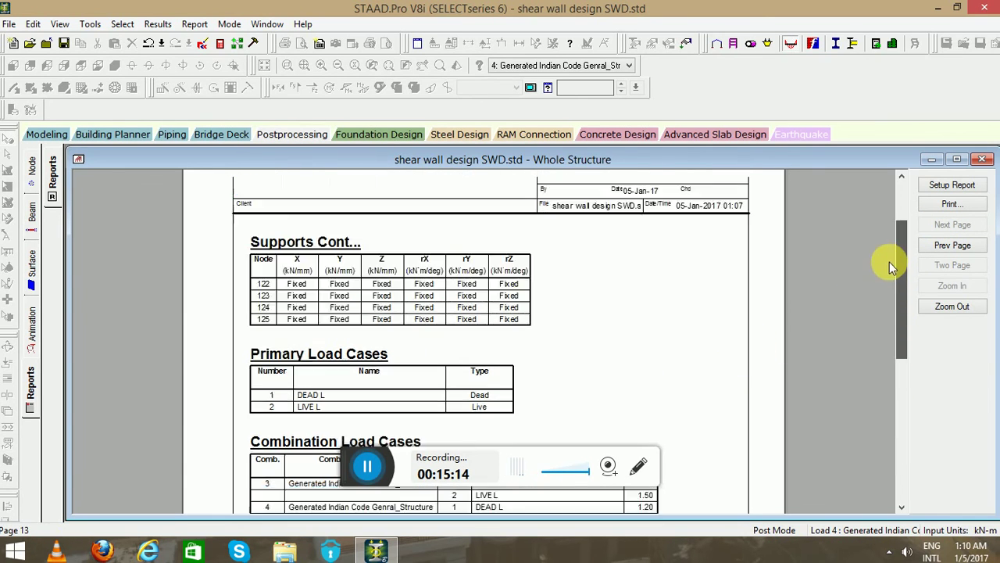
Return to the Modeling workspace showing the job information page beside the model
left_click(47, 134)
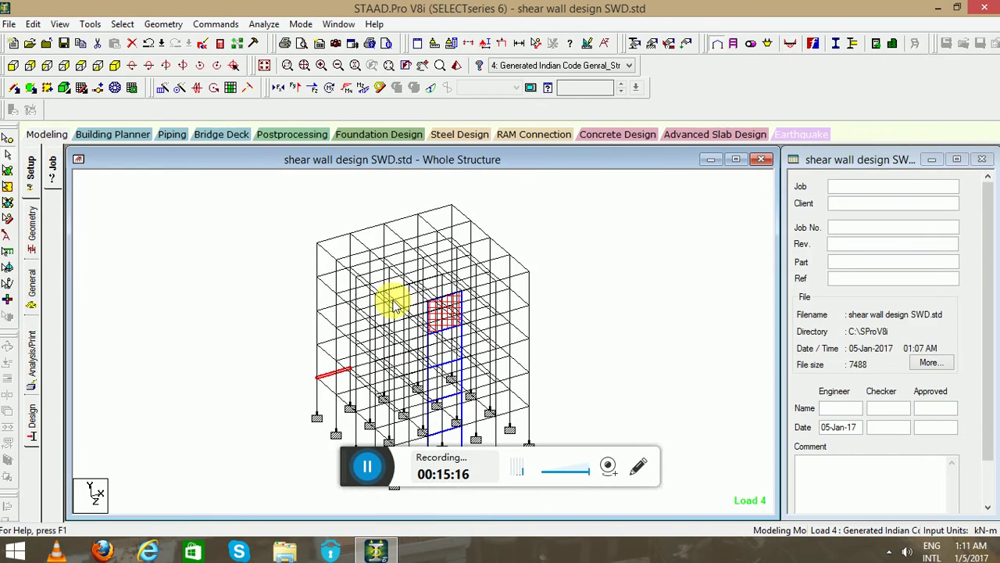